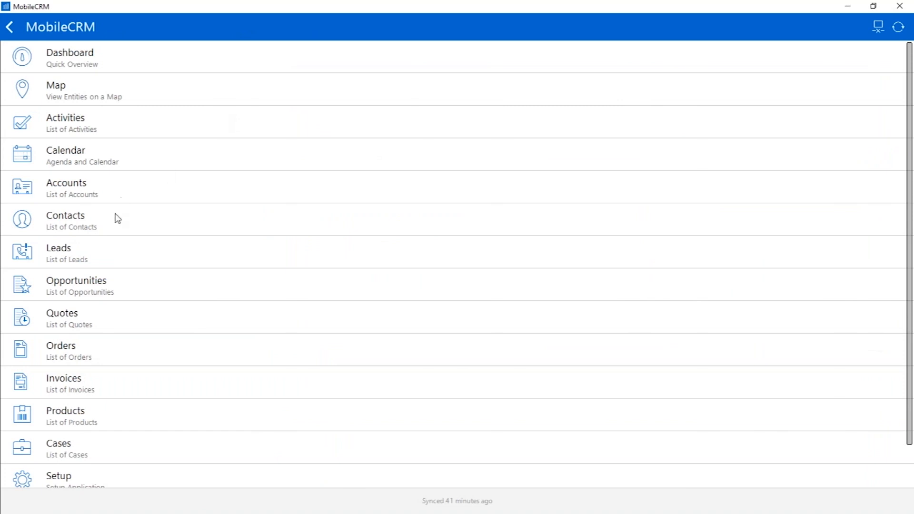
- Edit the second contact in the Contacts list: append "e" to the last name, enter a fax number, and save the record
{"action": "left_click", "coordinate": [114, 227]}
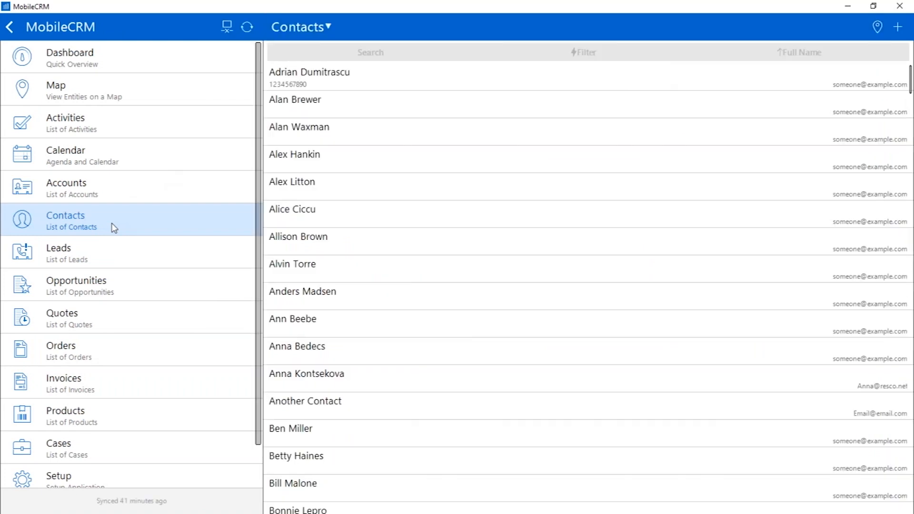
{"action": "left_click", "coordinate": [337, 113]}
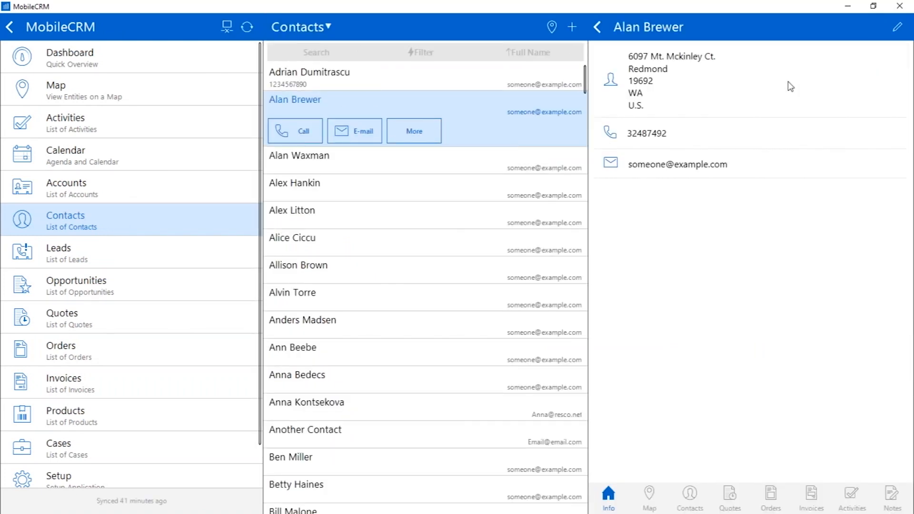
{"action": "left_click", "coordinate": [898, 27]}
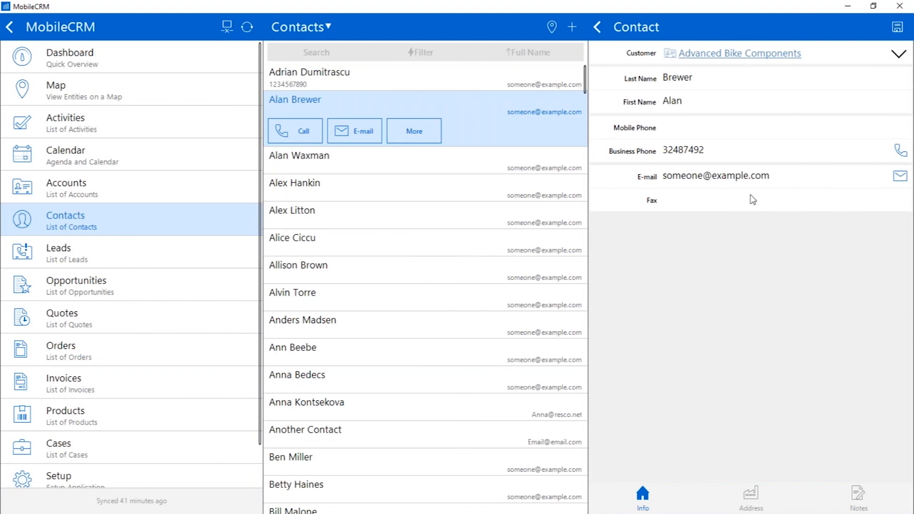
{"action": "left_click", "coordinate": [725, 82]}
{"action": "type", "text": "e"}
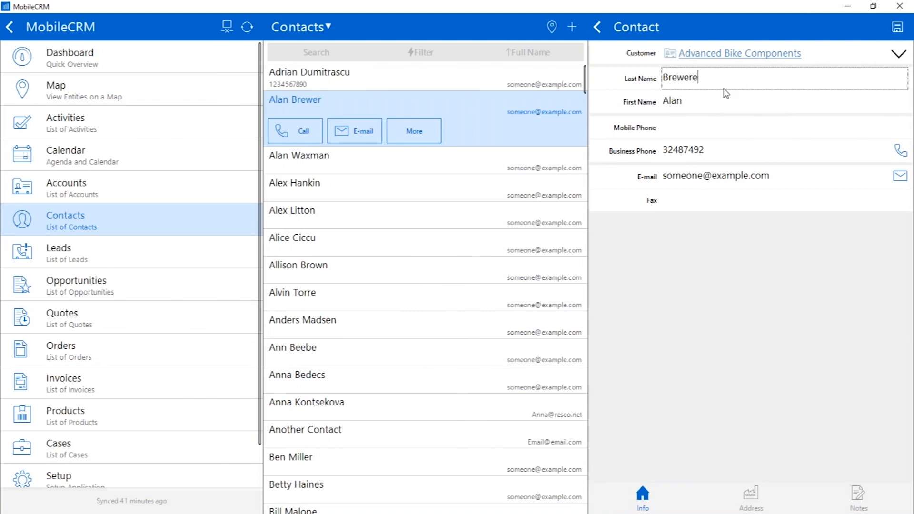
{"action": "left_click", "coordinate": [725, 202]}
{"action": "type", "text": "123456"}
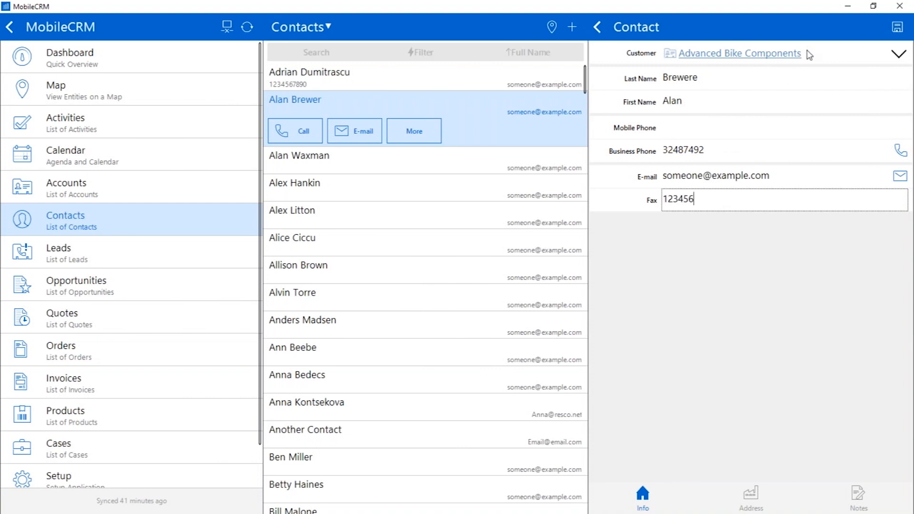
{"action": "left_click", "coordinate": [898, 28]}
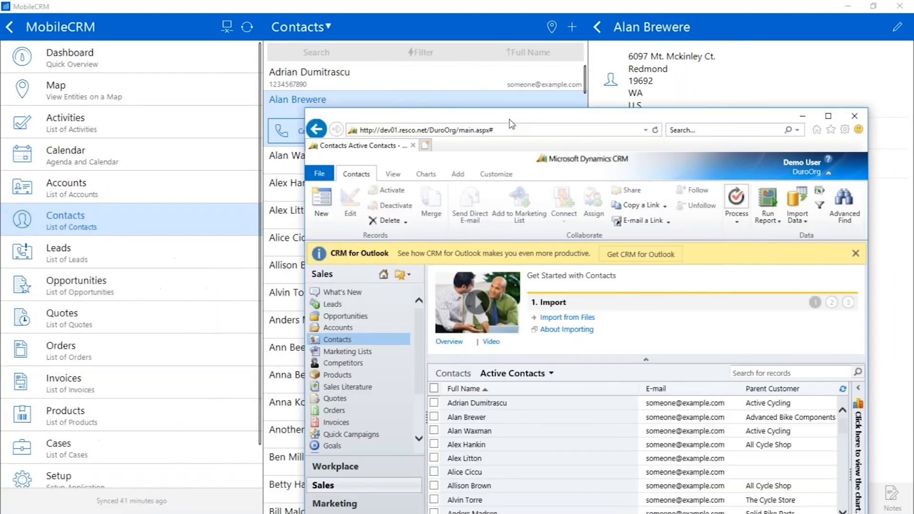
- Switch to Microsoft Dynamics CRM, enter a mobile phone and a different fax number for the same contact, and save and close it
{"action": "double_click", "coordinate": [448, 119]}
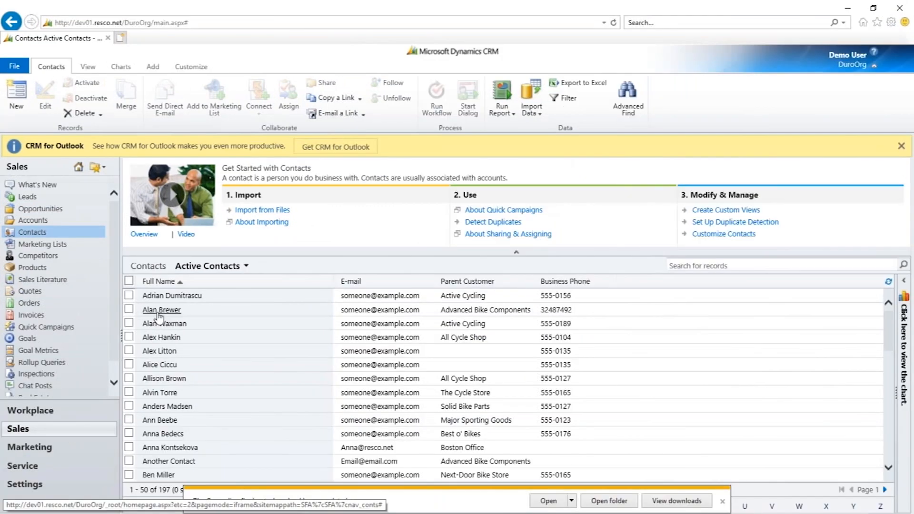
{"action": "left_click", "coordinate": [161, 310]}
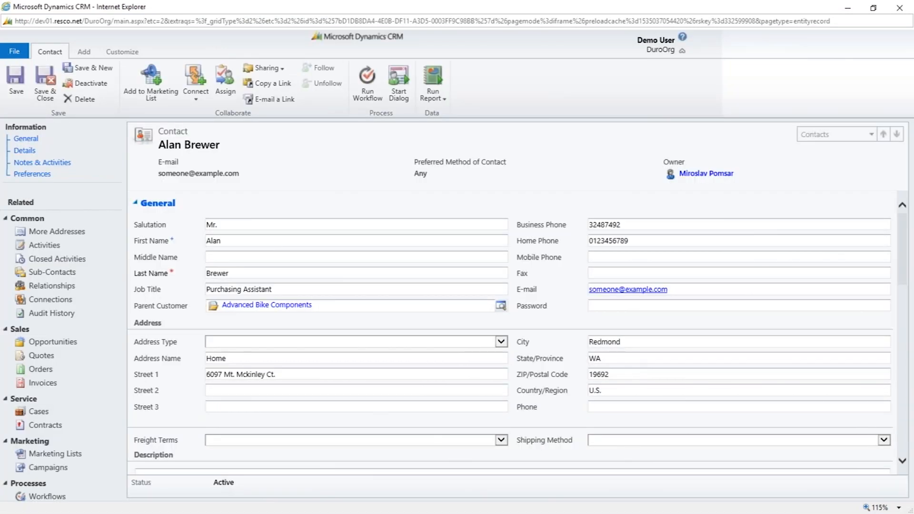
{"action": "left_click", "coordinate": [627, 257]}
{"action": "type", "text": "123456781234567"}
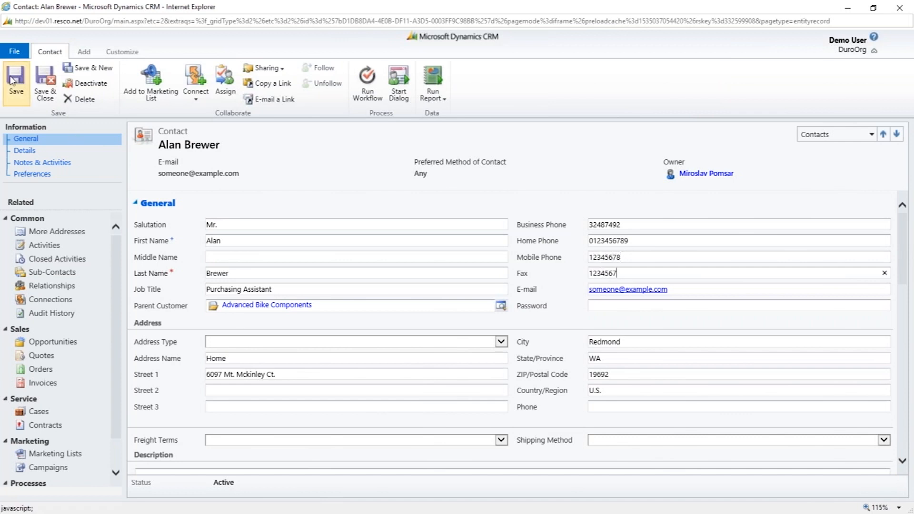
{"action": "left_click", "coordinate": [51, 87]}
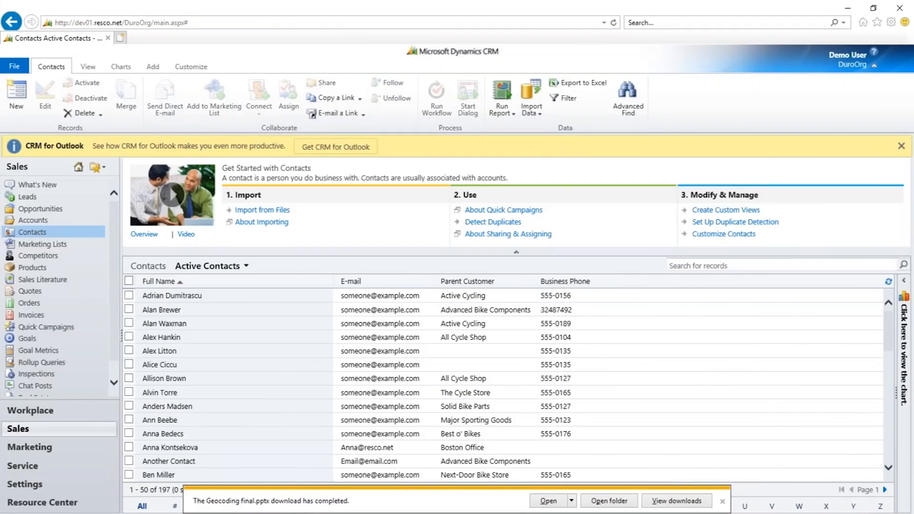
- Switch to Resco Woodford and examine the Contact entity's On Conflict synchronization setting in the Webinar-110 project
{"action": "key", "text": "alt+Tab"}
{"action": "left_click_drag", "start_coordinate": [0, 168], "coordinate": [9, 167]}
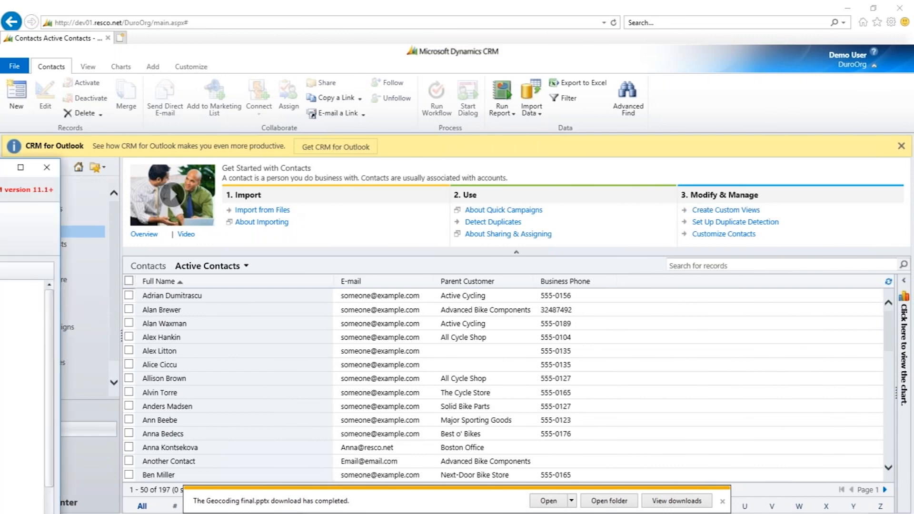
{"action": "left_click_drag", "start_coordinate": [0, 168], "coordinate": [335, 0]}
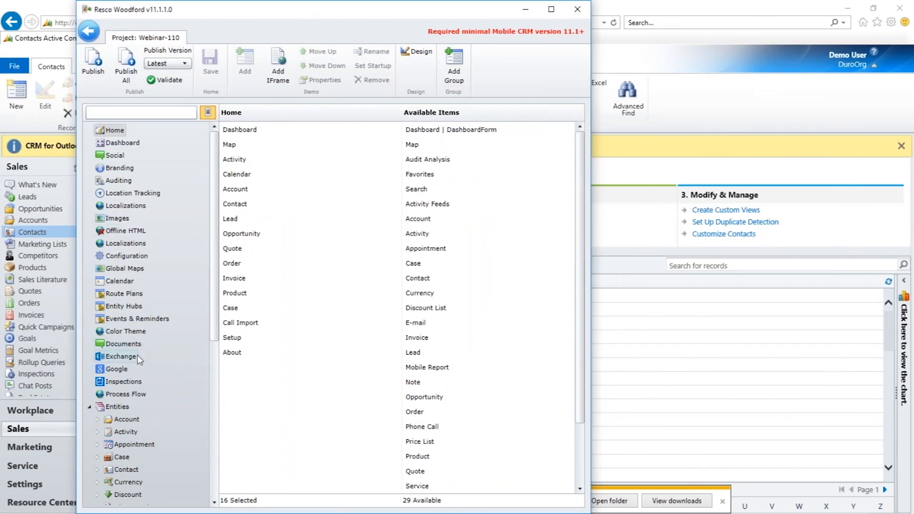
{"action": "left_click", "coordinate": [126, 470]}
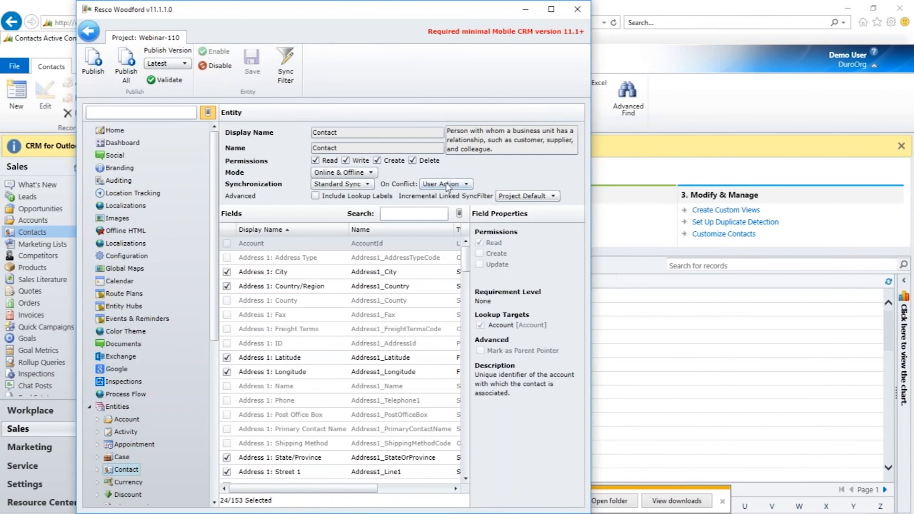
- Switch to MobileCRM, synchronize it with the server, and open the Sync Errors list
{"action": "left_click", "coordinate": [0, 329]}
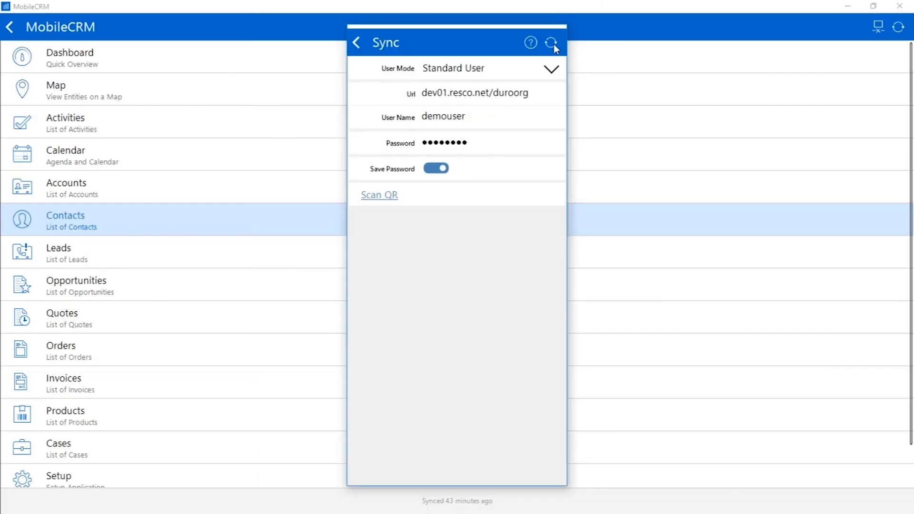
{"action": "left_click", "coordinate": [552, 43]}
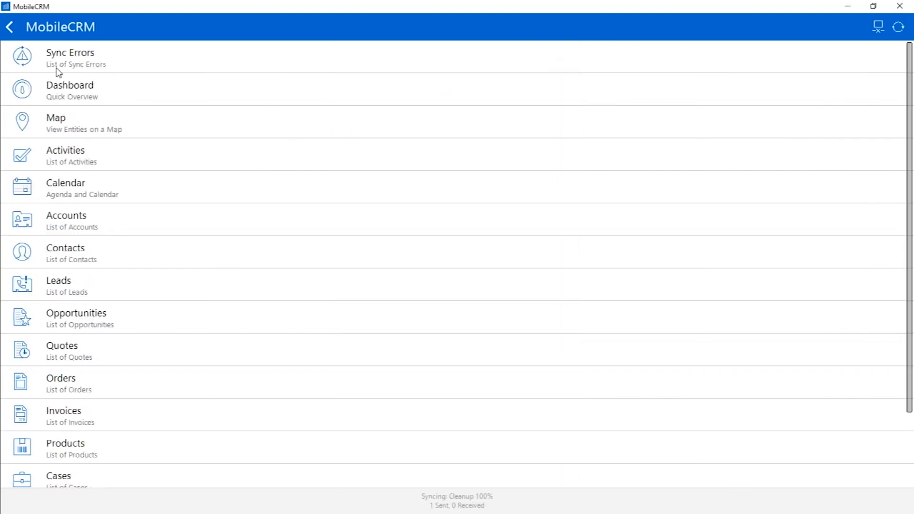
{"action": "left_click", "coordinate": [74, 67]}
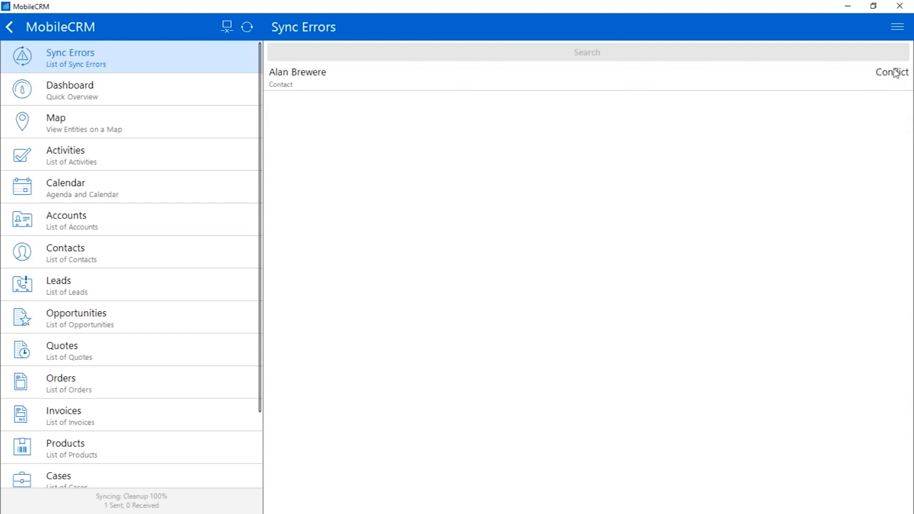
- Resolve the contact's conflict with Merge, keeping the server record as master along with its mobile phone value, and save the merge
{"action": "left_click", "coordinate": [365, 85]}
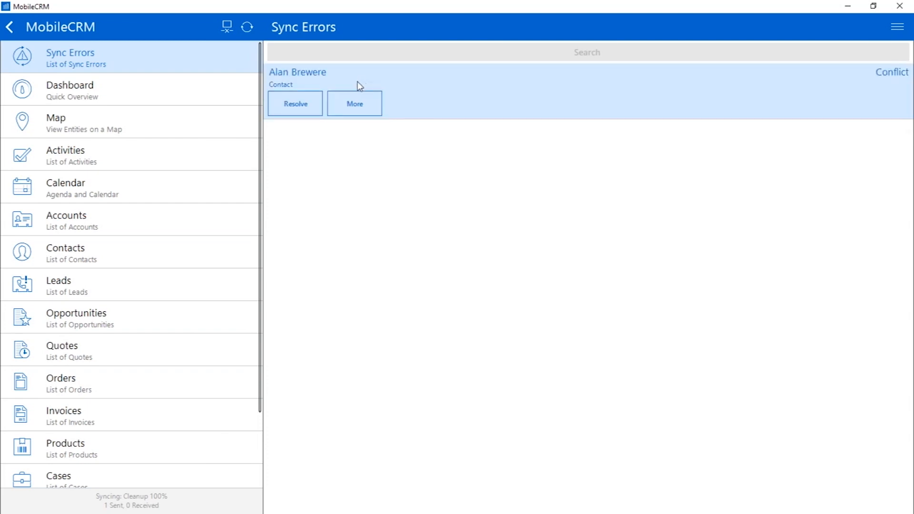
{"action": "left_click", "coordinate": [300, 109]}
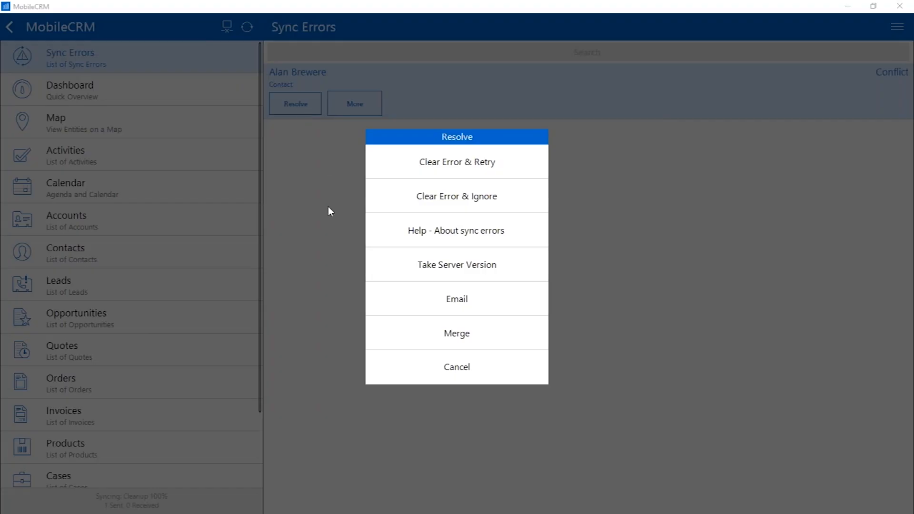
{"action": "left_click", "coordinate": [436, 337]}
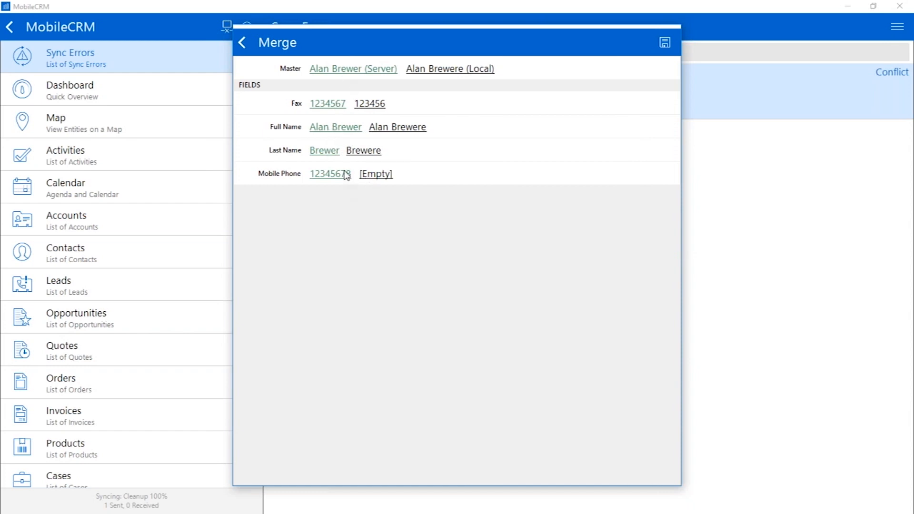
{"action": "left_click", "coordinate": [381, 176]}
{"action": "left_click", "coordinate": [343, 175]}
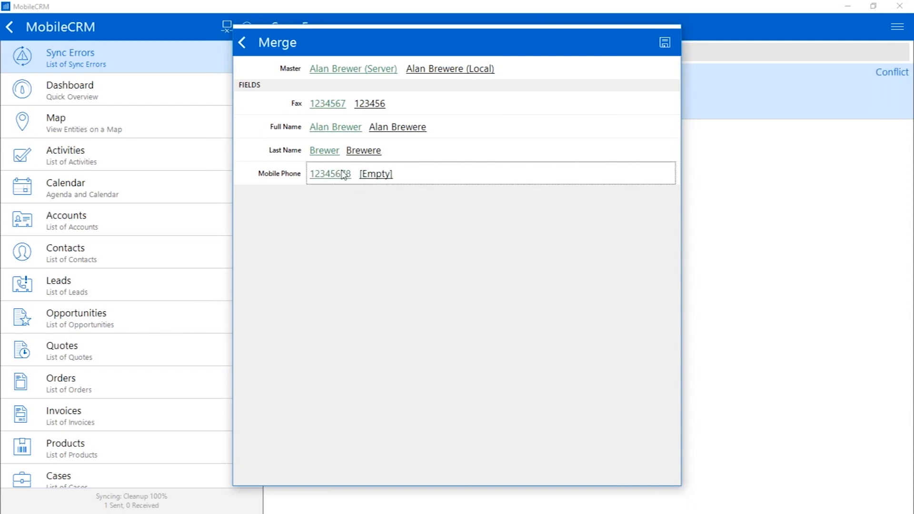
{"action": "left_click", "coordinate": [667, 42]}
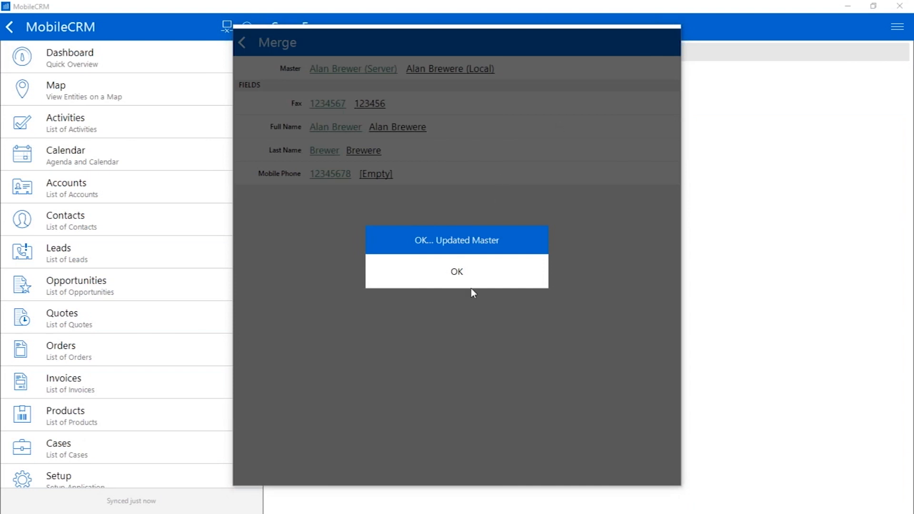
{"action": "left_click", "coordinate": [469, 272]}
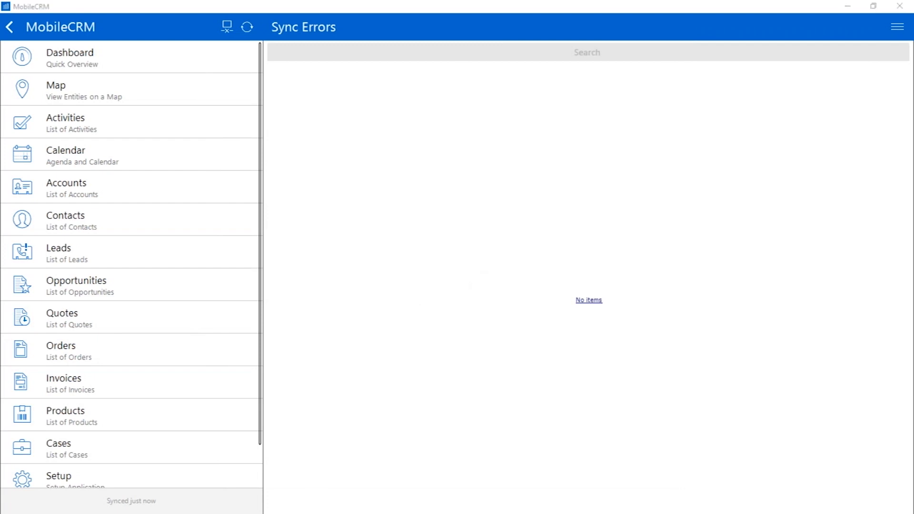
- Switch to Resco Woodford and examine the Log synchronization event option in the Webinar-110 project's Auditing settings
{"action": "key", "text": "alt+Tab"}
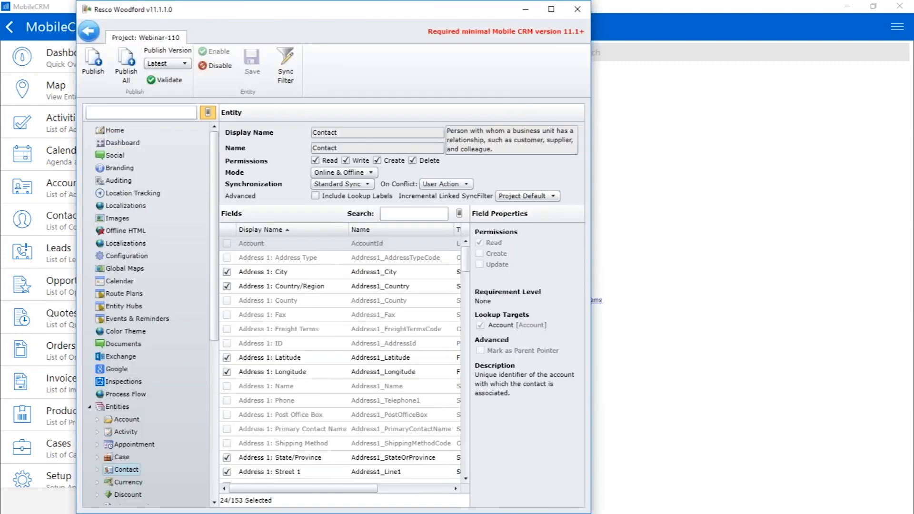
{"action": "double_click", "coordinate": [226, 16]}
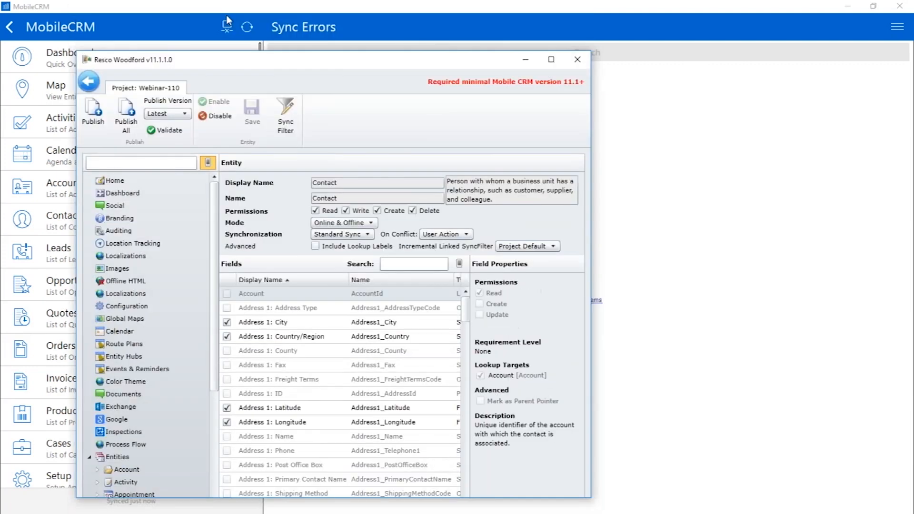
{"action": "double_click", "coordinate": [209, 59]}
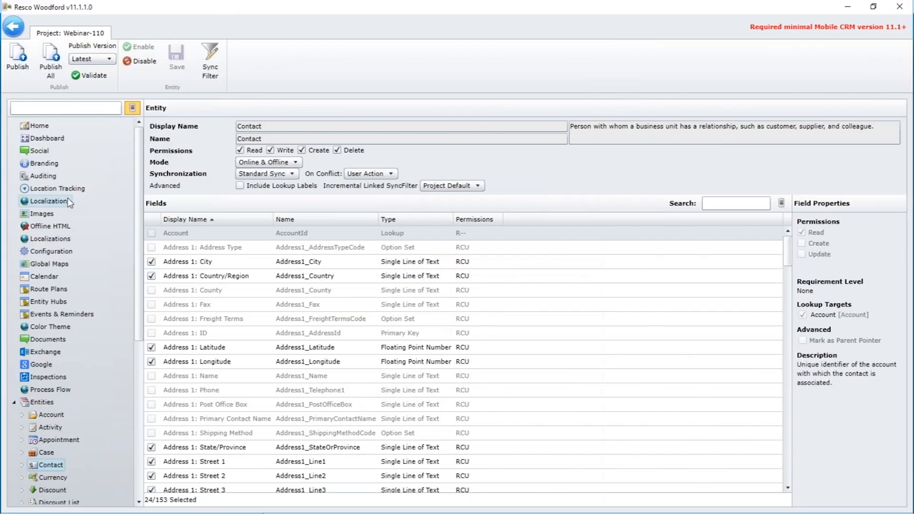
{"action": "left_click", "coordinate": [43, 176]}
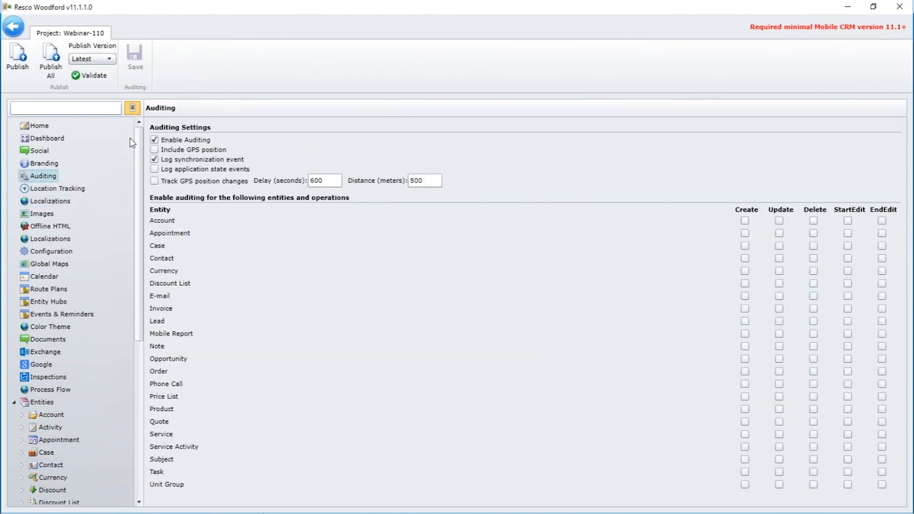
{"action": "left_click", "coordinate": [153, 159]}
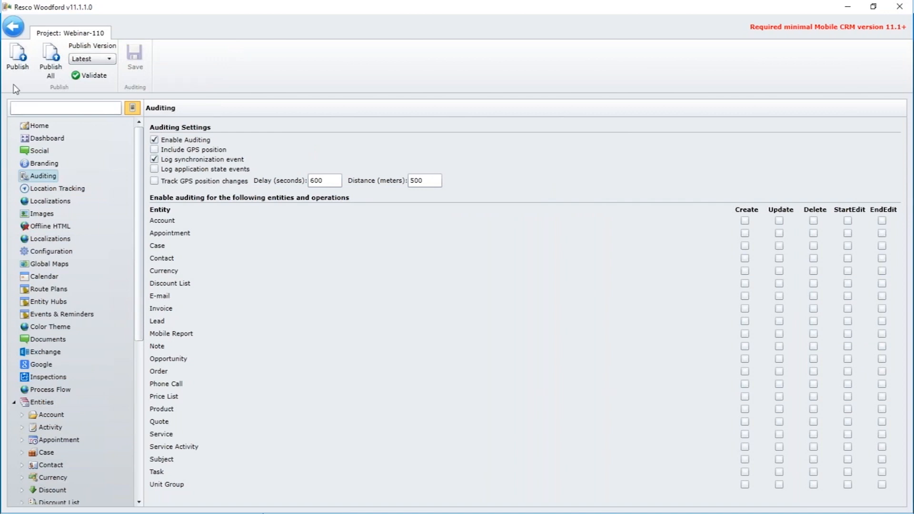
- Return to the administration area, open the Security device list, and sort it by Synchronized On with the most recent first
{"action": "left_click", "coordinate": [16, 29]}
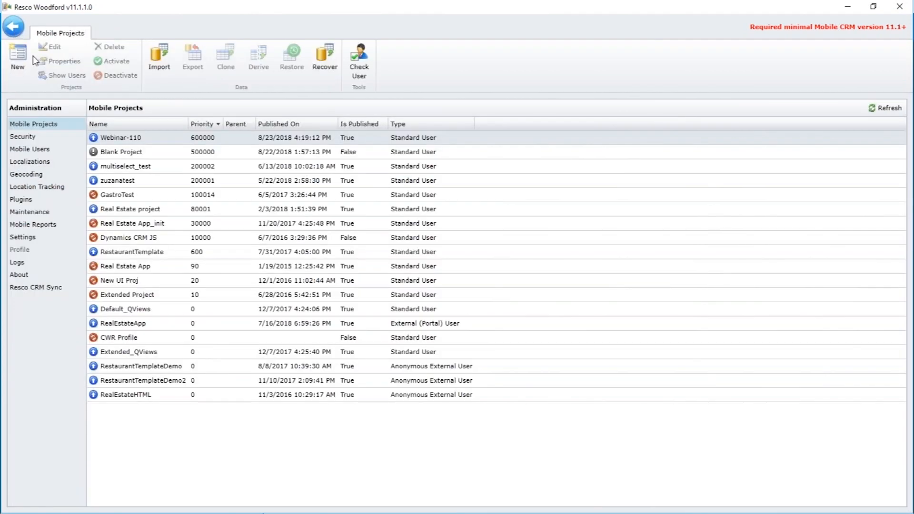
{"action": "left_click", "coordinate": [118, 208]}
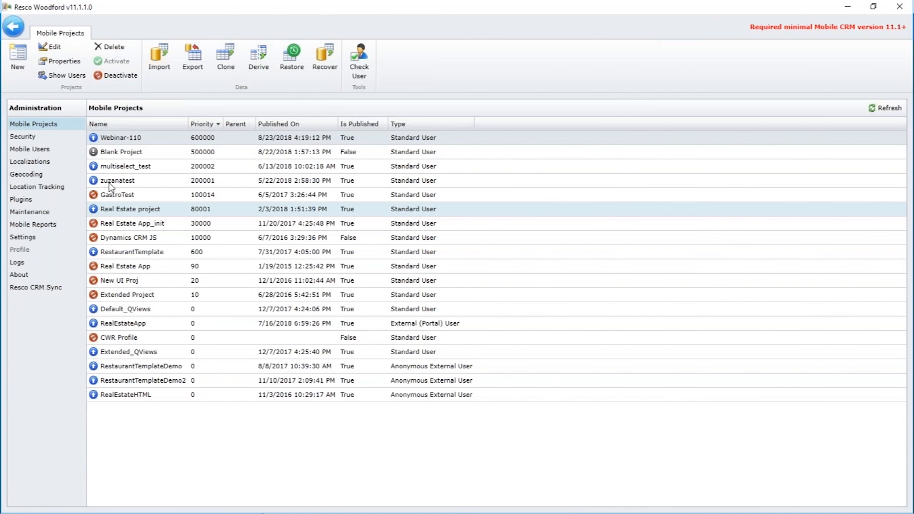
{"action": "left_click", "coordinate": [48, 137]}
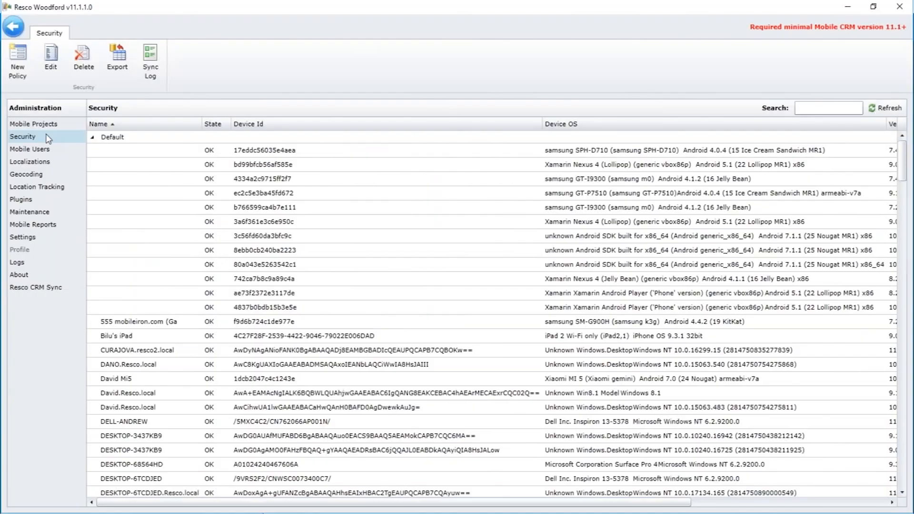
{"action": "left_click_drag", "start_coordinate": [503, 503], "coordinate": [756, 493]}
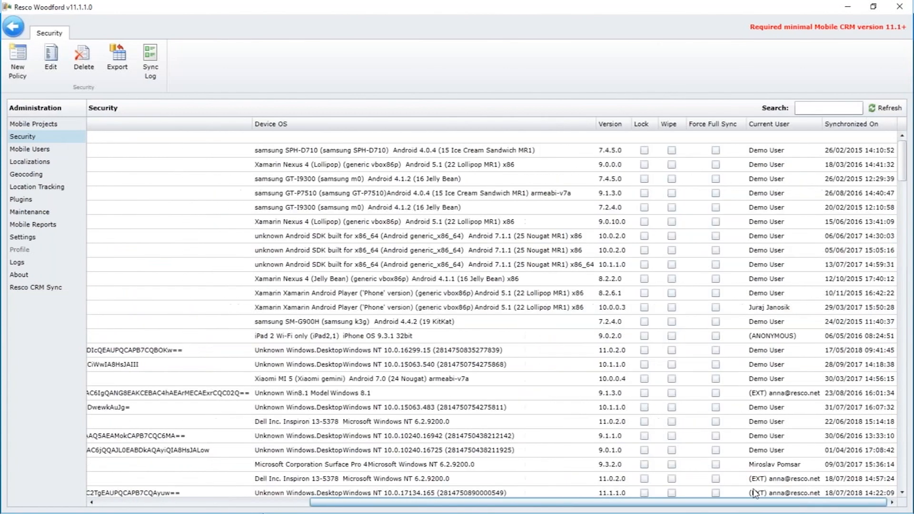
{"action": "left_click", "coordinate": [839, 126]}
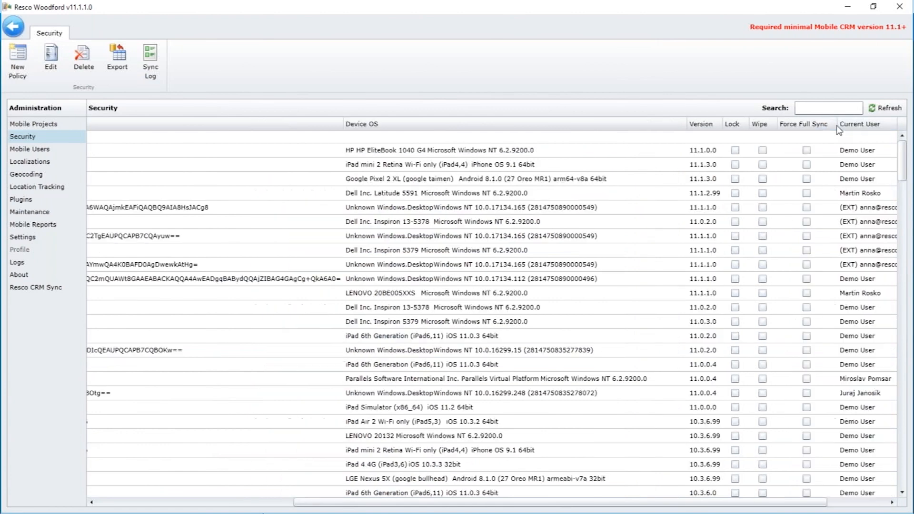
{"action": "left_click_drag", "start_coordinate": [606, 502], "coordinate": [666, 498]}
{"action": "left_click", "coordinate": [890, 108]}
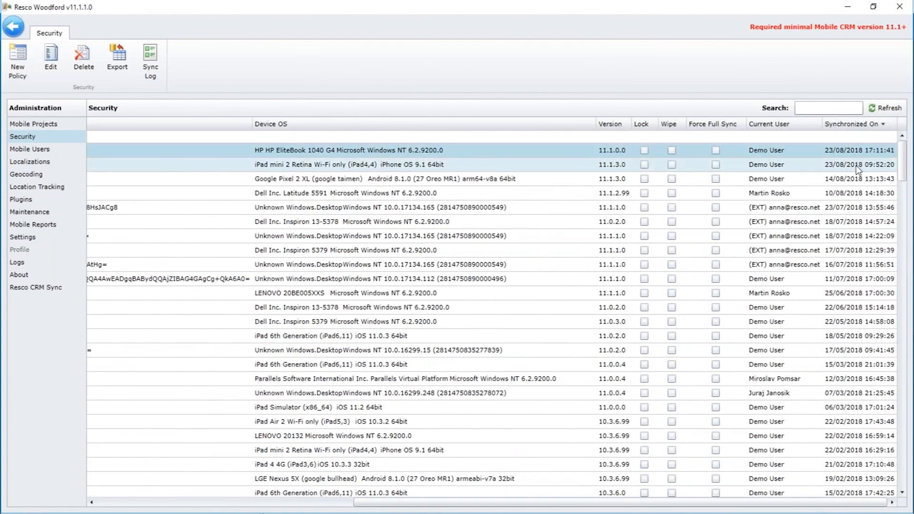
{"action": "left_click_drag", "start_coordinate": [577, 500], "coordinate": [312, 505]}
{"action": "left_click", "coordinate": [153, 70]}
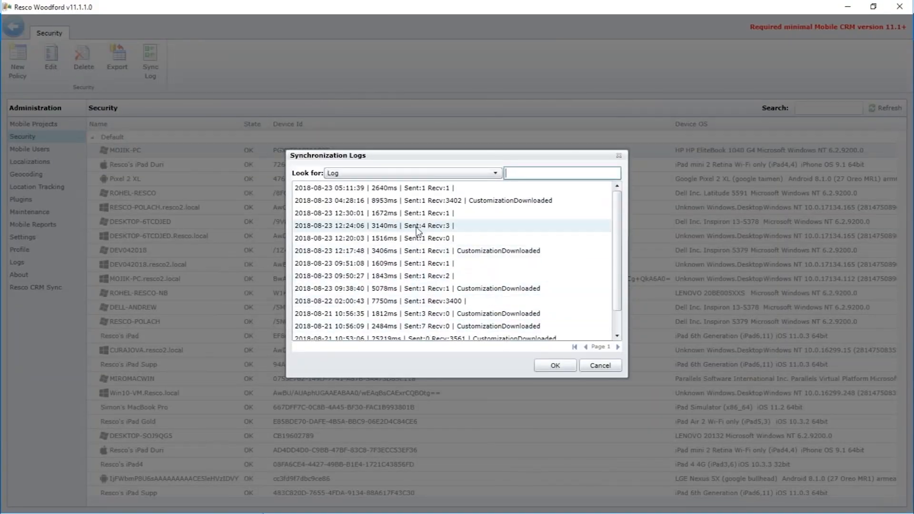
{"action": "left_click", "coordinate": [426, 191]}
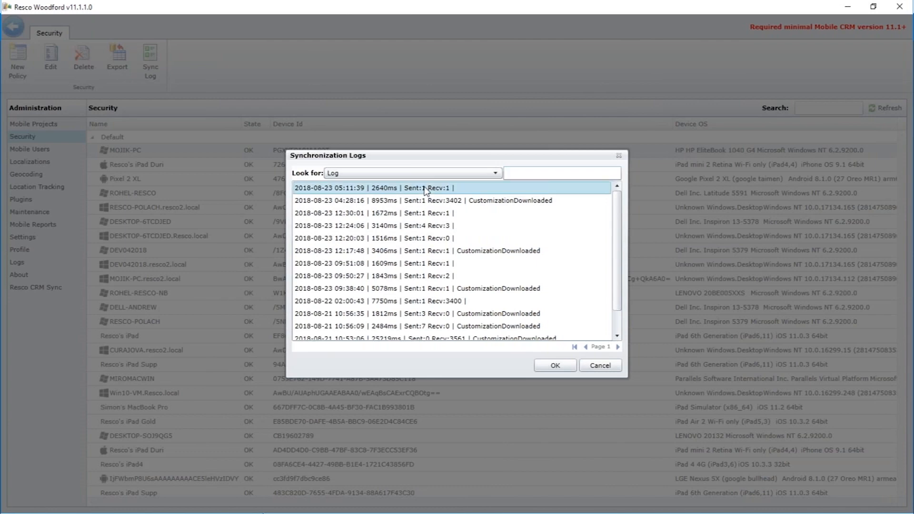
{"action": "double_click", "coordinate": [426, 191]}
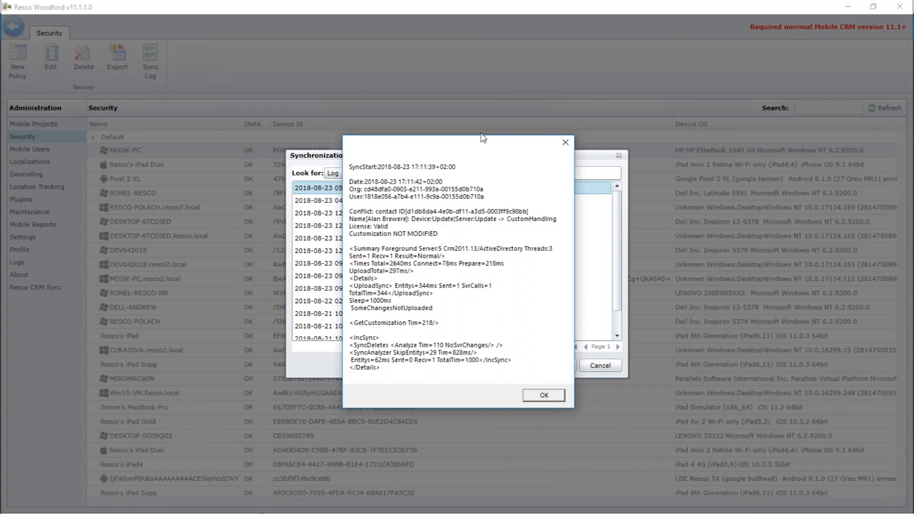
{"action": "left_click", "coordinate": [527, 399]}
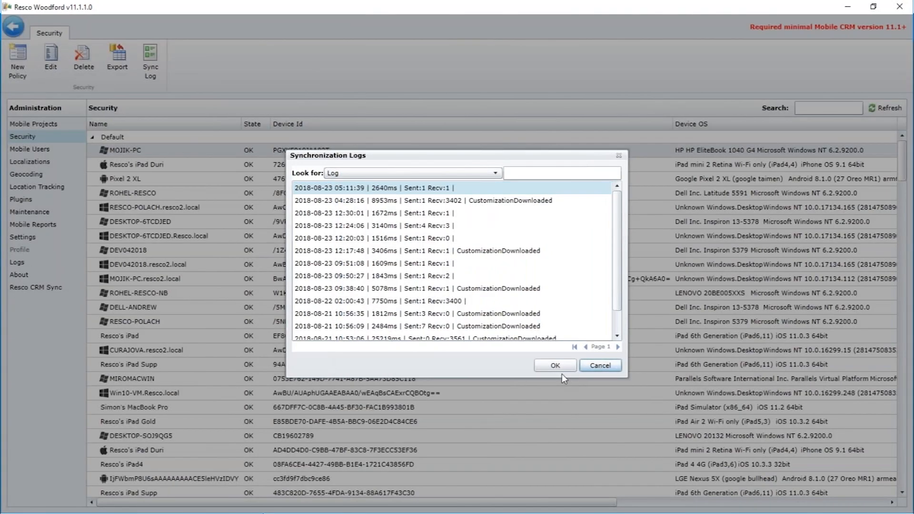
{"action": "left_click", "coordinate": [561, 372]}
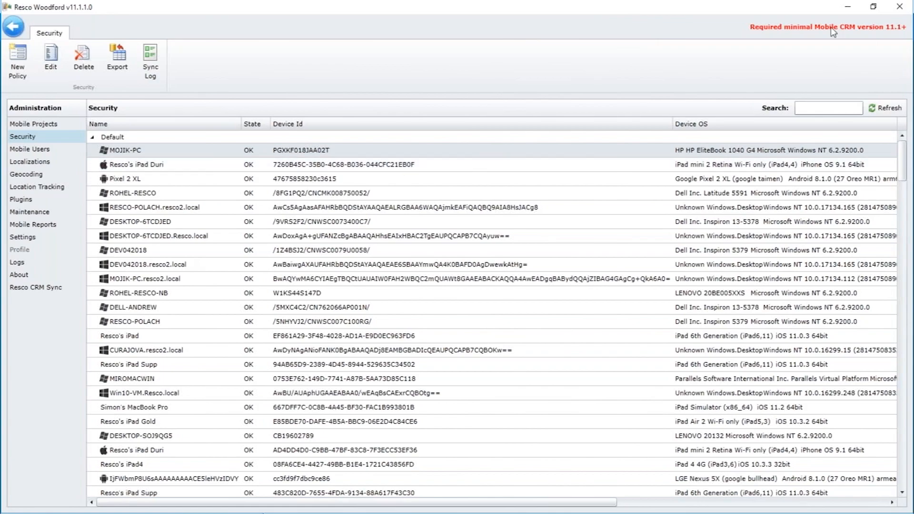
{"action": "left_click", "coordinate": [841, 10]}
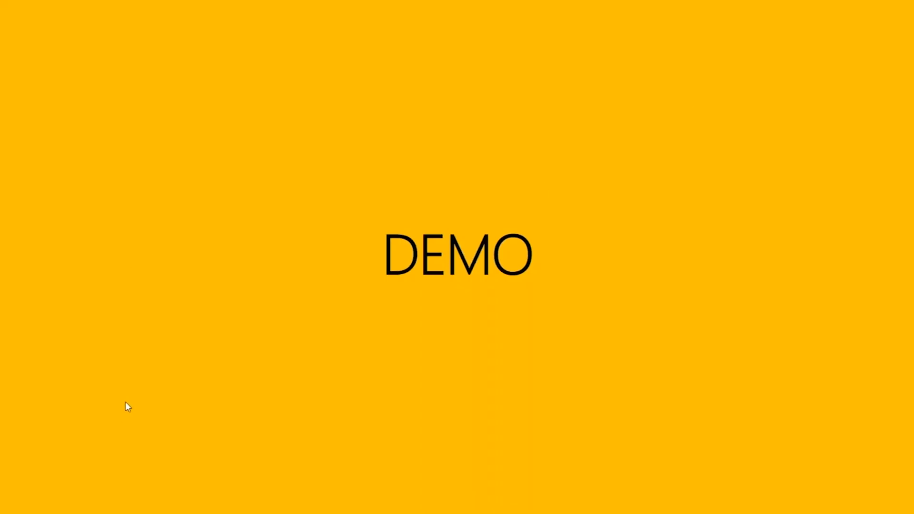
{"action": "left_click", "coordinate": [125, 402]}
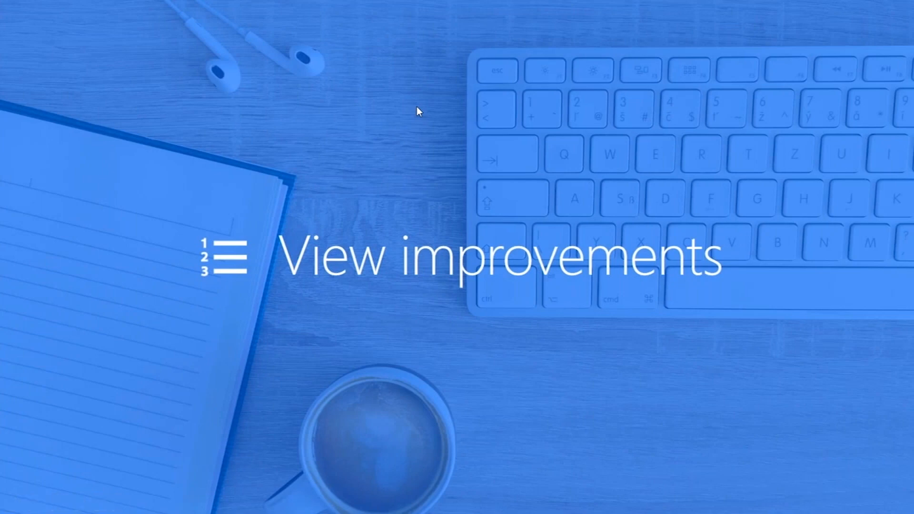
{"action": "key", "text": "Right"}
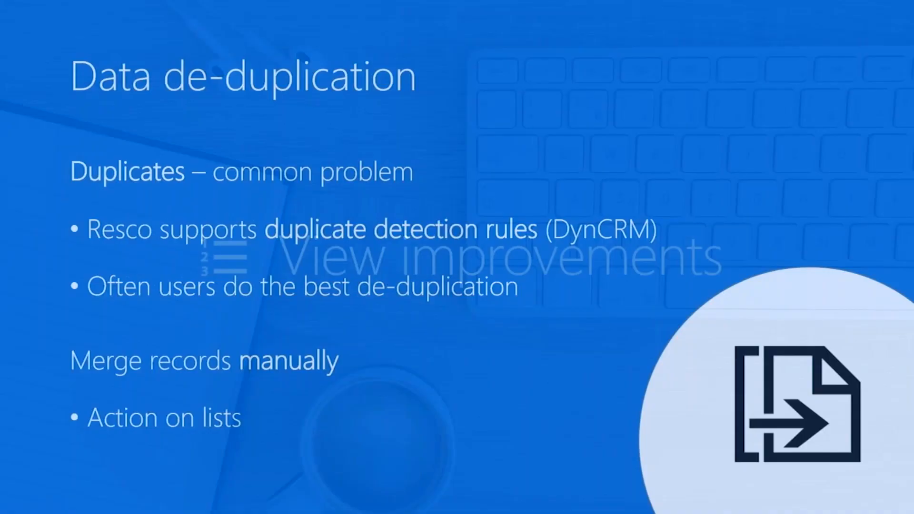
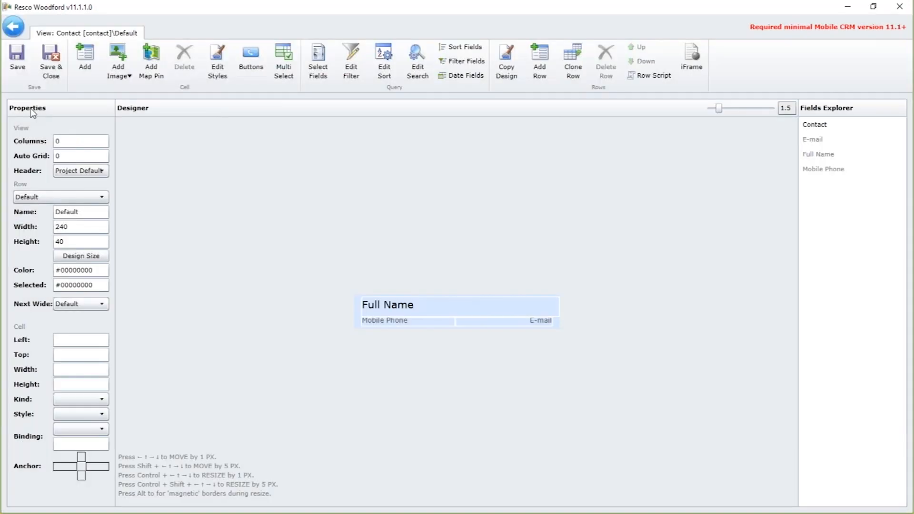
- Save and close the default Contact view in Woodford, then switch to MobileCRM and synchronize it
{"action": "left_click", "coordinate": [45, 76]}
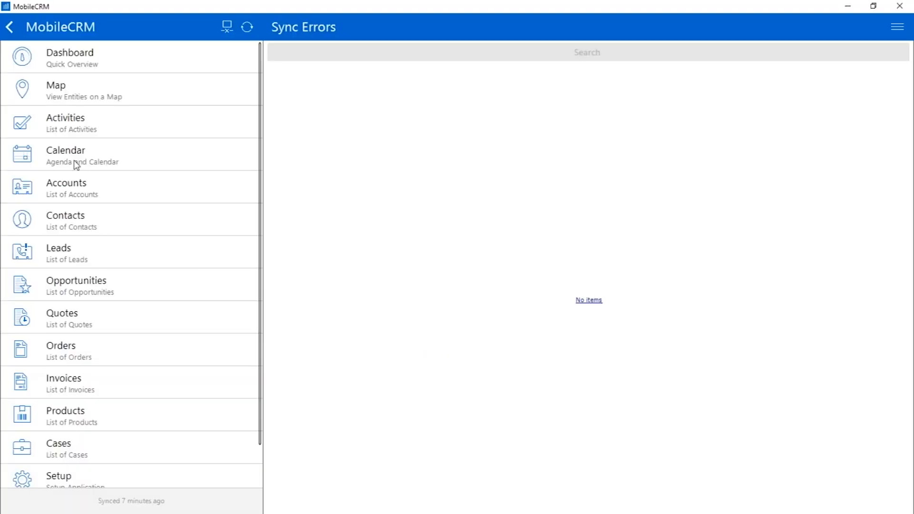
{"action": "left_click", "coordinate": [247, 27]}
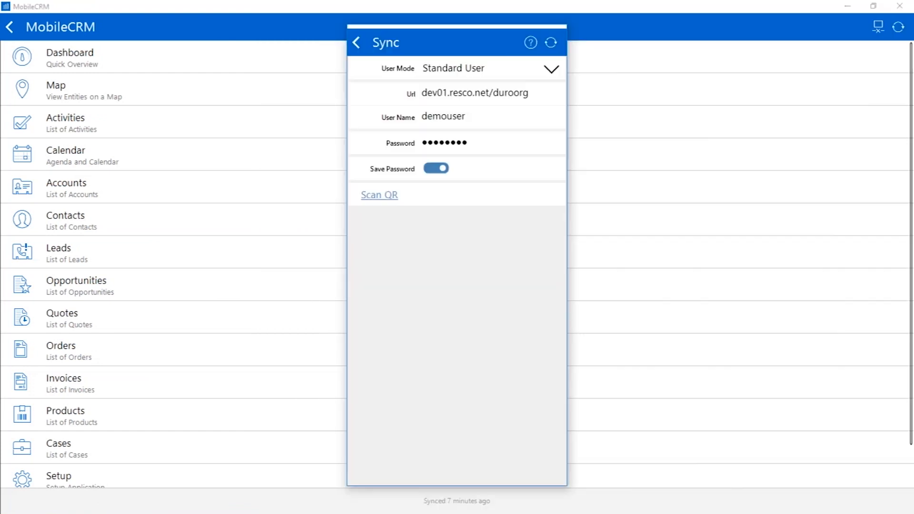
{"action": "left_click", "coordinate": [555, 44]}
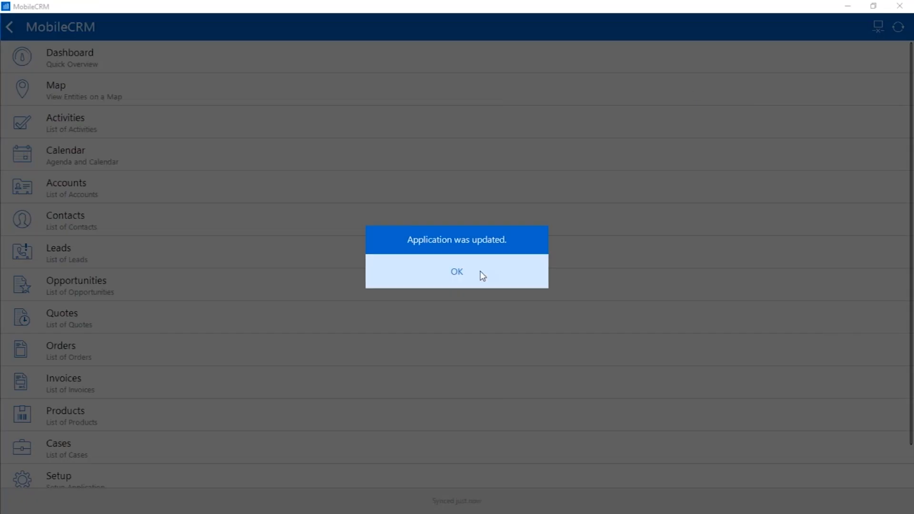
{"action": "left_click", "coordinate": [481, 275]}
- Open the Contacts list and start an import from the contacts_to_import.csv file
{"action": "left_click", "coordinate": [137, 228]}
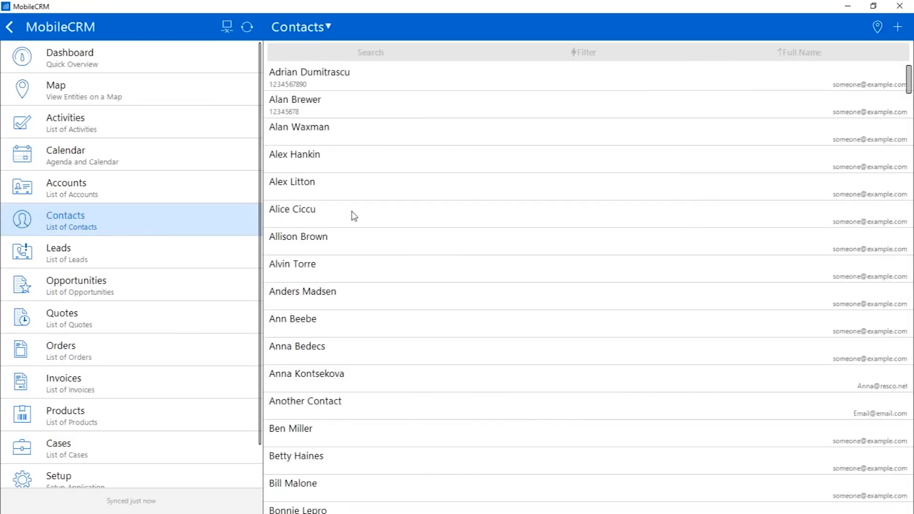
{"action": "right_click", "coordinate": [422, 181]}
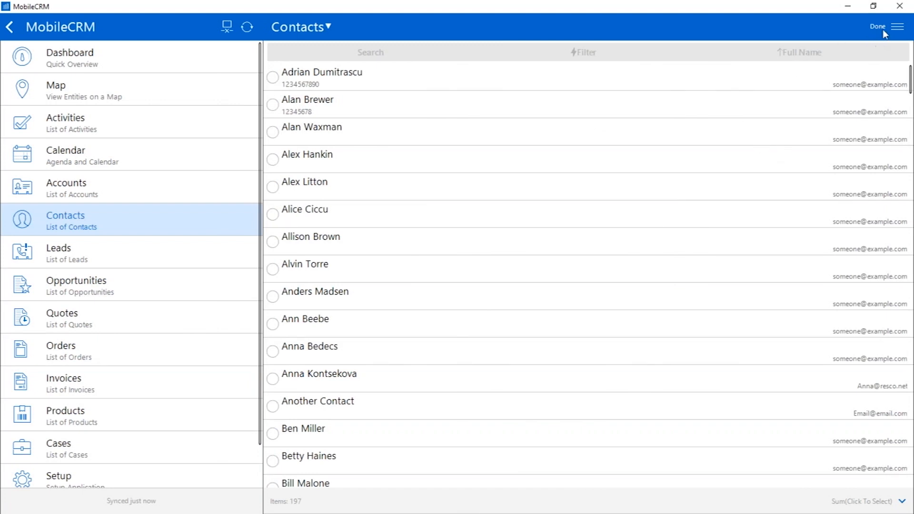
{"action": "left_click", "coordinate": [898, 28]}
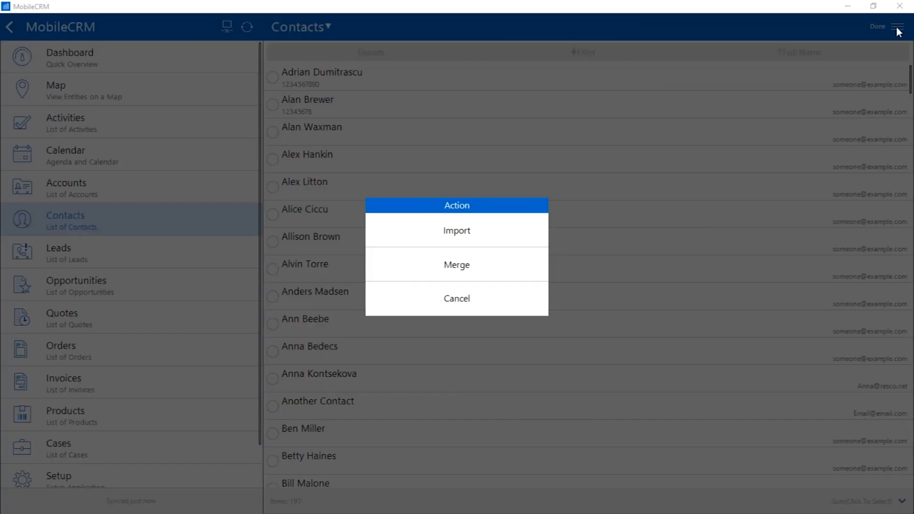
{"action": "left_click", "coordinate": [528, 239]}
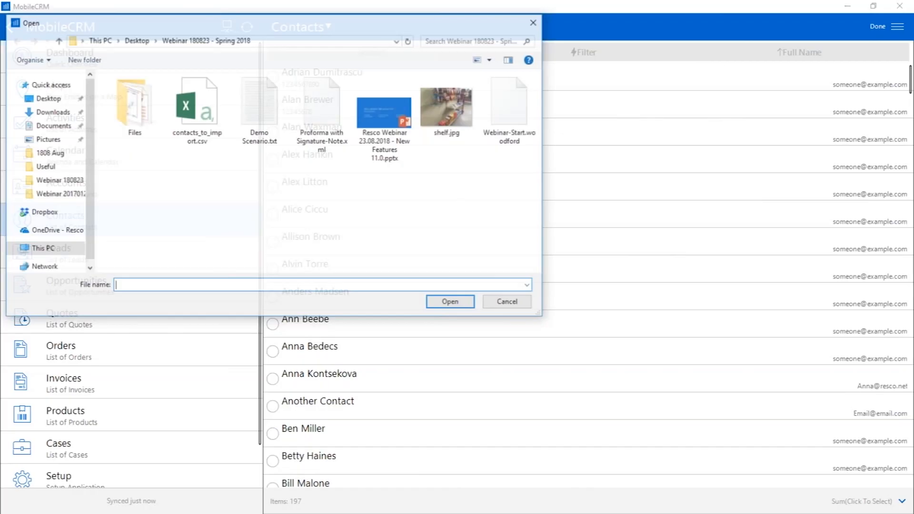
{"action": "left_click", "coordinate": [197, 107]}
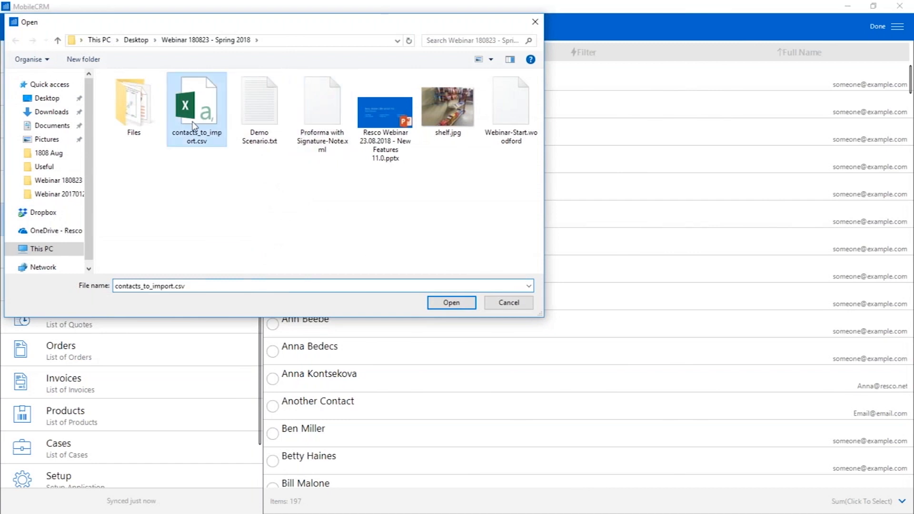
{"action": "left_click", "coordinate": [466, 307]}
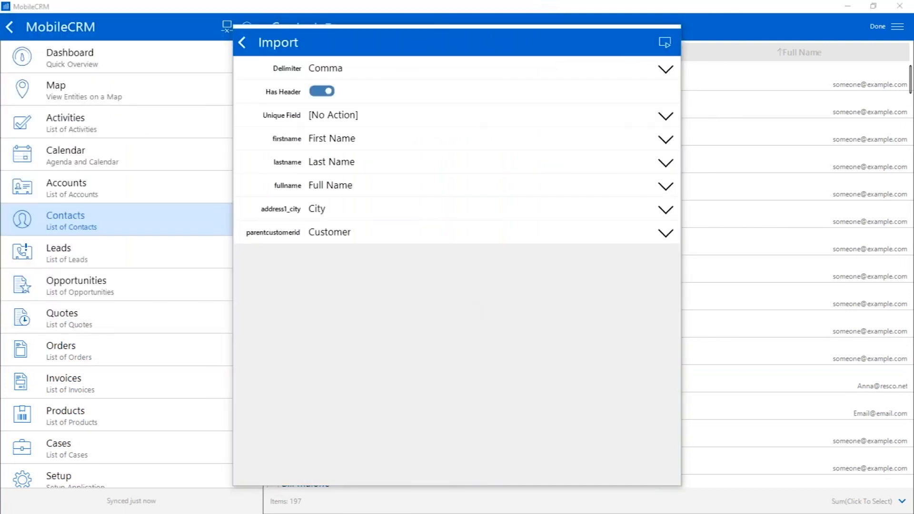
- Check the CSV contents, keep the Comma delimiter, set the Unique Field to fullname, and run the contact import
{"action": "left_click_drag", "start_coordinate": [0, 132], "coordinate": [487, 265]}
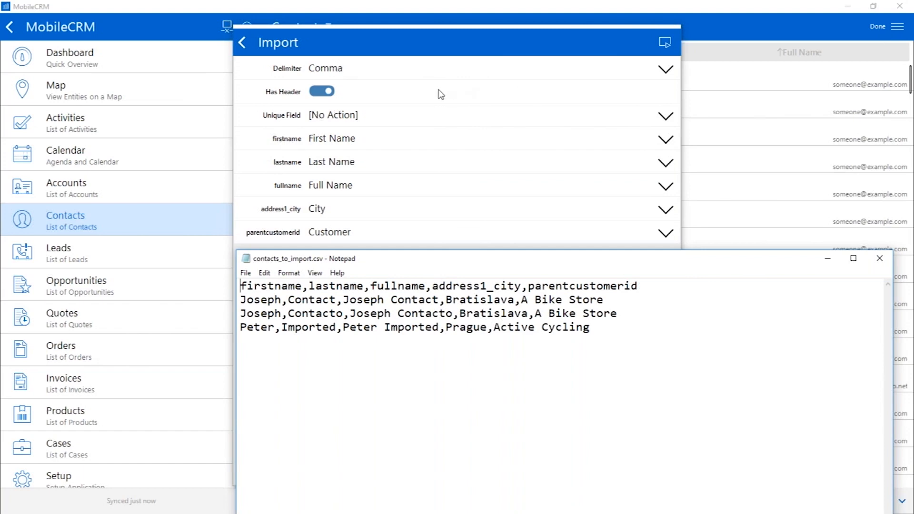
{"action": "left_click", "coordinate": [428, 72]}
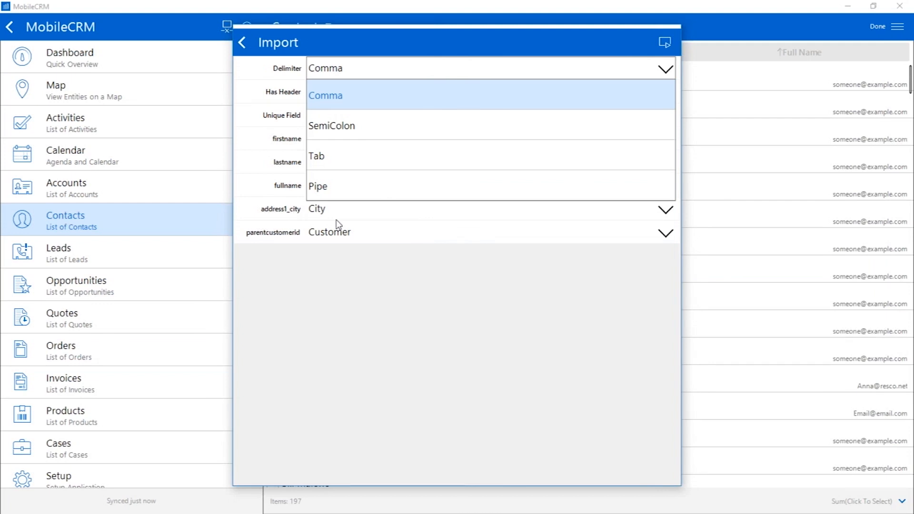
{"action": "left_click", "coordinate": [361, 95]}
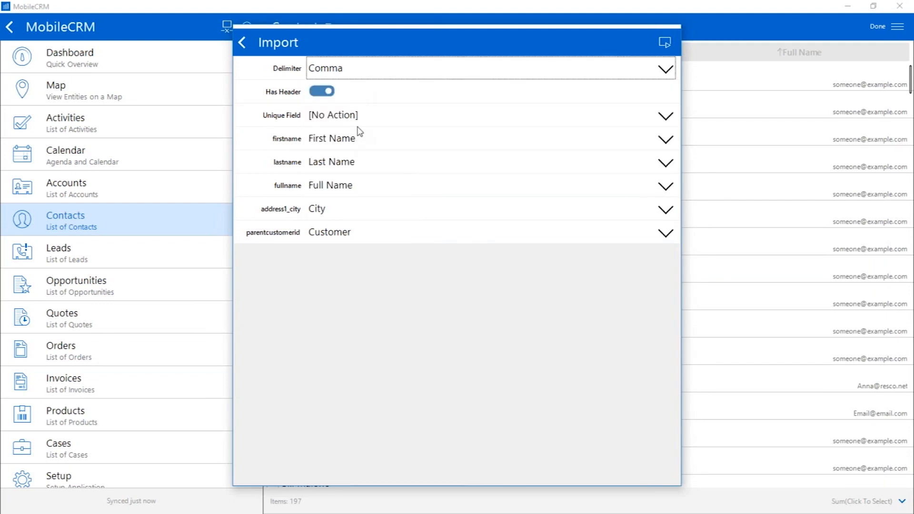
{"action": "left_click", "coordinate": [383, 117]}
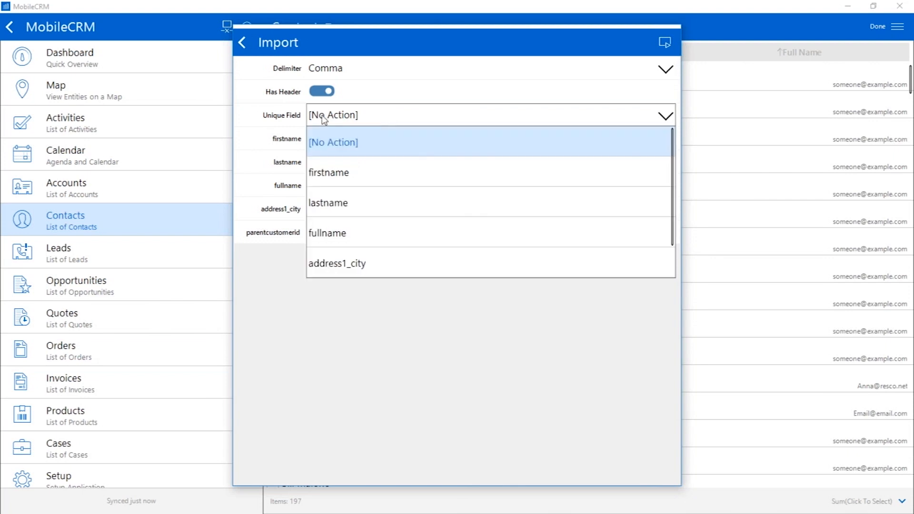
{"action": "left_click", "coordinate": [326, 234]}
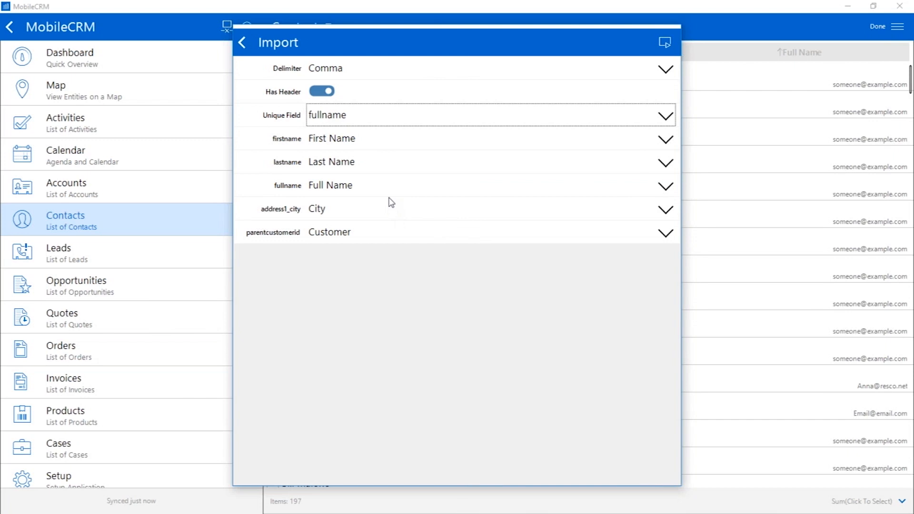
{"action": "left_click", "coordinate": [666, 42]}
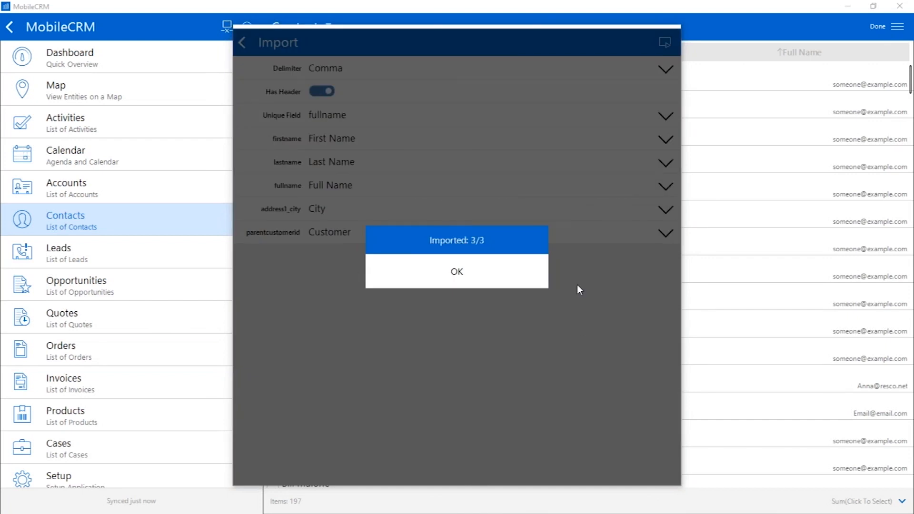
{"action": "left_click", "coordinate": [526, 281]}
{"action": "left_click", "coordinate": [240, 41]}
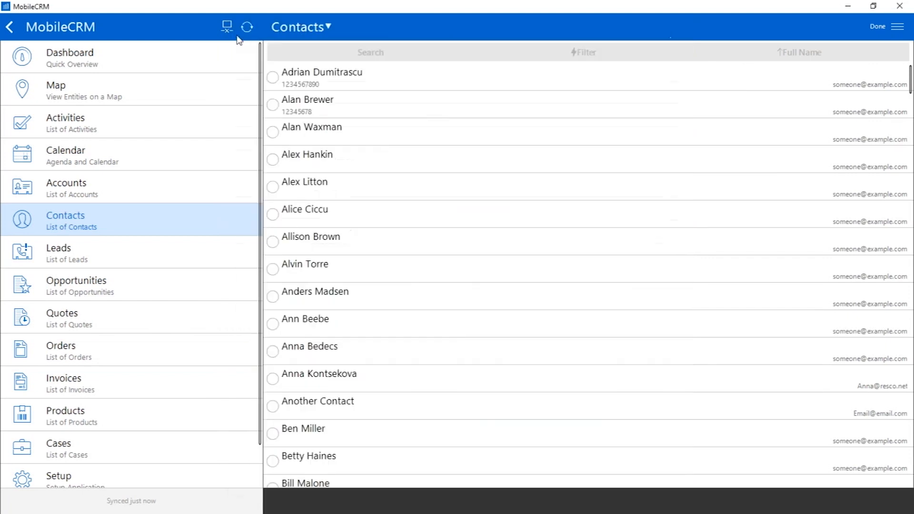
- Look through the Contacts list for the imported records, comparing them with the entries in contacts_to_import.csv
{"action": "scroll", "coordinate": [365, 236], "scroll_direction": "down", "scroll_amount": 15}
{"action": "scroll", "coordinate": [364, 235], "scroll_direction": "down", "scroll_amount": 15}
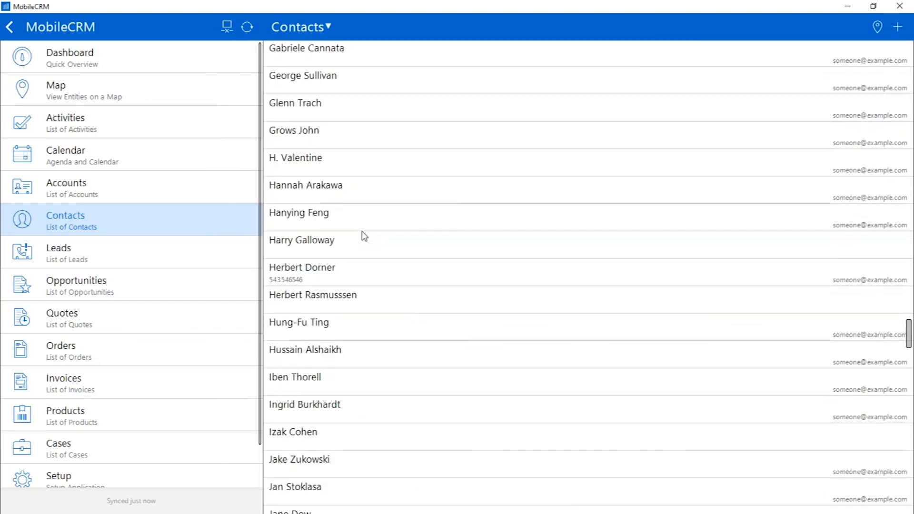
{"action": "key", "text": "alt+Tab"}
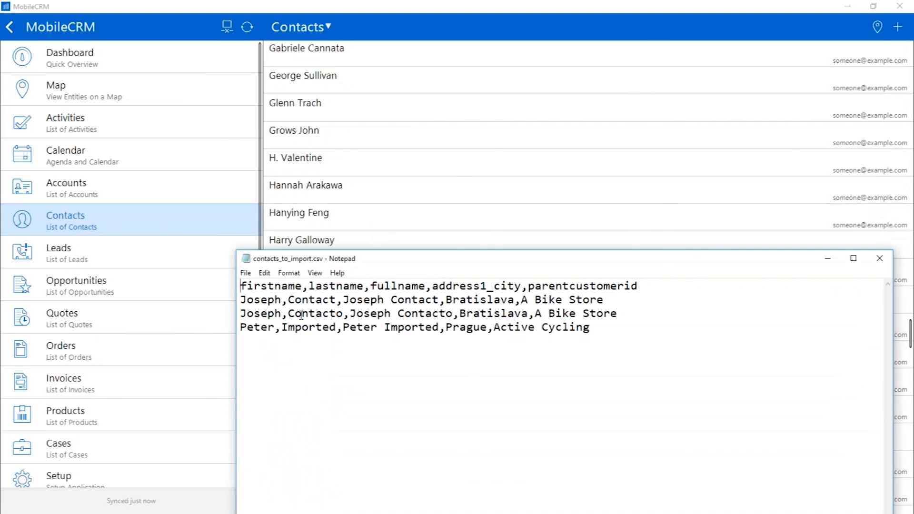
{"action": "left_click", "coordinate": [449, 5]}
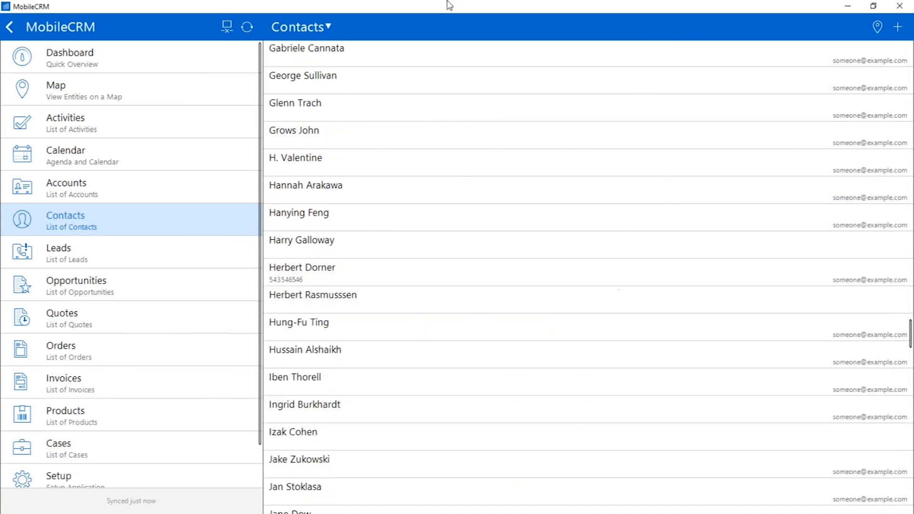
{"action": "scroll", "coordinate": [390, 249], "scroll_direction": "down", "scroll_amount": 10}
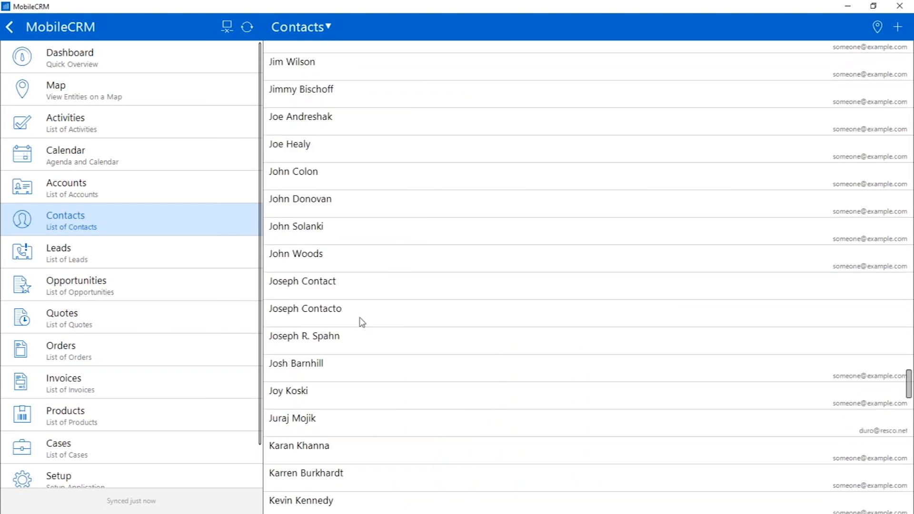
{"action": "scroll", "coordinate": [351, 314], "scroll_direction": "down", "scroll_amount": 10}
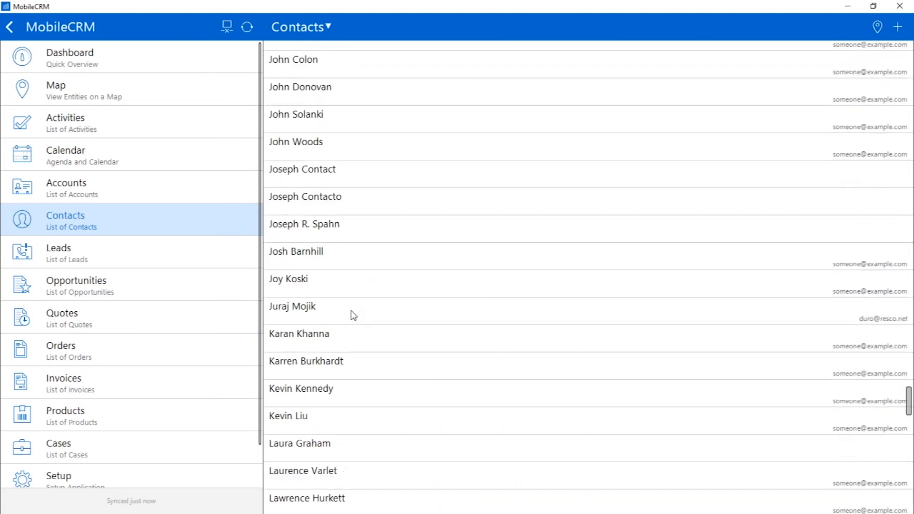
{"action": "scroll", "coordinate": [354, 316], "scroll_direction": "down", "scroll_amount": 10}
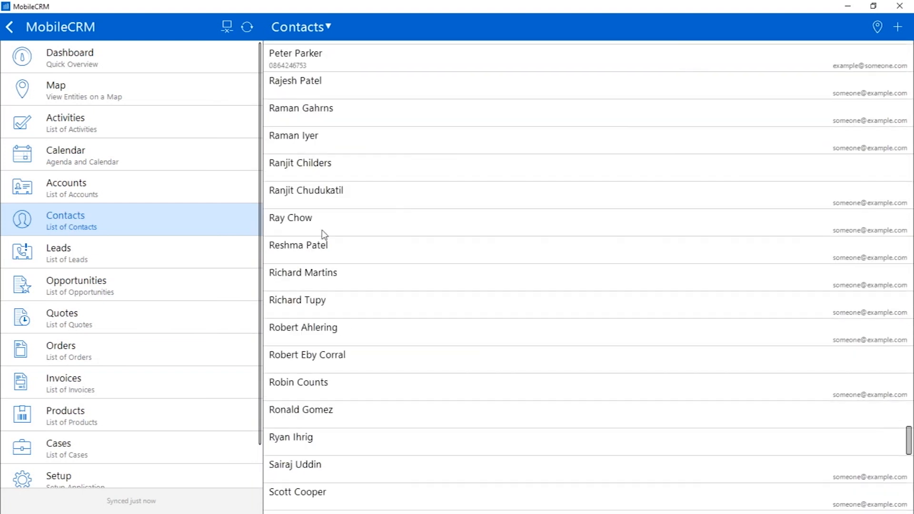
{"action": "scroll", "coordinate": [324, 234], "scroll_direction": "up", "scroll_amount": 3}
{"action": "scroll", "coordinate": [325, 235], "scroll_direction": "up", "scroll_amount": 2}
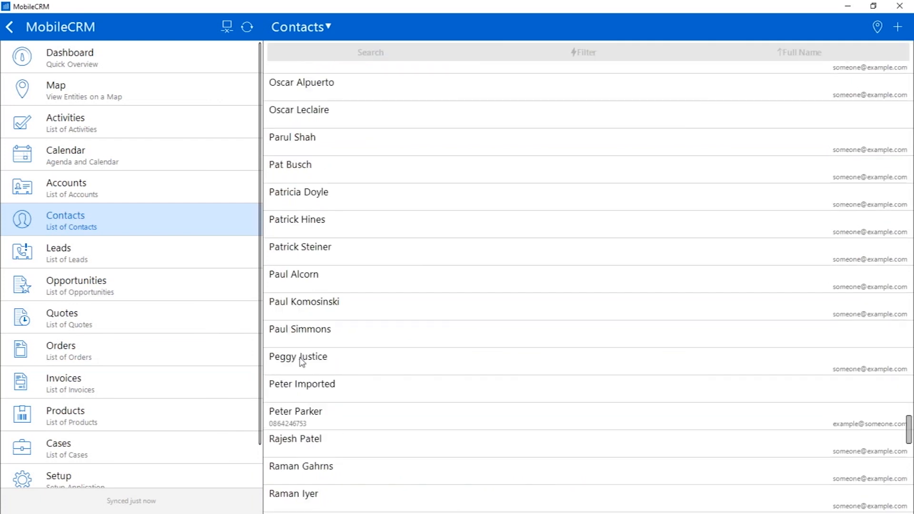
{"action": "scroll", "coordinate": [388, 290], "scroll_direction": "up", "scroll_amount": 10}
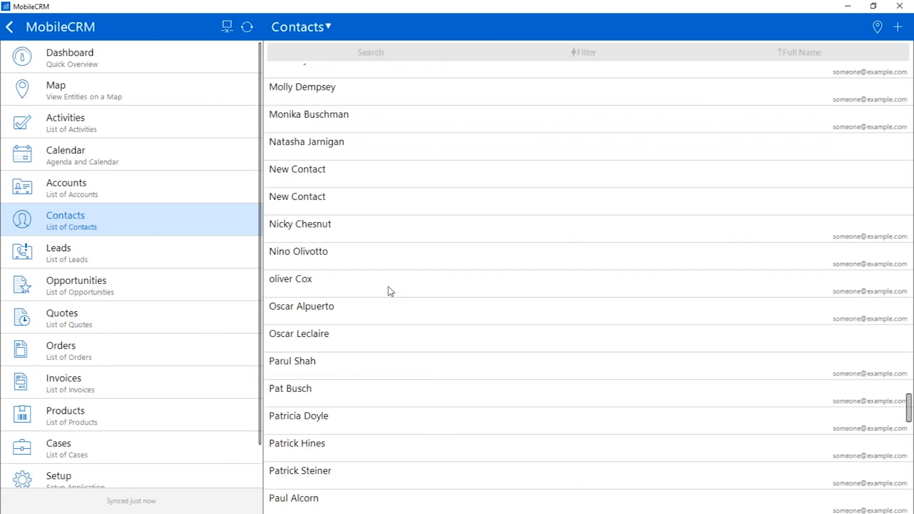
{"action": "scroll", "coordinate": [388, 290], "scroll_direction": "up", "scroll_amount": 12}
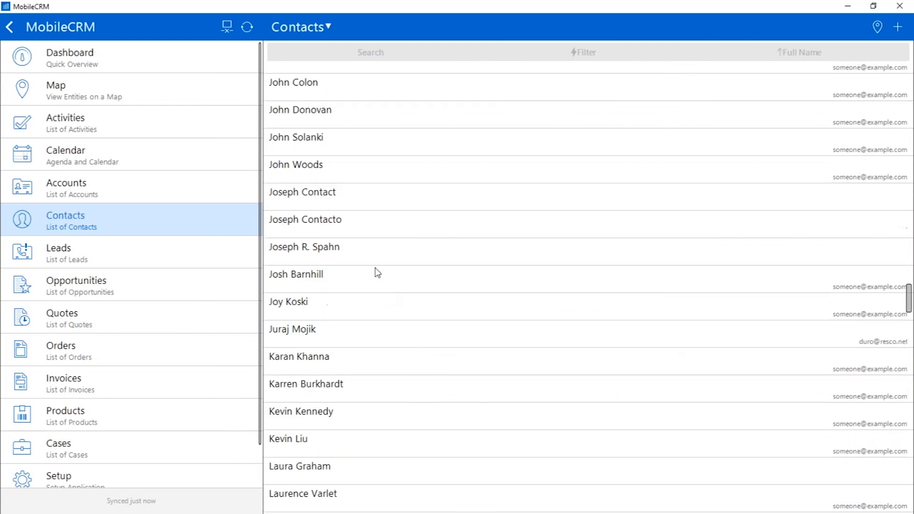
- Select the two imported contacts with nearly identical names and start merging them
{"action": "right_click", "coordinate": [358, 207]}
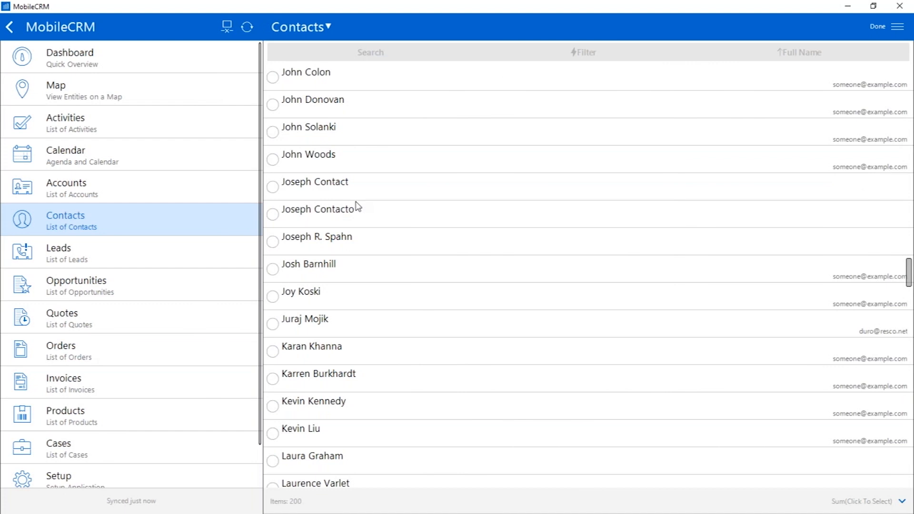
{"action": "left_click", "coordinate": [269, 195]}
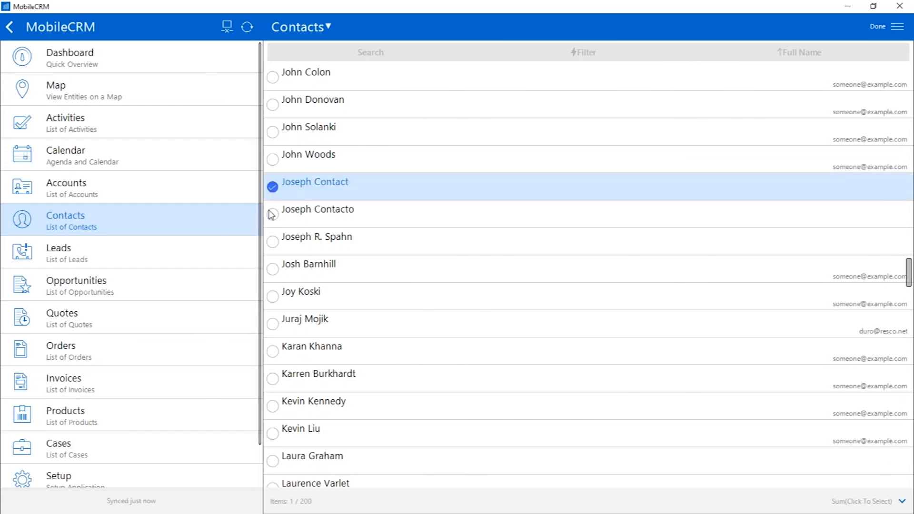
{"action": "left_click", "coordinate": [272, 214]}
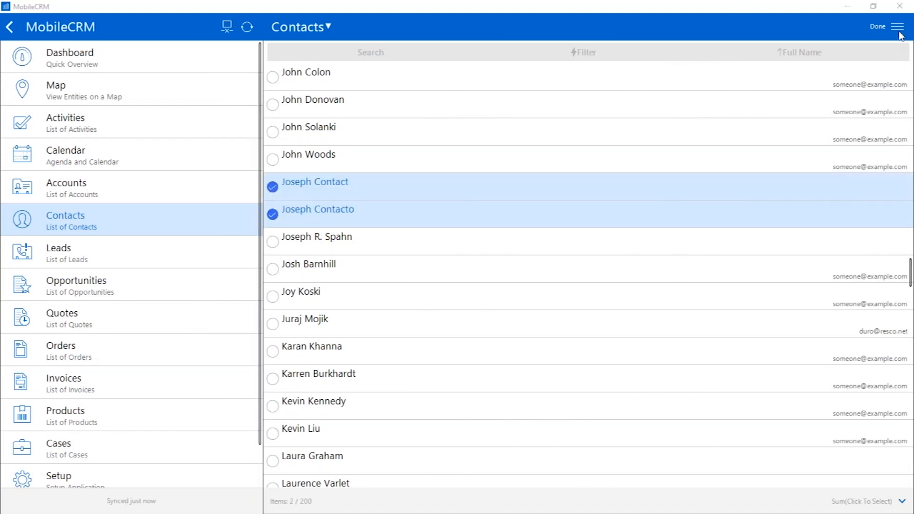
{"action": "left_click", "coordinate": [900, 33]}
{"action": "left_click", "coordinate": [480, 264]}
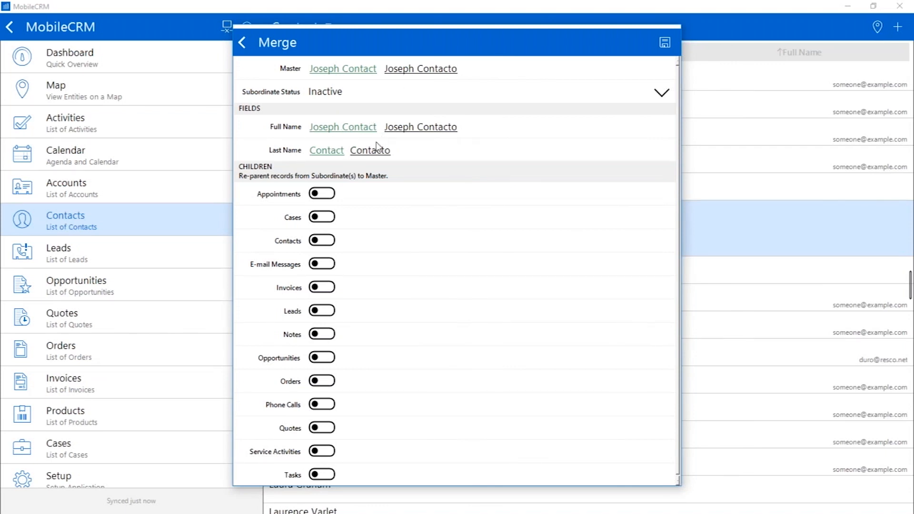
- Enable re-parenting of Notes from the subordinate to the master contact and save the merge
{"action": "left_click", "coordinate": [322, 335]}
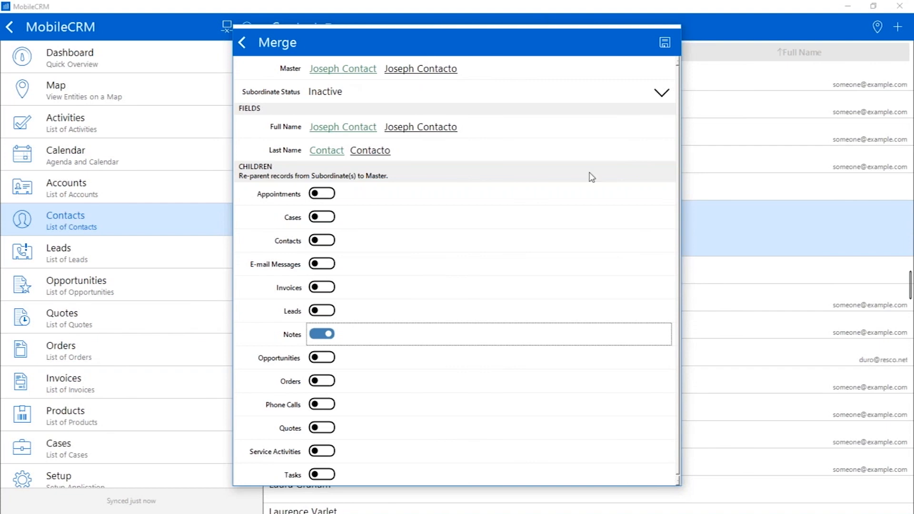
{"action": "left_click", "coordinate": [671, 46]}
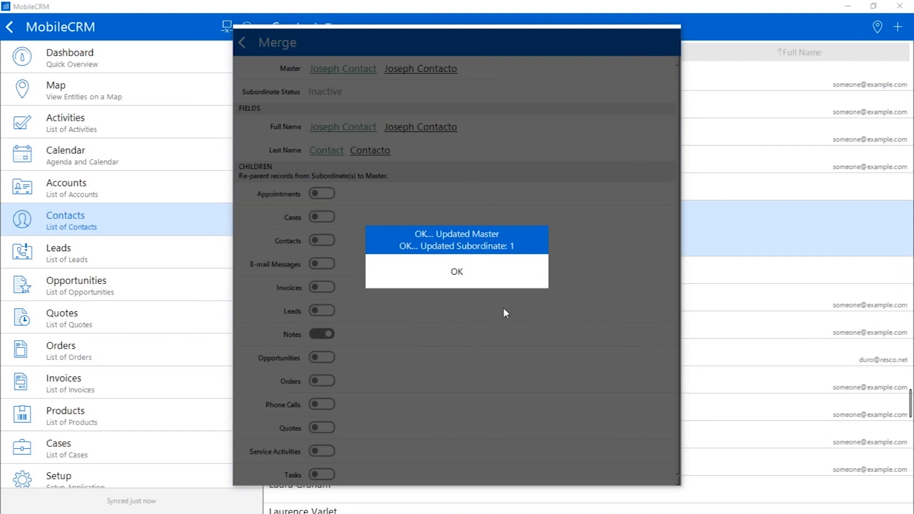
{"action": "left_click", "coordinate": [504, 281]}
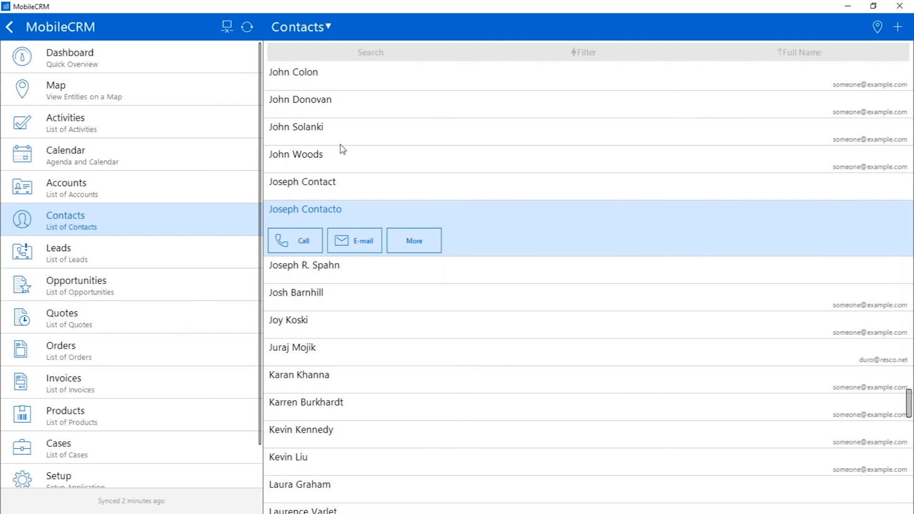
- Synchronize the app and look in the Contacts list for the merged contact
{"action": "left_click", "coordinate": [249, 26]}
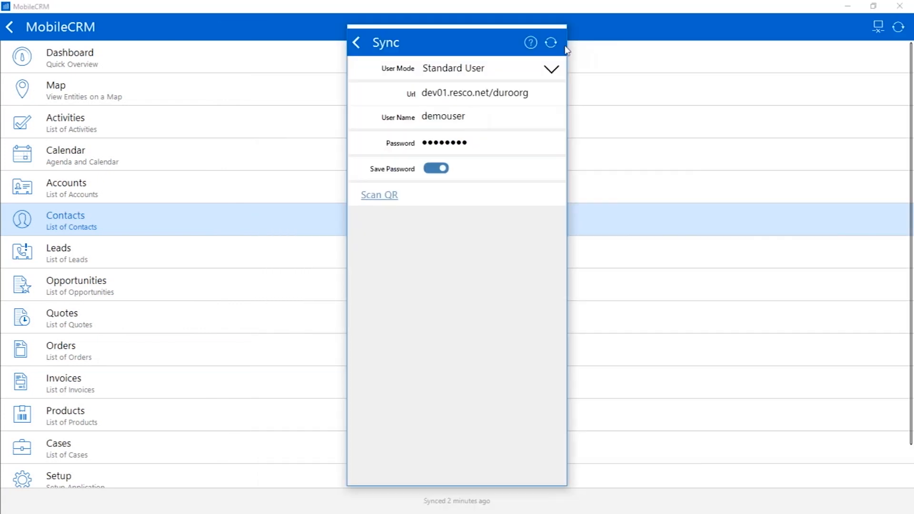
{"action": "left_click", "coordinate": [555, 47]}
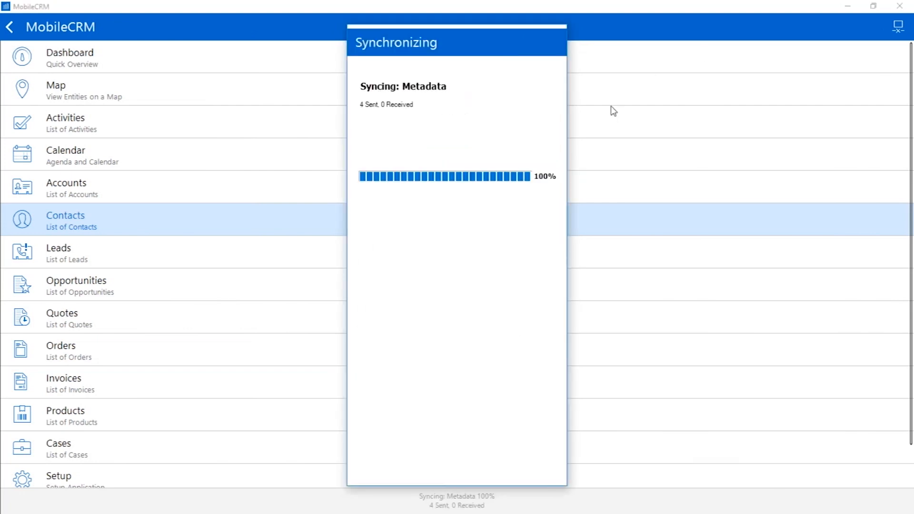
{"action": "left_click", "coordinate": [112, 230]}
{"action": "scroll", "coordinate": [450, 267], "scroll_direction": "down", "scroll_amount": 15}
{"action": "scroll", "coordinate": [448, 271], "scroll_direction": "down", "scroll_amount": 10}
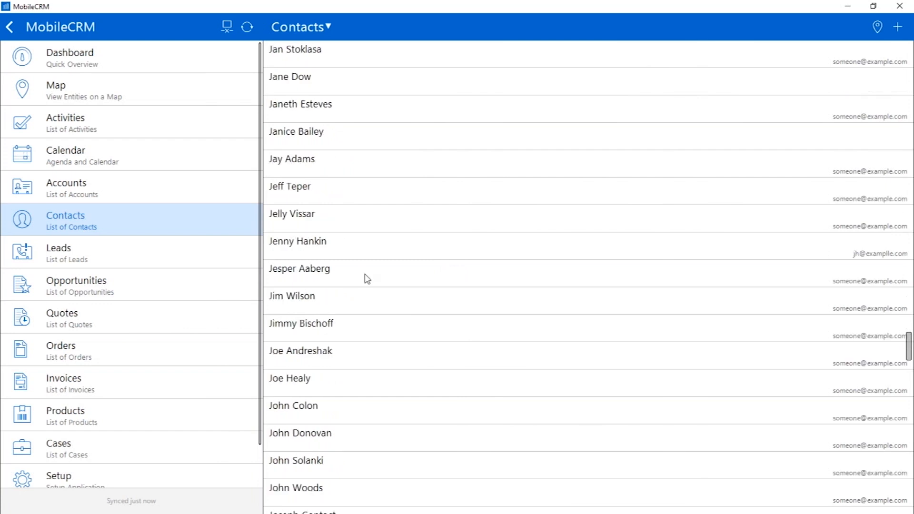
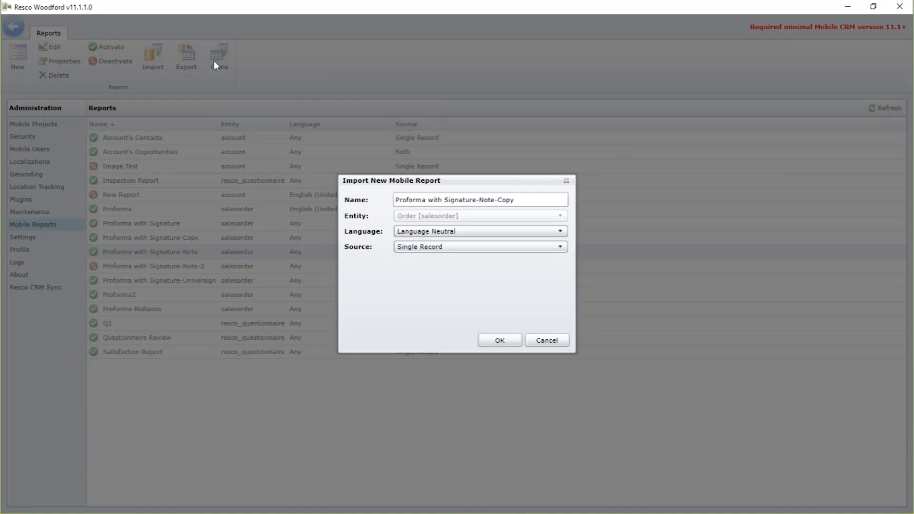
- Name the cloned mobile report "Proforma with Signature-Note-Logic" and open it for editing
{"action": "double_click", "coordinate": [504, 201]}
{"action": "type", "text": "L"}
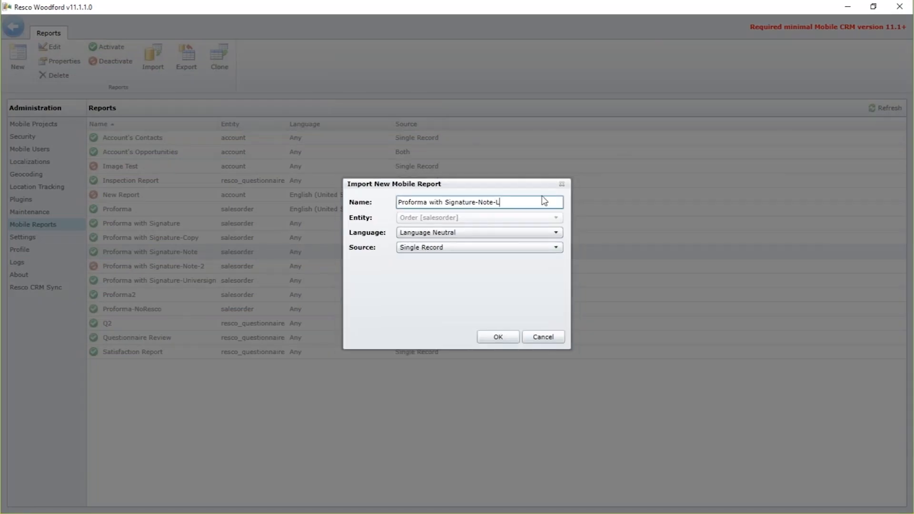
{"action": "type", "text": "ogic"}
{"action": "left_click", "coordinate": [497, 338]}
{"action": "double_click", "coordinate": [163, 281]}
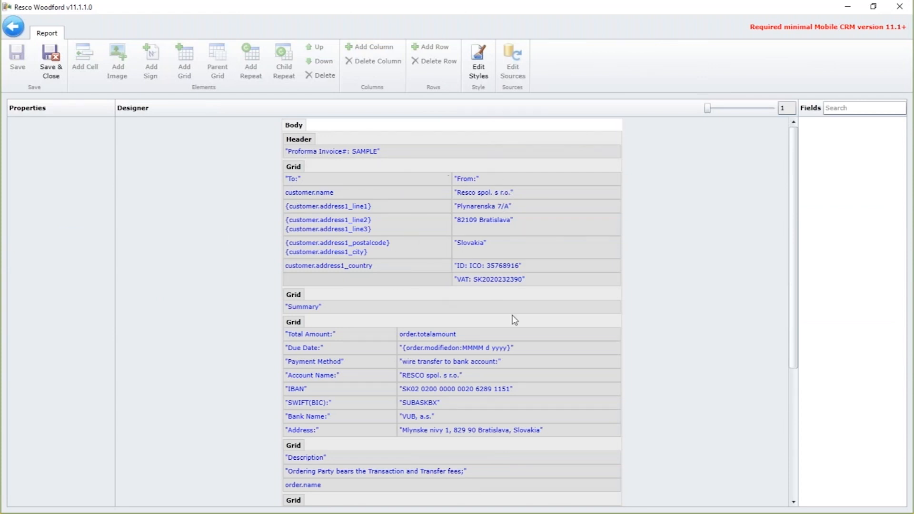
- Examine the report's layout down to the footer and the binding filter of the annotation image
{"action": "scroll", "coordinate": [399, 243], "scroll_direction": "down", "scroll_amount": 2}
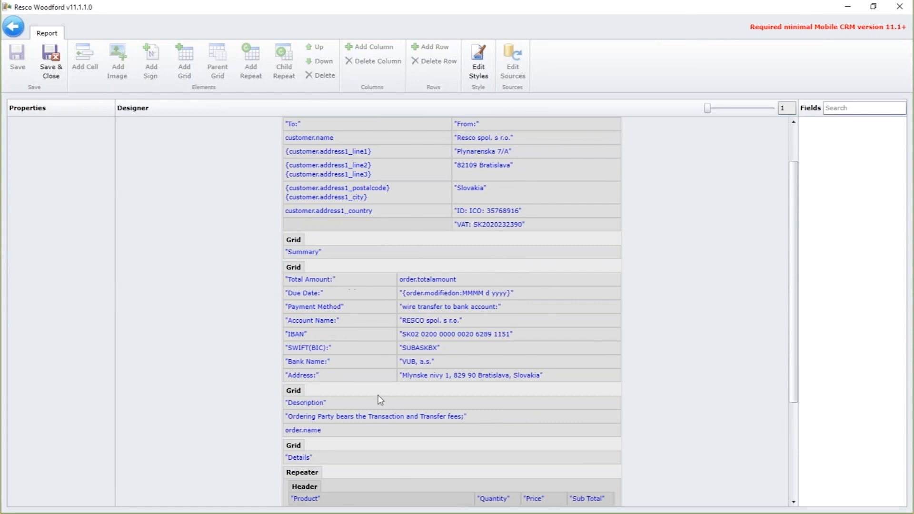
{"action": "scroll", "coordinate": [381, 403], "scroll_direction": "down", "scroll_amount": 1}
{"action": "scroll", "coordinate": [420, 414], "scroll_direction": "down", "scroll_amount": 4}
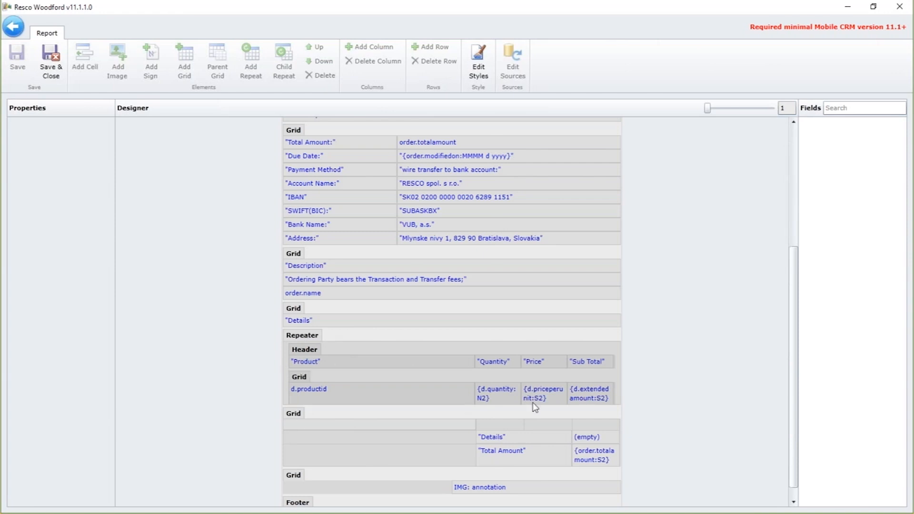
{"action": "scroll", "coordinate": [740, 434], "scroll_direction": "down", "scroll_amount": 1}
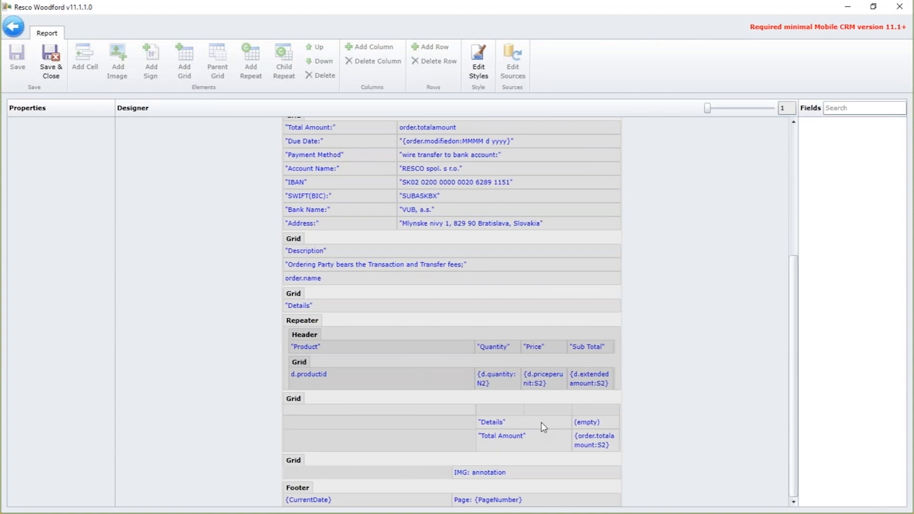
{"action": "left_click", "coordinate": [508, 477]}
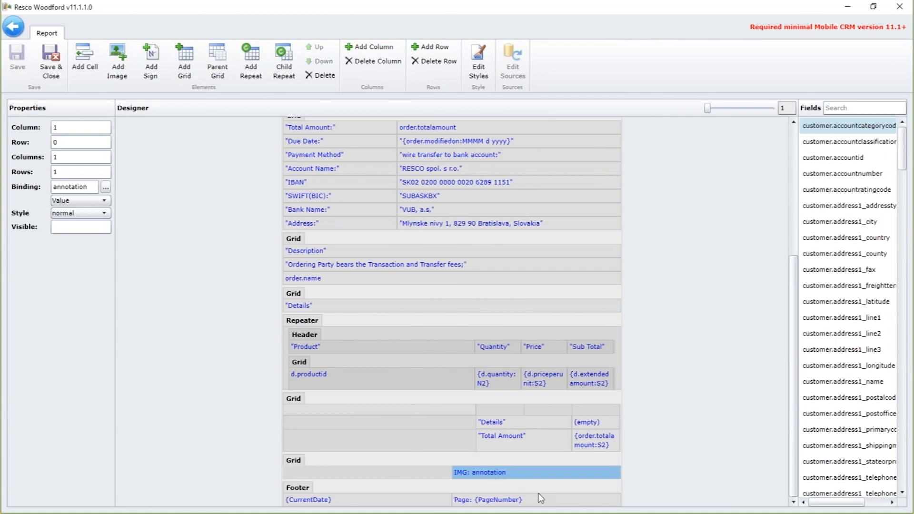
{"action": "left_click", "coordinate": [105, 189]}
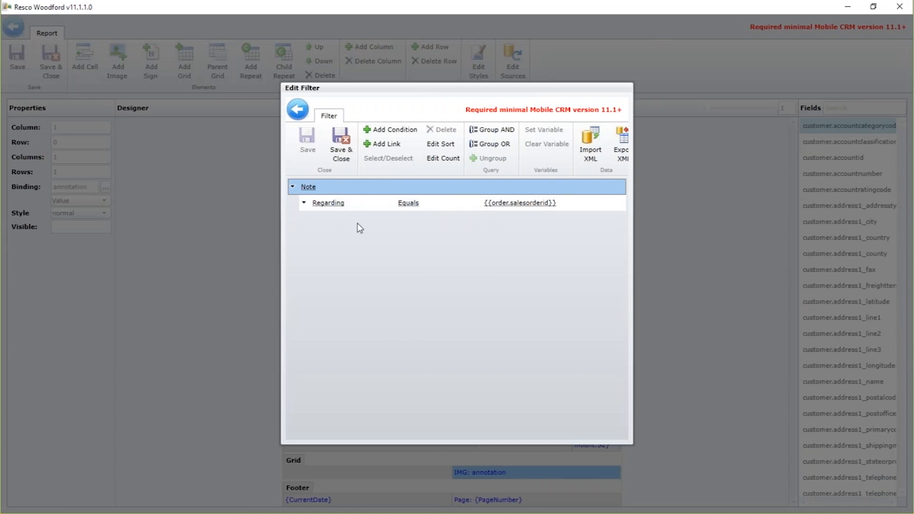
{"action": "left_click", "coordinate": [307, 115]}
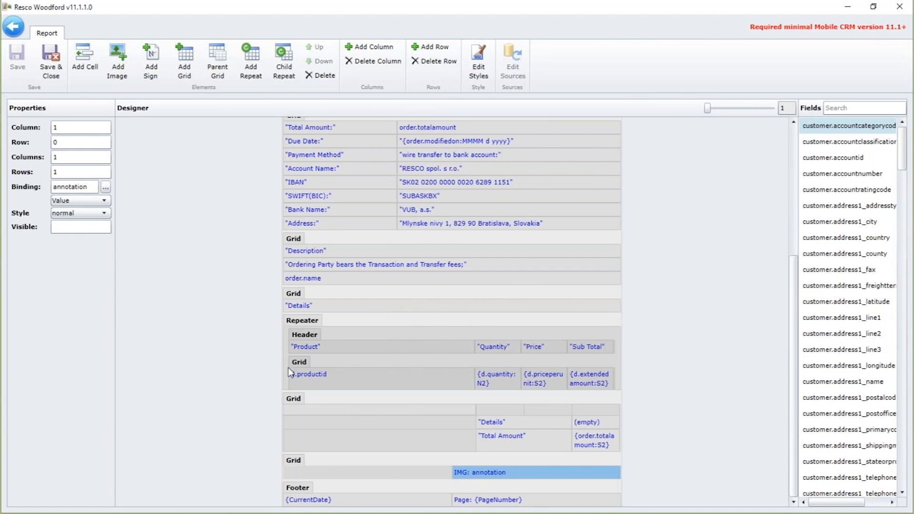
- Open the sources of the report body and add a Decimal variable named ProductCount
{"action": "scroll", "coordinate": [405, 381], "scroll_direction": "up", "scroll_amount": 1}
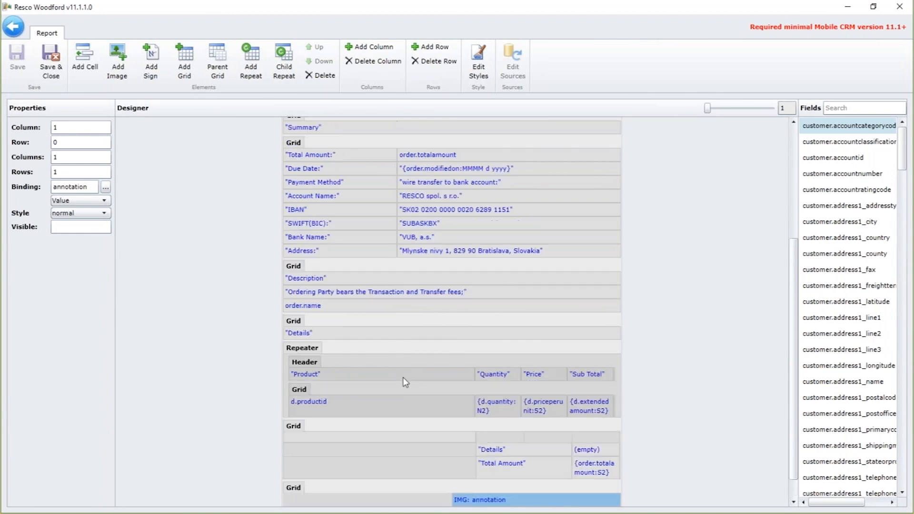
{"action": "scroll", "coordinate": [403, 377], "scroll_direction": "up", "scroll_amount": 6}
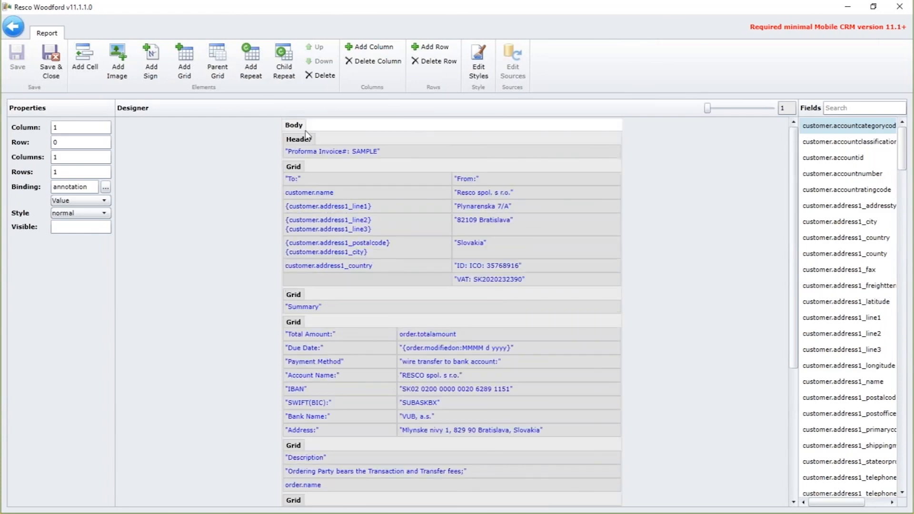
{"action": "left_click", "coordinate": [294, 126]}
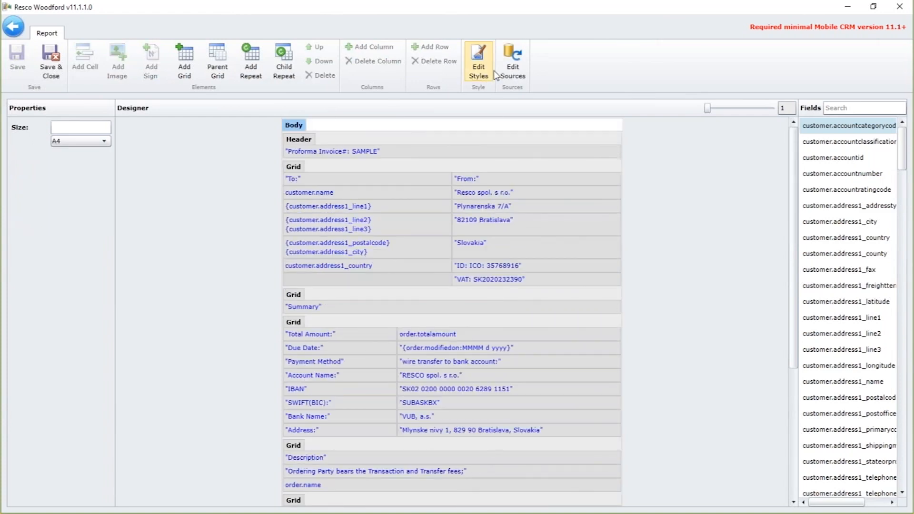
{"action": "left_click", "coordinate": [517, 64]}
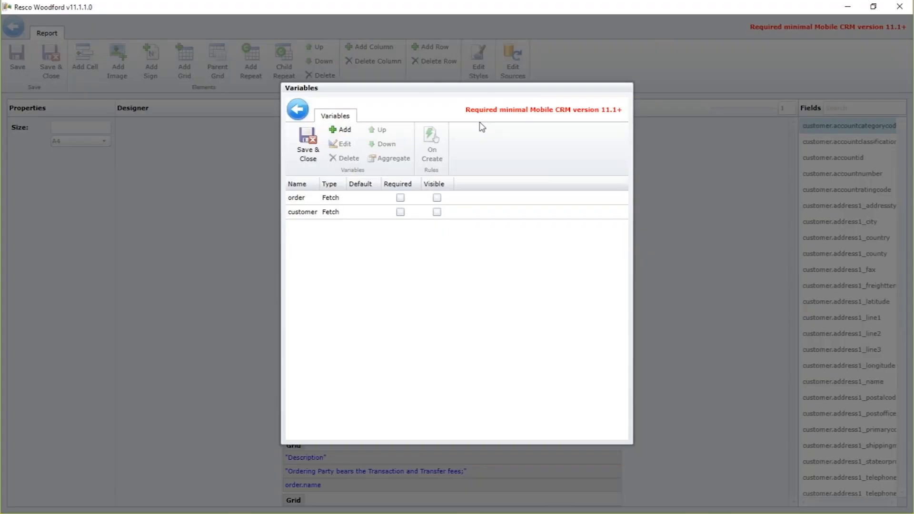
{"action": "left_click", "coordinate": [373, 211]}
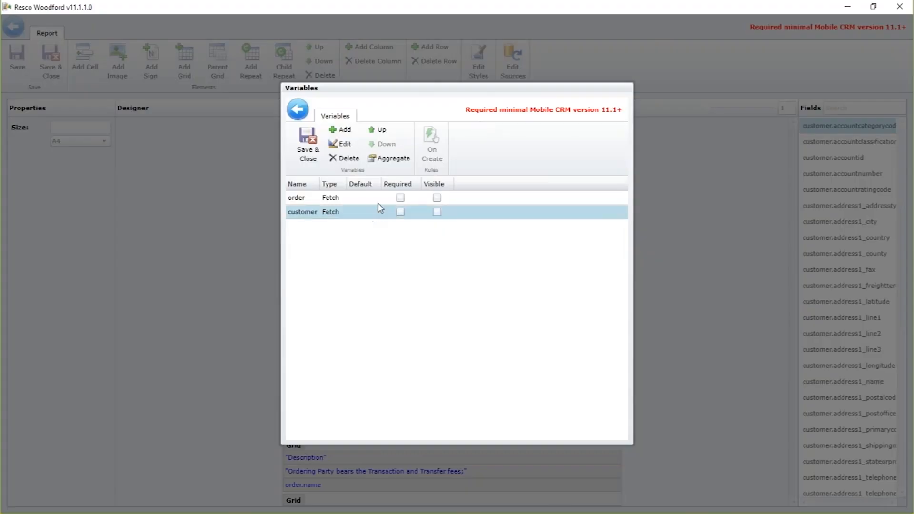
{"action": "left_click", "coordinate": [345, 129]}
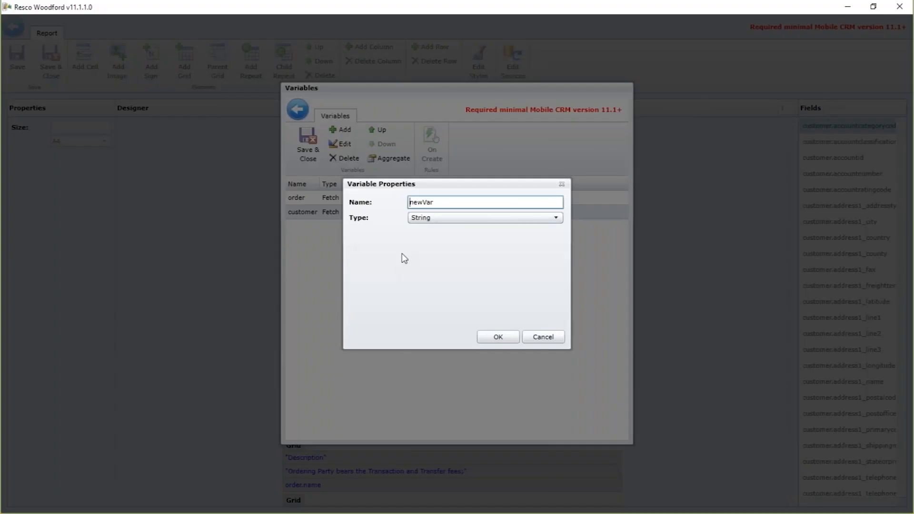
{"action": "left_click", "coordinate": [434, 218]}
{"action": "left_click", "coordinate": [439, 243]}
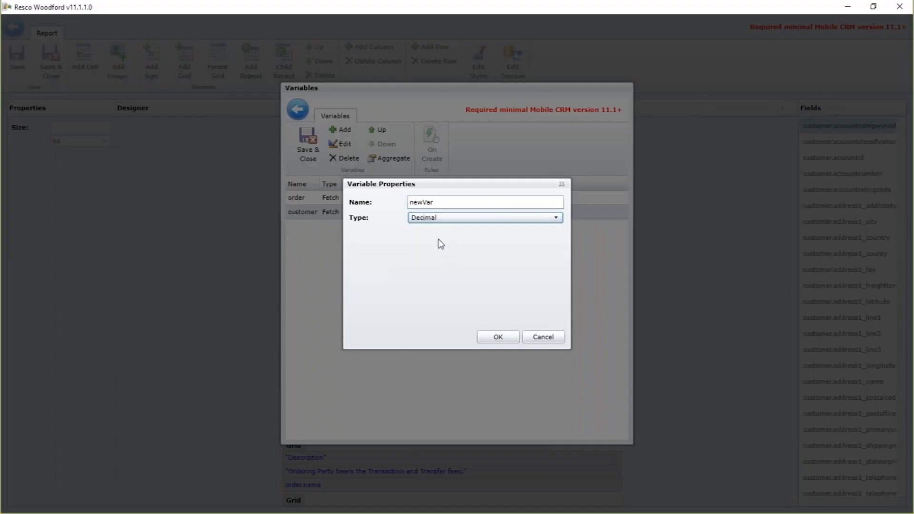
{"action": "double_click", "coordinate": [442, 203]}
{"action": "type", "text": "ProductCou n"}
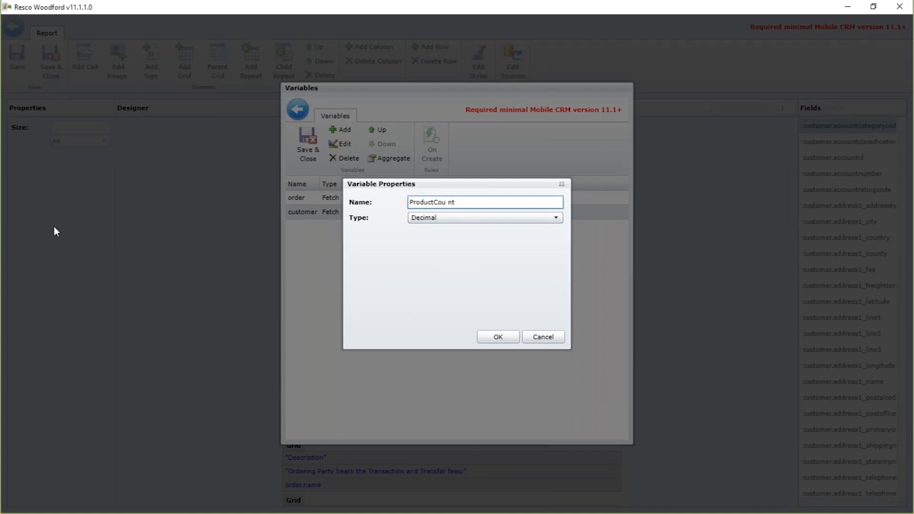
{"action": "type", "text": "t"}
{"action": "key", "text": "Left"}
{"action": "key", "text": "Left"}
{"action": "key", "text": "BackSpace"}
{"action": "left_click", "coordinate": [498, 337]}
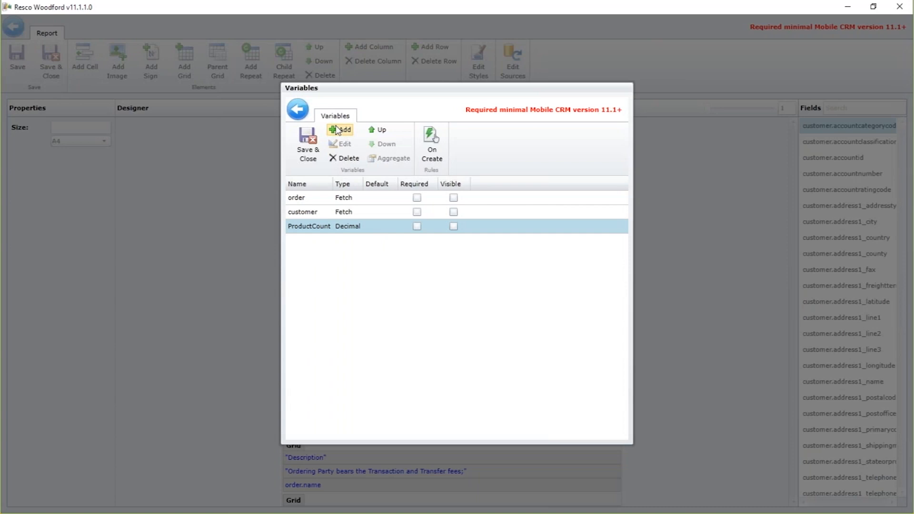
- Add a Fetch Result variable named Signature for the Note [annotation] entity
{"action": "left_click", "coordinate": [345, 132]}
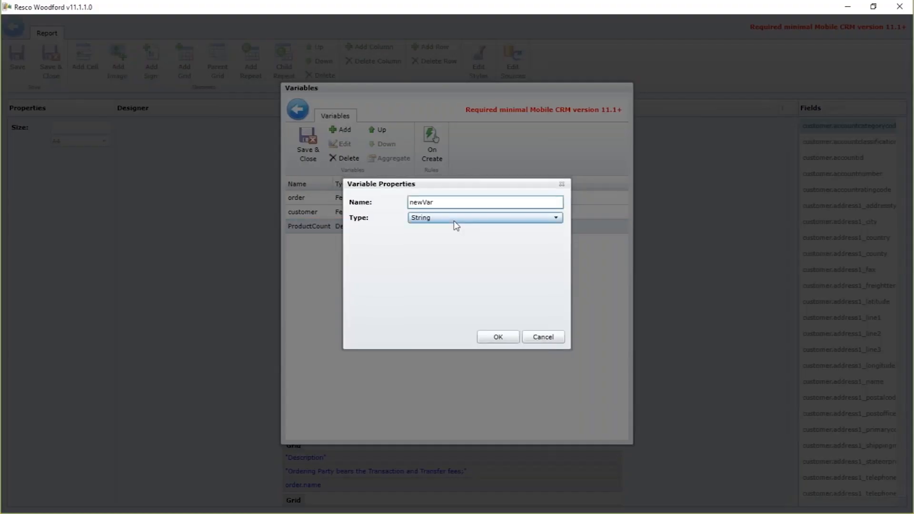
{"action": "left_click", "coordinate": [452, 220]}
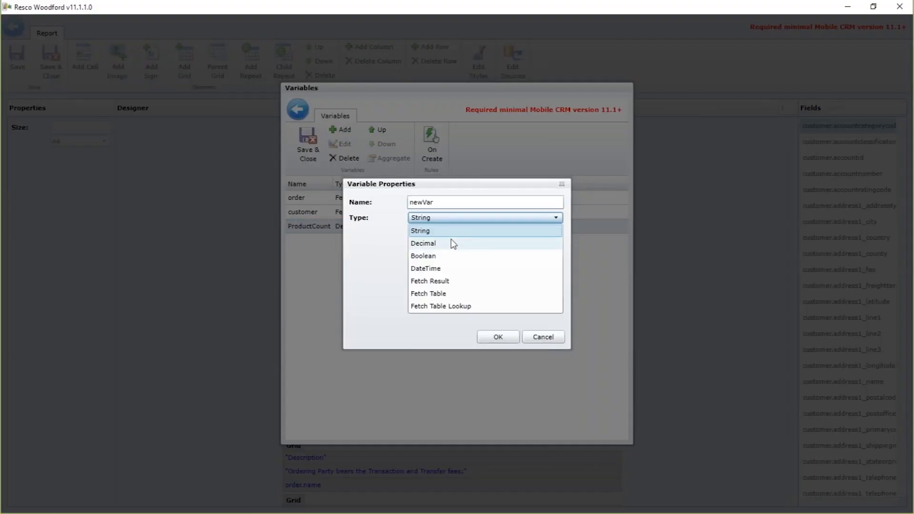
{"action": "left_click", "coordinate": [443, 282]}
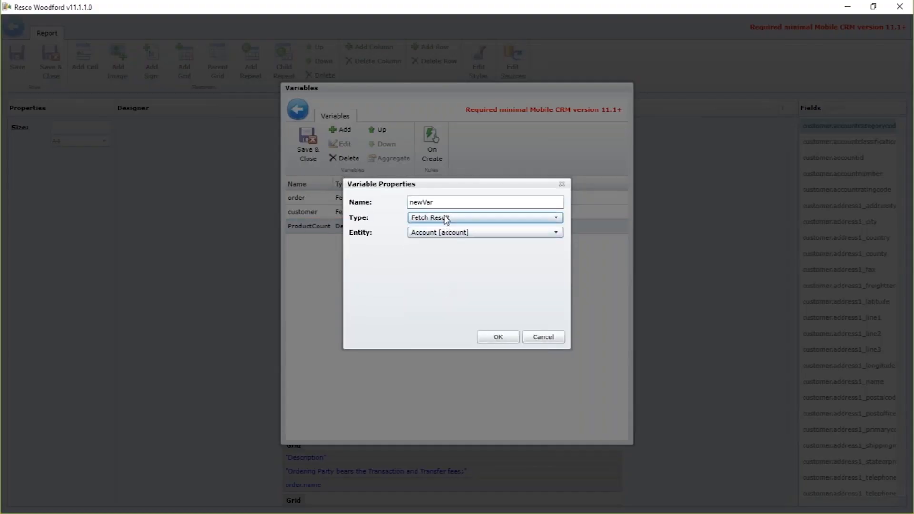
{"action": "double_click", "coordinate": [457, 204]}
{"action": "type", "text": "ISing"}
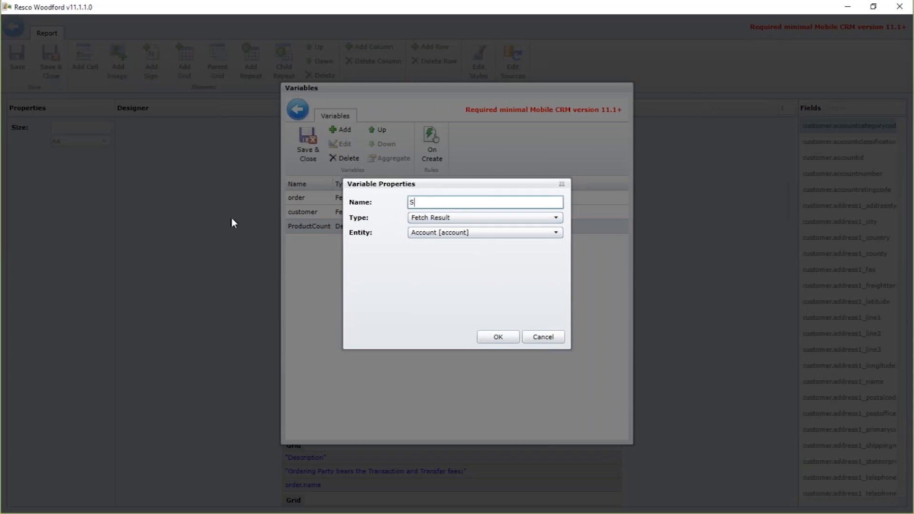
{"action": "key", "text": "BackSpace"}
{"action": "key", "text": "BackSpace"}
{"action": "type", "text": "gnature"}
{"action": "left_click", "coordinate": [471, 234]}
{"action": "scroll", "coordinate": [443, 363], "scroll_direction": "down", "scroll_amount": 1}
{"action": "scroll", "coordinate": [443, 362], "scroll_direction": "down", "scroll_amount": 11}
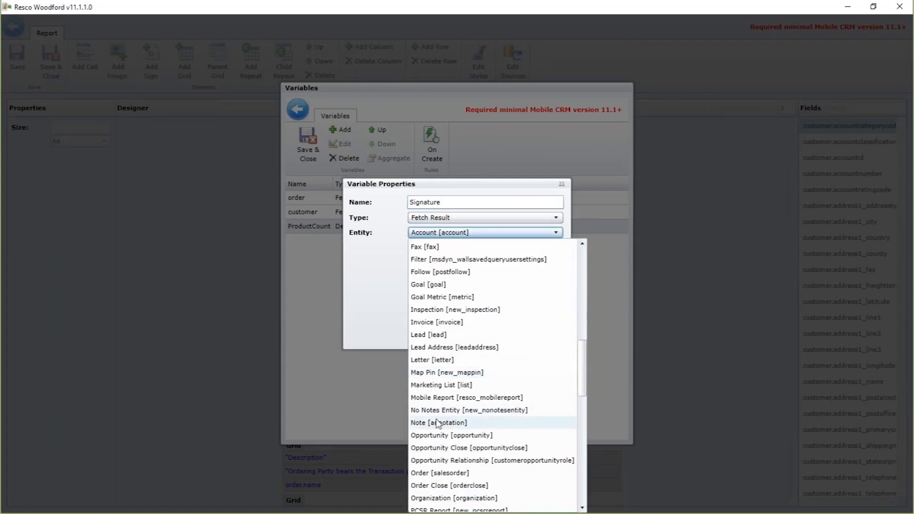
{"action": "left_click", "coordinate": [438, 423]}
{"action": "left_click", "coordinate": [494, 339]}
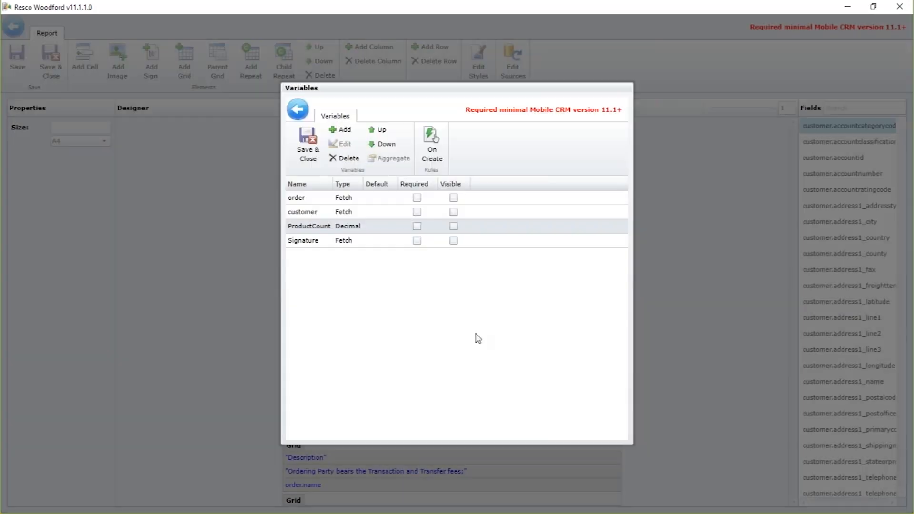
- Add a condition to the Signature variable's Note filter with the field Regarding and the operator Equals
{"action": "left_click", "coordinate": [355, 244]}
{"action": "double_click", "coordinate": [355, 242]}
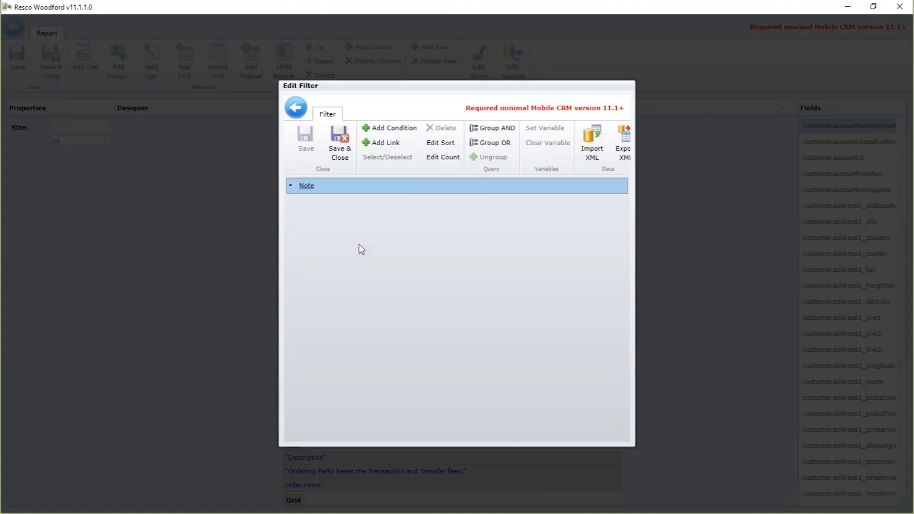
{"action": "left_click", "coordinate": [392, 129]}
{"action": "left_click", "coordinate": [378, 203]}
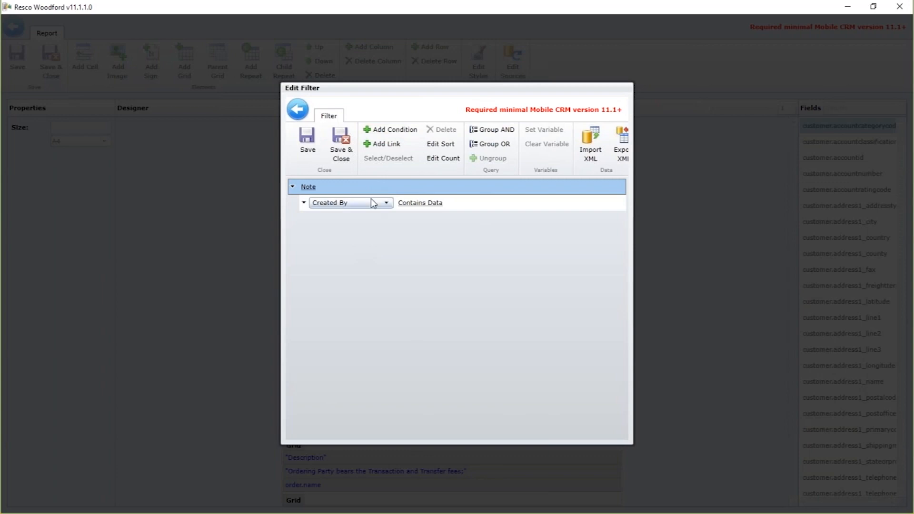
{"action": "left_click", "coordinate": [380, 204]}
{"action": "left_click", "coordinate": [344, 388]}
{"action": "left_click", "coordinate": [433, 207]}
{"action": "left_click", "coordinate": [433, 206]}
{"action": "left_click", "coordinate": [459, 241]}
- Set the Regarding condition's value to the variable order.salesorderid and save the filter
{"action": "left_click", "coordinate": [516, 203]}
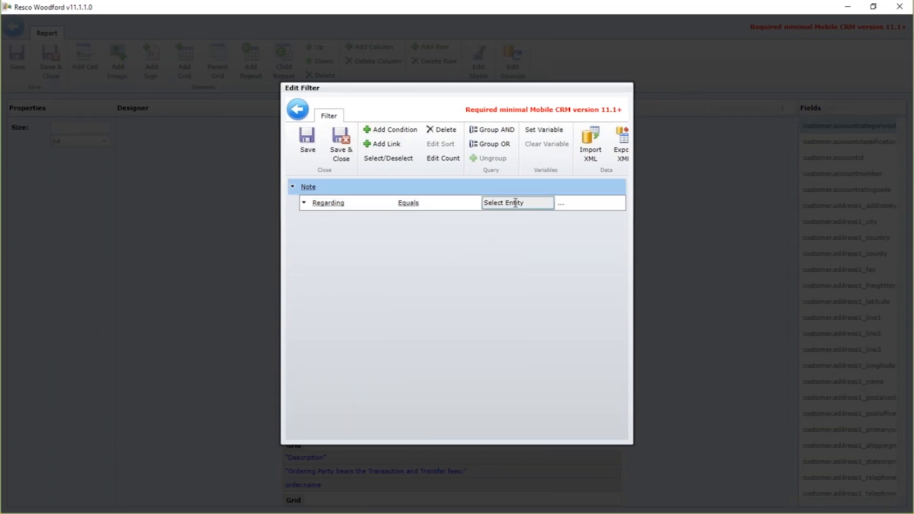
{"action": "left_click", "coordinate": [535, 134]}
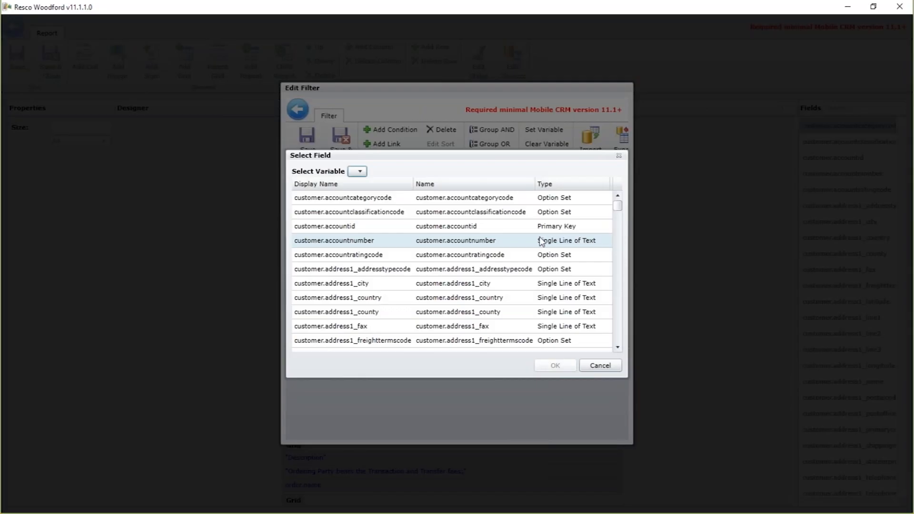
{"action": "left_click_drag", "start_coordinate": [617, 205], "coordinate": [608, 310]}
{"action": "scroll", "coordinate": [470, 266], "scroll_direction": "down", "scroll_amount": 5}
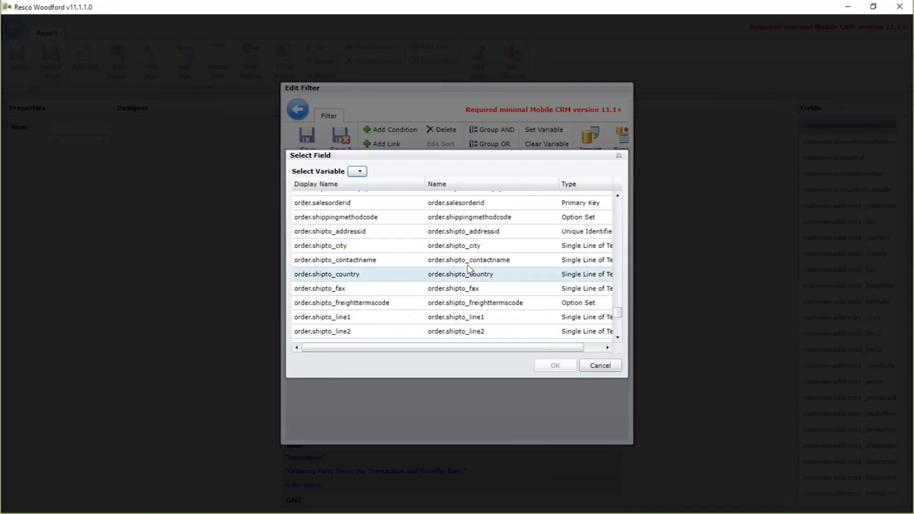
{"action": "scroll", "coordinate": [388, 266], "scroll_direction": "down", "scroll_amount": 2}
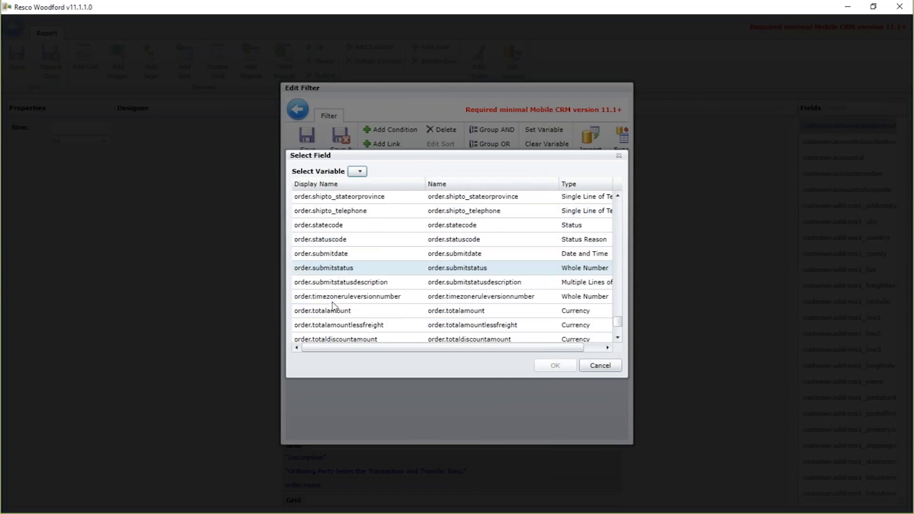
{"action": "scroll", "coordinate": [343, 281], "scroll_direction": "up", "scroll_amount": 1}
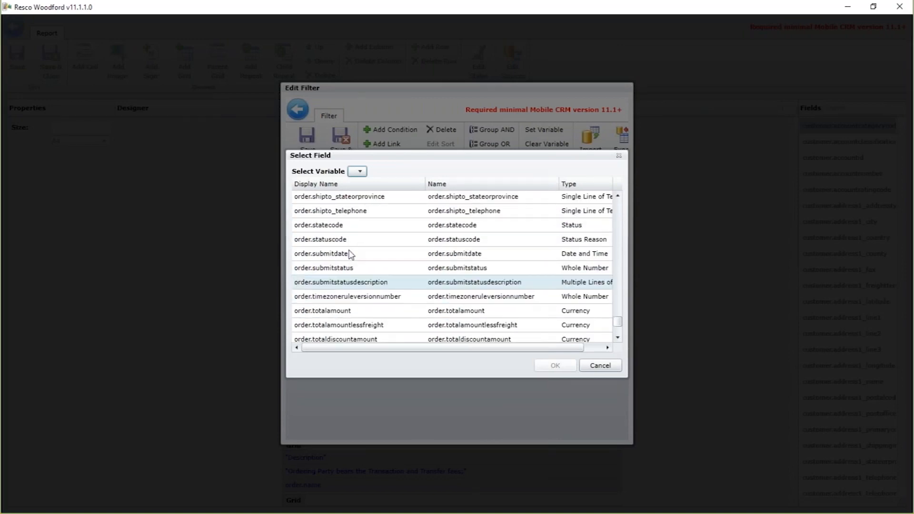
{"action": "scroll", "coordinate": [351, 257], "scroll_direction": "up", "scroll_amount": 1}
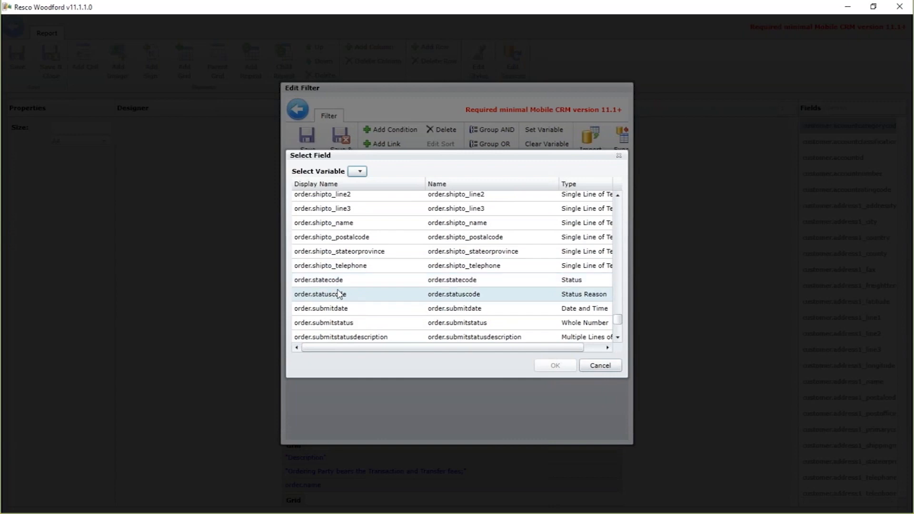
{"action": "scroll", "coordinate": [341, 294], "scroll_direction": "up", "scroll_amount": 1}
{"action": "scroll", "coordinate": [339, 293], "scroll_direction": "up", "scroll_amount": 2}
{"action": "left_click", "coordinate": [351, 232]}
{"action": "left_click", "coordinate": [555, 365]}
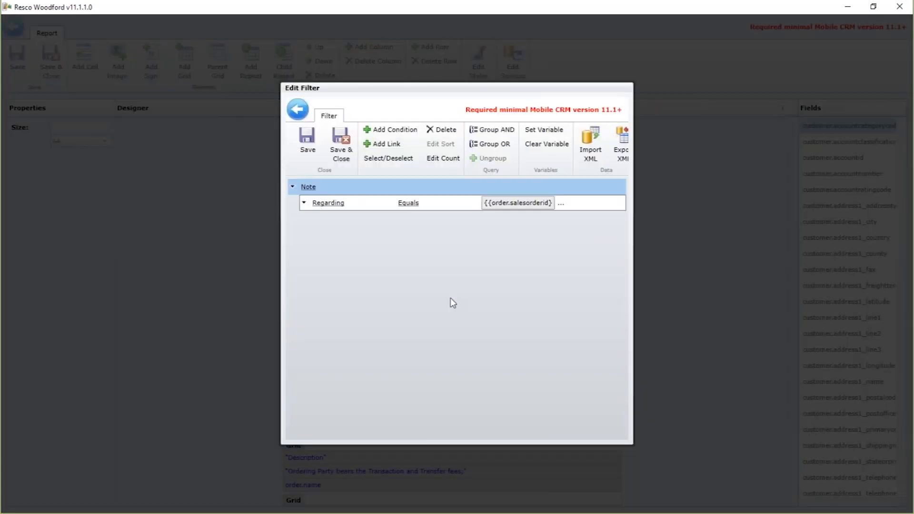
{"action": "left_click", "coordinate": [334, 145]}
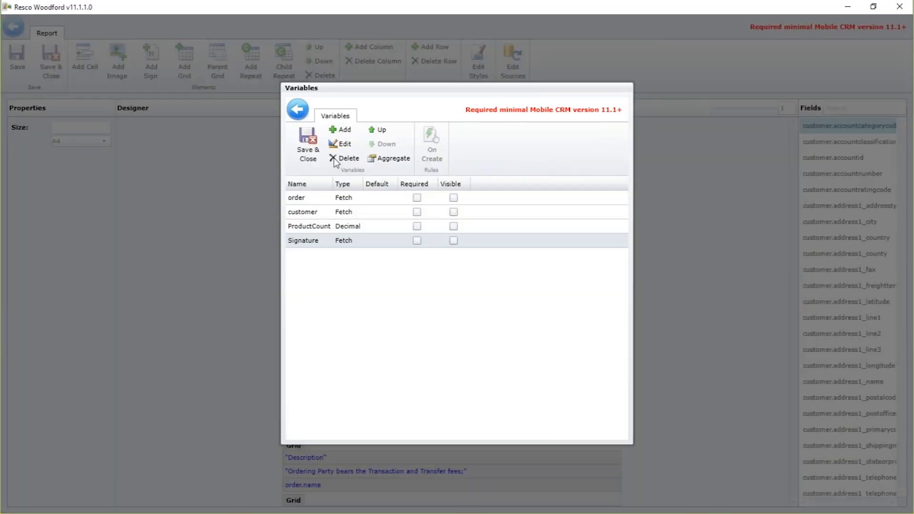
- Add a Boolean variable named SignatureVisible and save the report's variables
{"action": "left_click", "coordinate": [351, 132]}
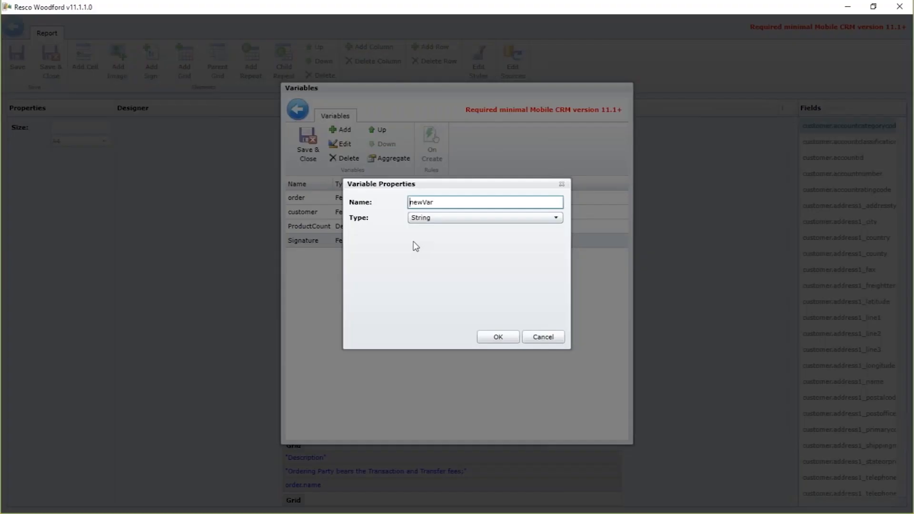
{"action": "left_click", "coordinate": [448, 217]}
{"action": "left_click", "coordinate": [445, 255]}
{"action": "key", "text": "shift+Tab"}
{"action": "type", "text": "SignatureVisible"}
{"action": "left_click", "coordinate": [507, 338]}
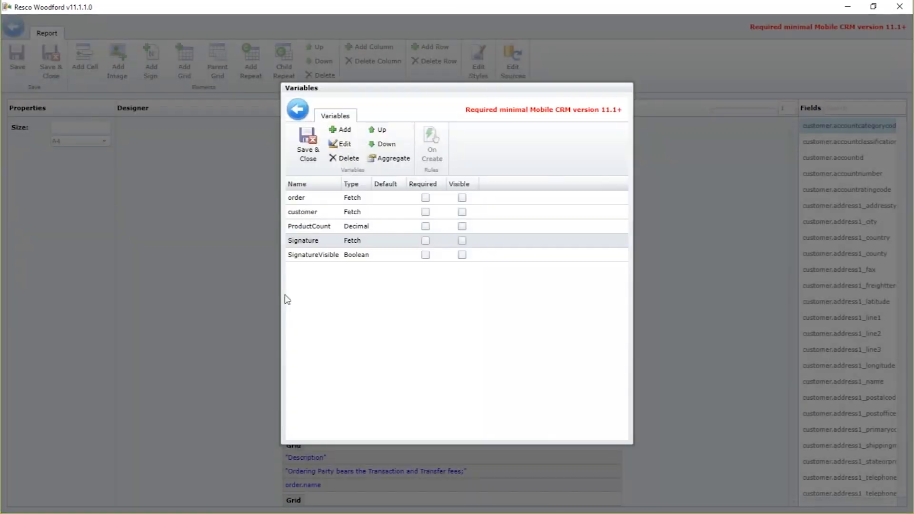
{"action": "left_click", "coordinate": [296, 256]}
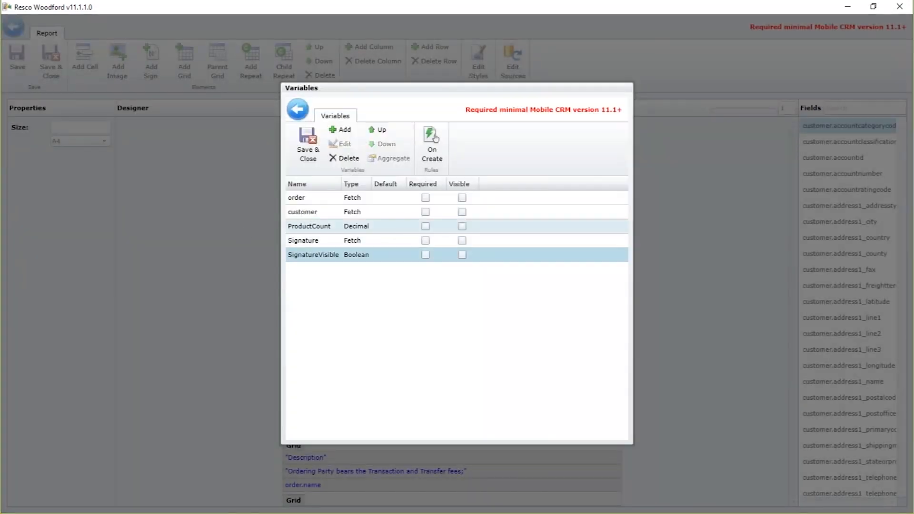
{"action": "left_click", "coordinate": [303, 150]}
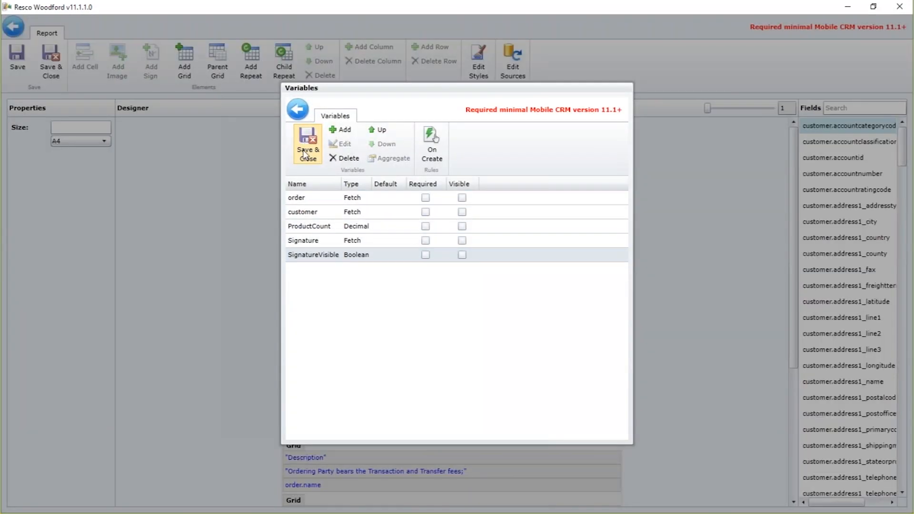
- Set the Visible property of the annotation image cell near the report's end to {SignatureVisible}
{"action": "scroll", "coordinate": [248, 230], "scroll_direction": "down", "scroll_amount": 5}
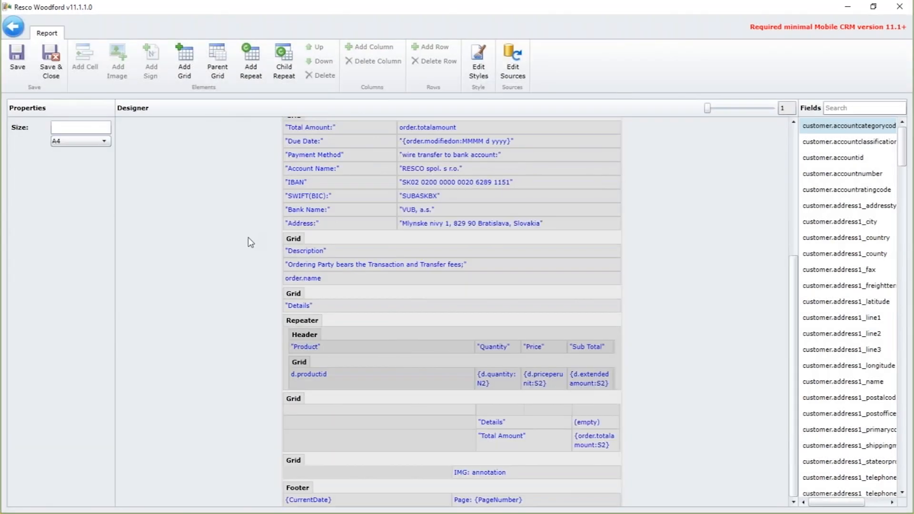
{"action": "left_click", "coordinate": [558, 473]}
{"action": "left_click", "coordinate": [81, 227]}
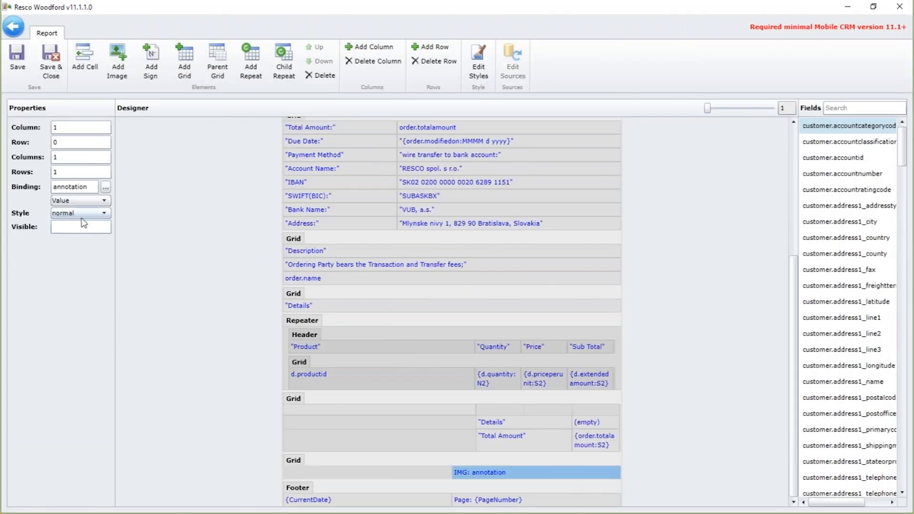
{"action": "type", "text": "{SignatureV"}
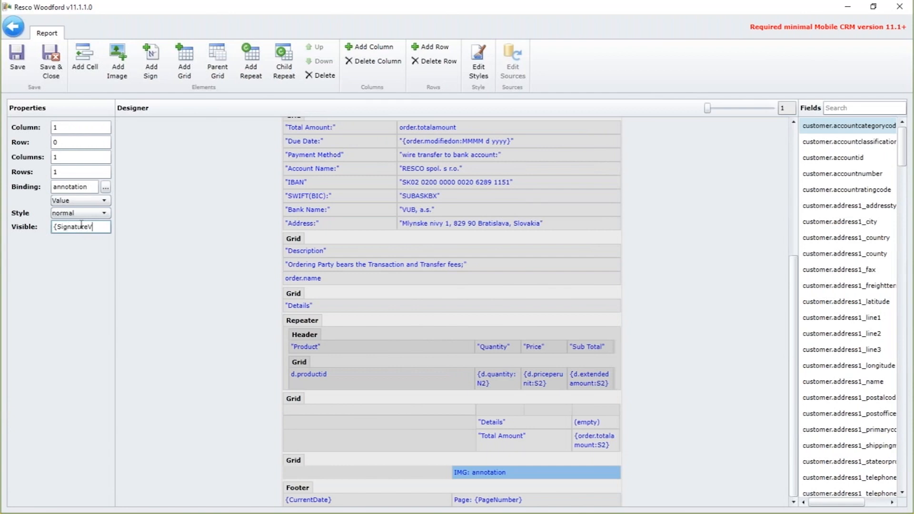
{"action": "type", "text": "isible}"}
{"action": "key", "text": "BackSpace"}
{"action": "type", "text": "}"}
{"action": "left_click", "coordinate": [567, 463]}
- Add a row below Total Amount in the totals grid and insert a cell beneath the Total Amount label
{"action": "left_click", "coordinate": [447, 444]}
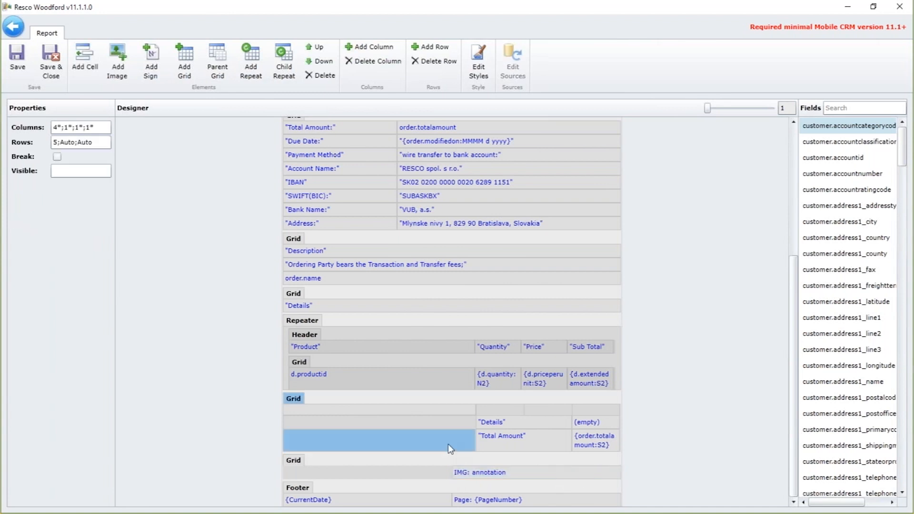
{"action": "left_click", "coordinate": [444, 48]}
{"action": "left_click", "coordinate": [520, 445]}
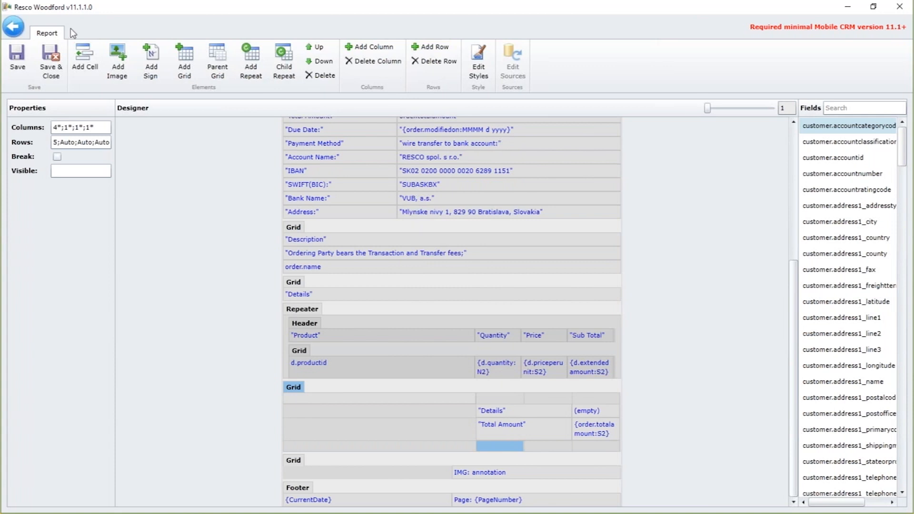
{"action": "left_click", "coordinate": [83, 77]}
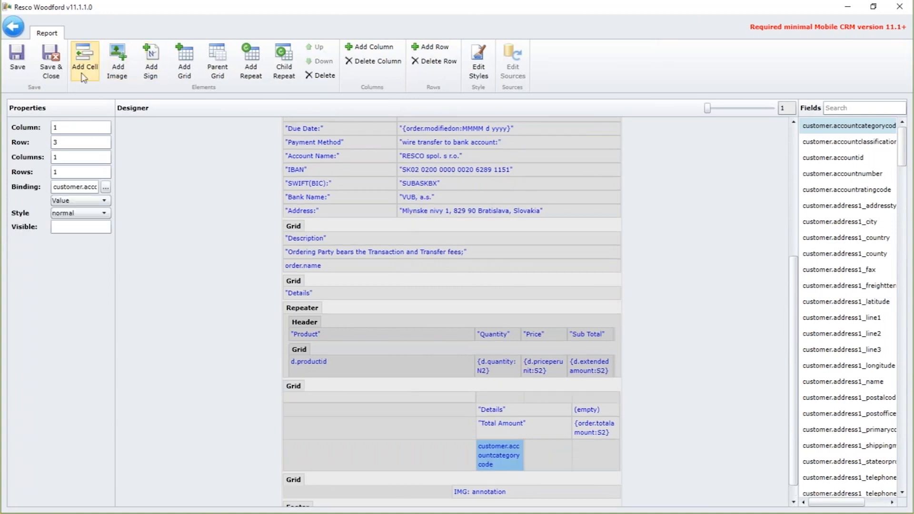
- Make the new cell a Constant with the text Product Count and have it span 2 columns
{"action": "left_click", "coordinate": [79, 200]}
{"action": "left_click", "coordinate": [84, 236]}
{"action": "double_click", "coordinate": [81, 187]}
{"action": "type", "text": "P"}
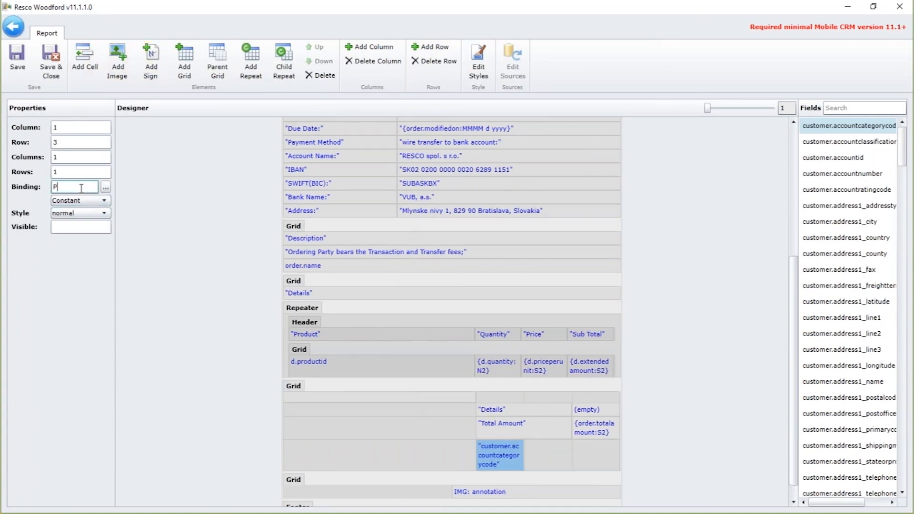
{"action": "type", "text": "roduct Count"}
{"action": "key", "text": "Return"}
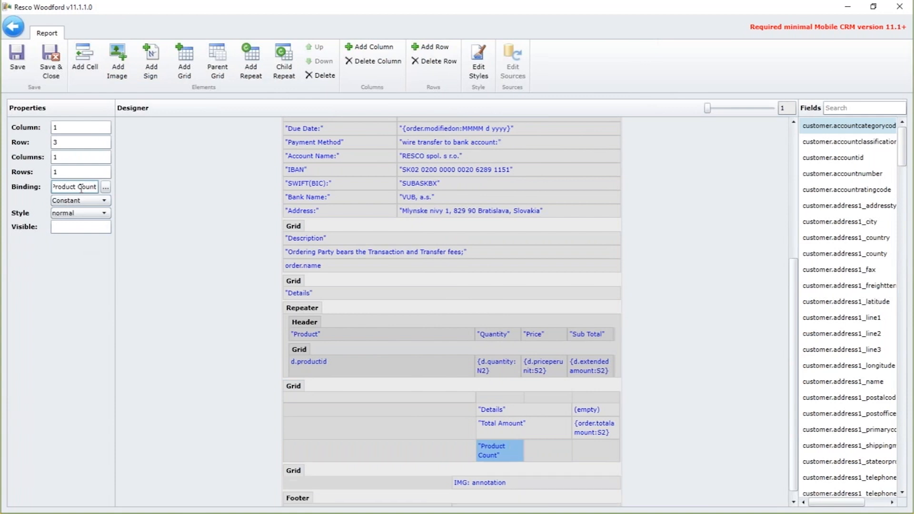
{"action": "left_click", "coordinate": [55, 156]}
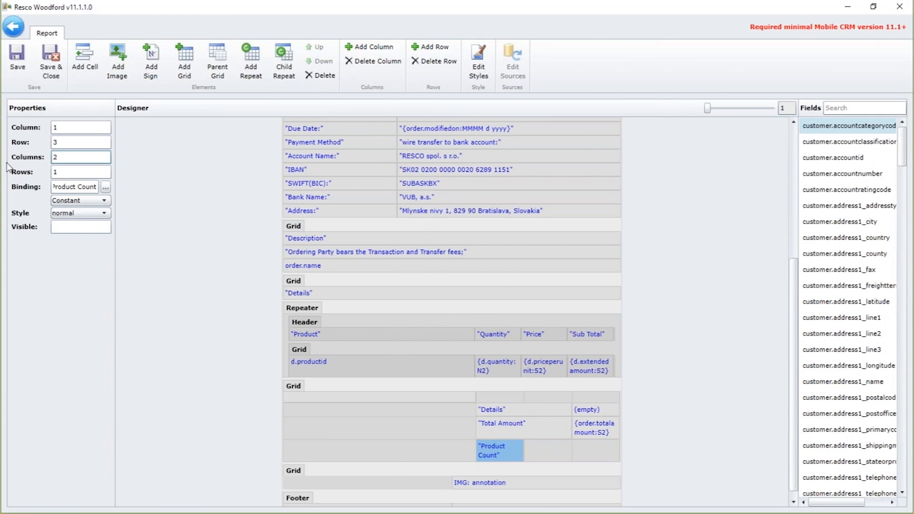
{"action": "type", "text": "2"}
{"action": "key", "text": "Return"}
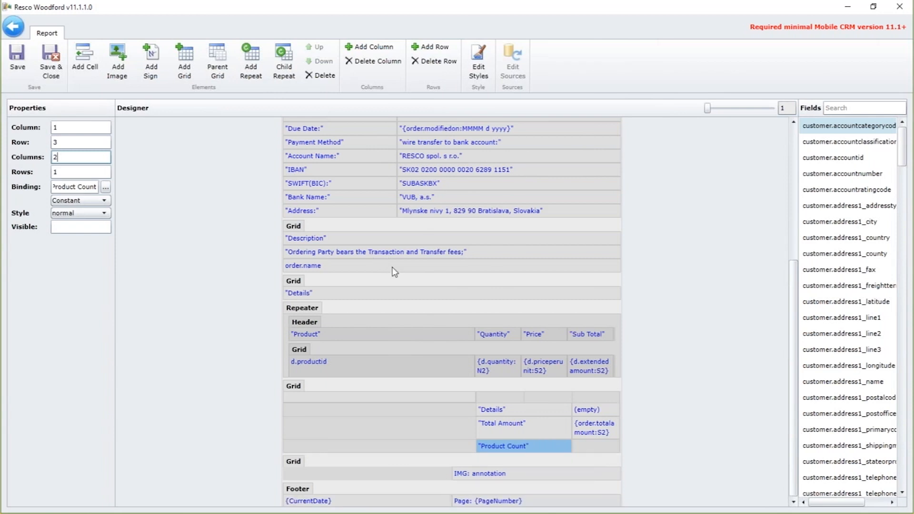
- Insert the ProductCount field into the empty cell beside the Product Count label
{"action": "left_click", "coordinate": [592, 450]}
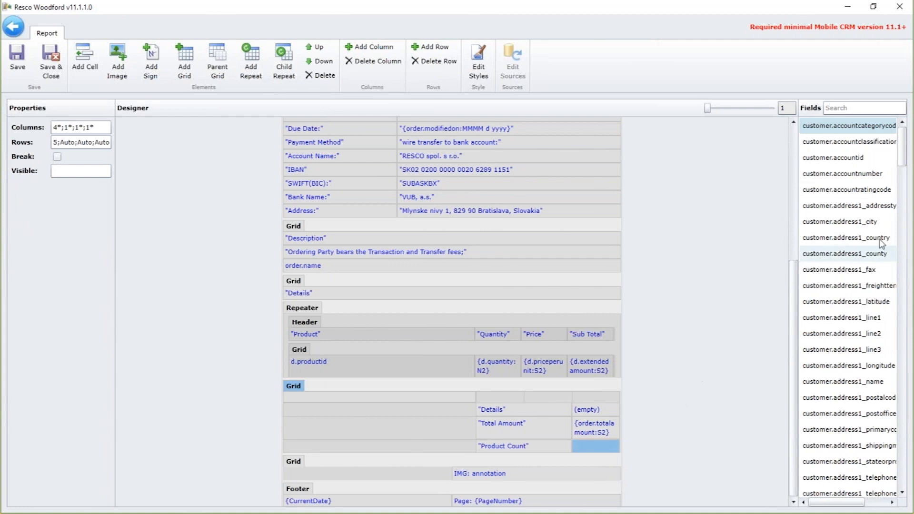
{"action": "left_click_drag", "start_coordinate": [903, 161], "coordinate": [899, 505]}
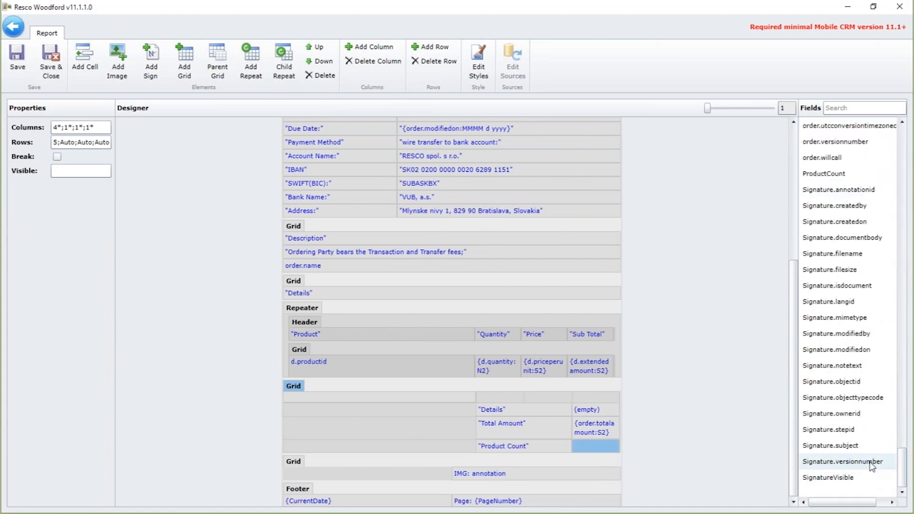
{"action": "left_click_drag", "start_coordinate": [901, 467], "coordinate": [901, 450]}
{"action": "scroll", "coordinate": [838, 334], "scroll_direction": "down", "scroll_amount": 1}
{"action": "double_click", "coordinate": [836, 318]}
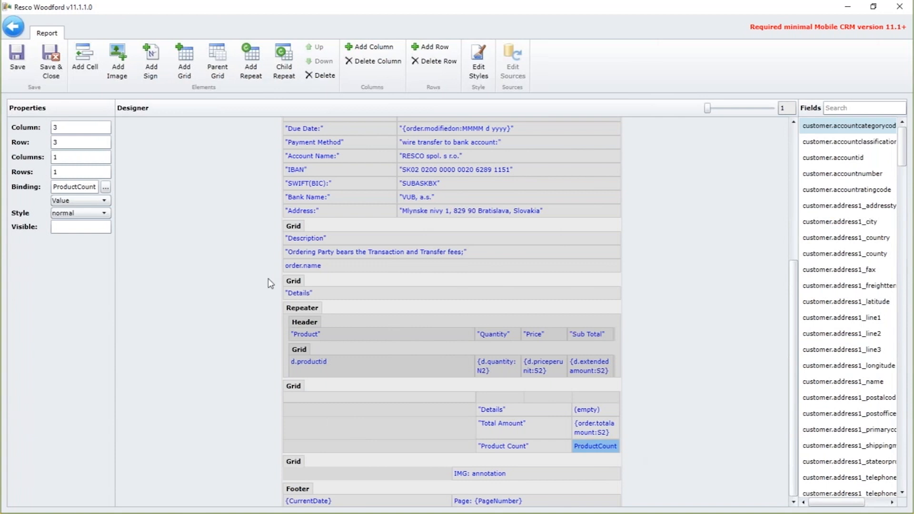
- Open the On Create rules of the report body's variables and add a condition
{"action": "scroll", "coordinate": [268, 276], "scroll_direction": "up", "scroll_amount": 5}
{"action": "left_click", "coordinate": [293, 127]}
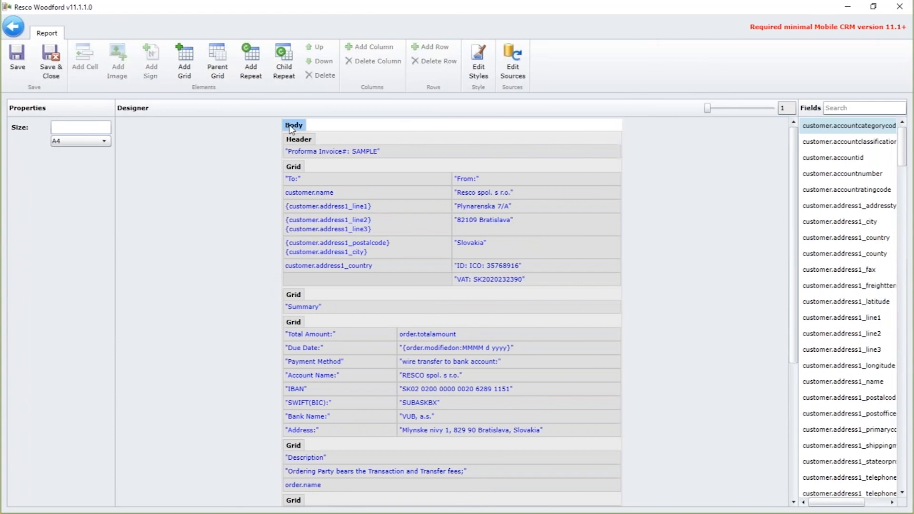
{"action": "left_click", "coordinate": [511, 65]}
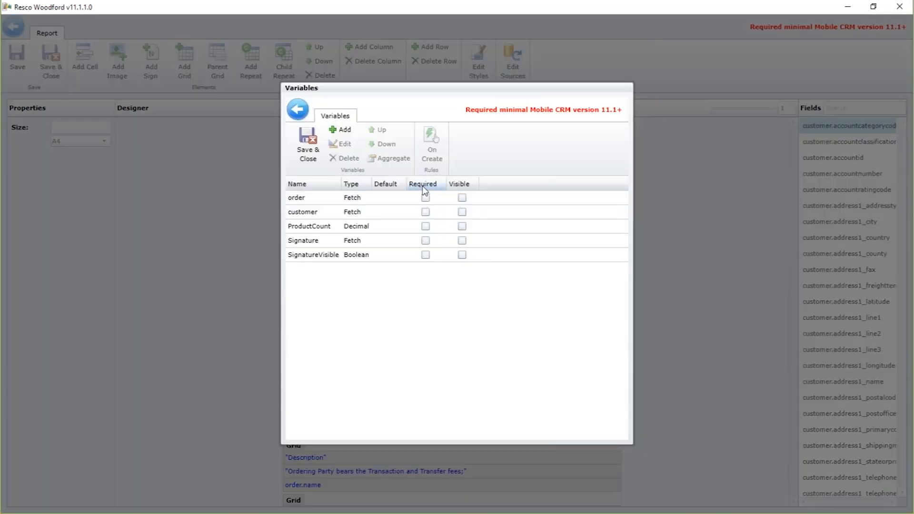
{"action": "left_click", "coordinate": [349, 257]}
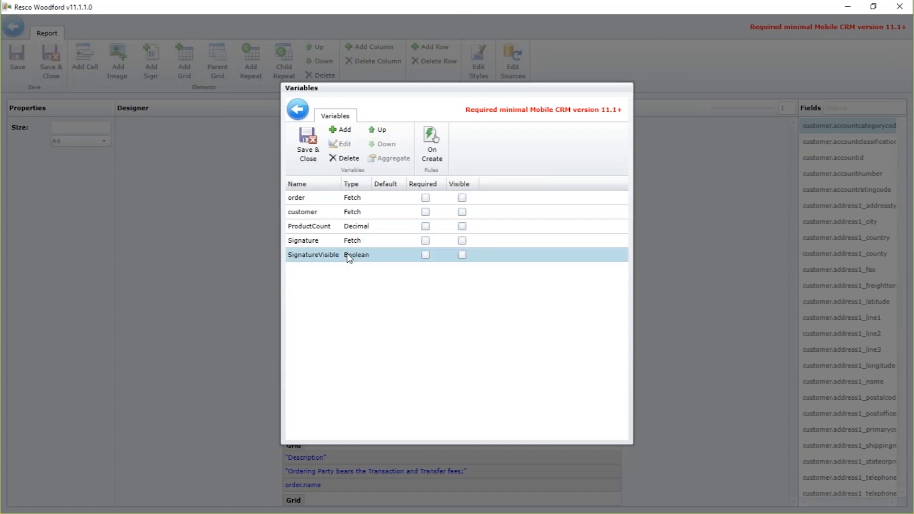
{"action": "left_click", "coordinate": [428, 160]}
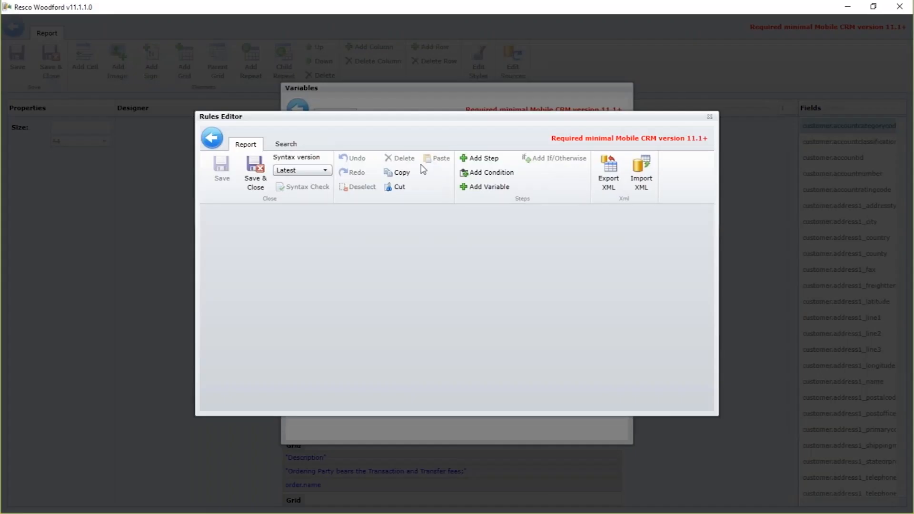
{"action": "left_click", "coordinate": [468, 173]}
{"action": "left_click", "coordinate": [254, 245]}
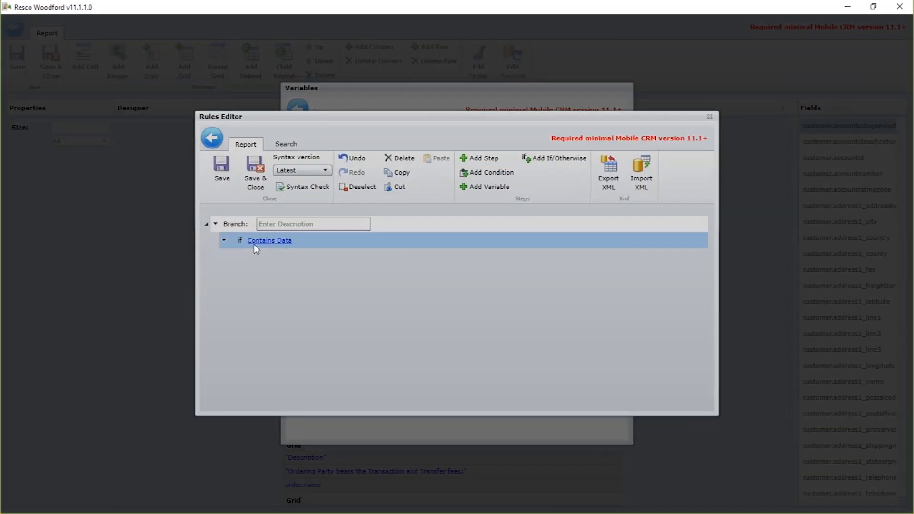
{"action": "left_click", "coordinate": [253, 244]}
{"action": "left_click", "coordinate": [315, 250]}
{"action": "left_click", "coordinate": [320, 288]}
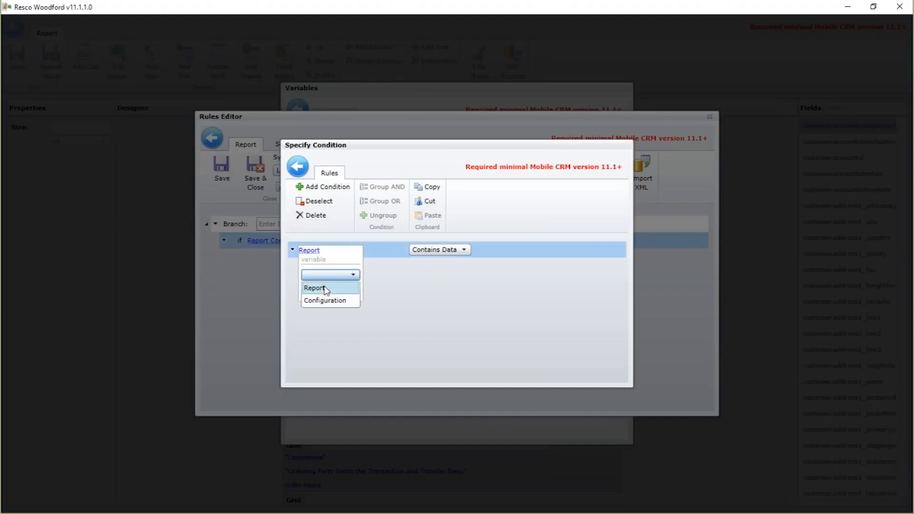
{"action": "left_click", "coordinate": [329, 341]}
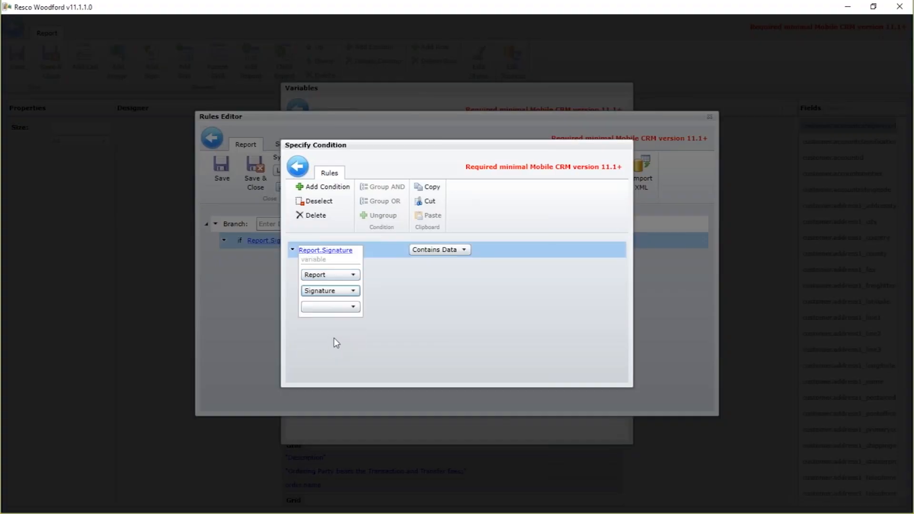
{"action": "left_click", "coordinate": [336, 307]}
{"action": "left_click", "coordinate": [315, 67]}
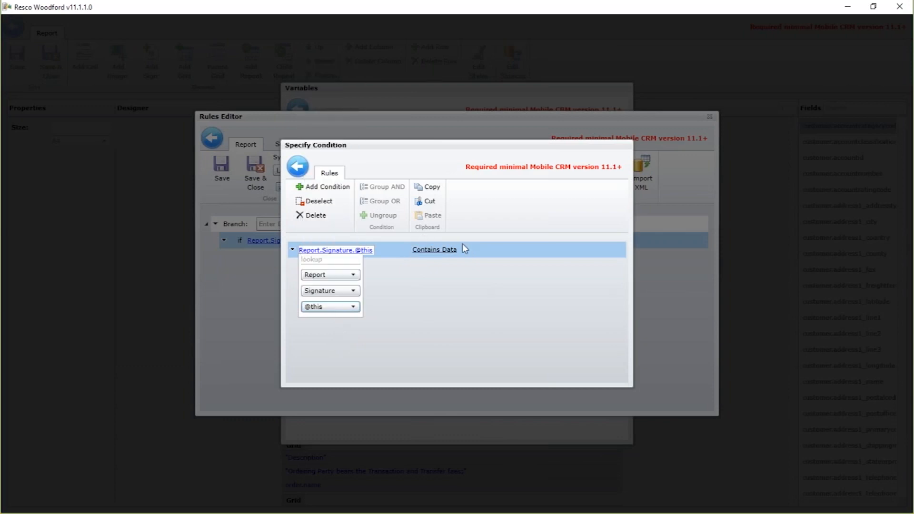
{"action": "left_click", "coordinate": [434, 290]}
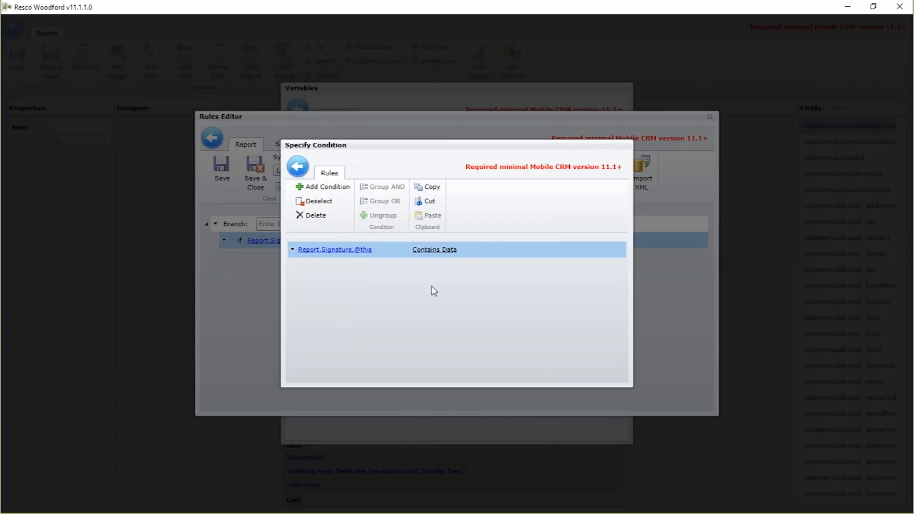
{"action": "left_click", "coordinate": [298, 167]}
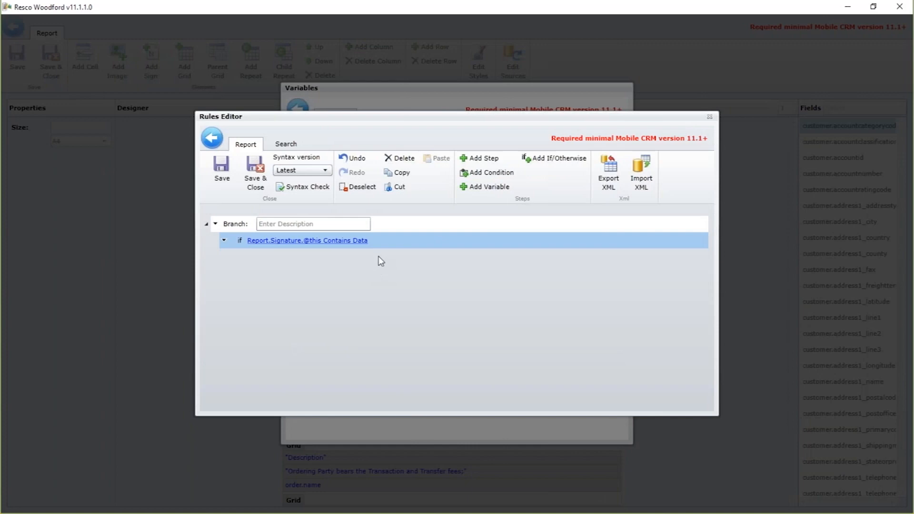
- Add a step under the condition that assigns True to Report.SignatureVisible
{"action": "left_click", "coordinate": [480, 158]}
{"action": "left_click", "coordinate": [312, 261]}
{"action": "left_click", "coordinate": [314, 282]}
{"action": "left_click", "coordinate": [314, 295]}
{"action": "left_click", "coordinate": [315, 299]}
{"action": "left_click", "coordinate": [296, 362]}
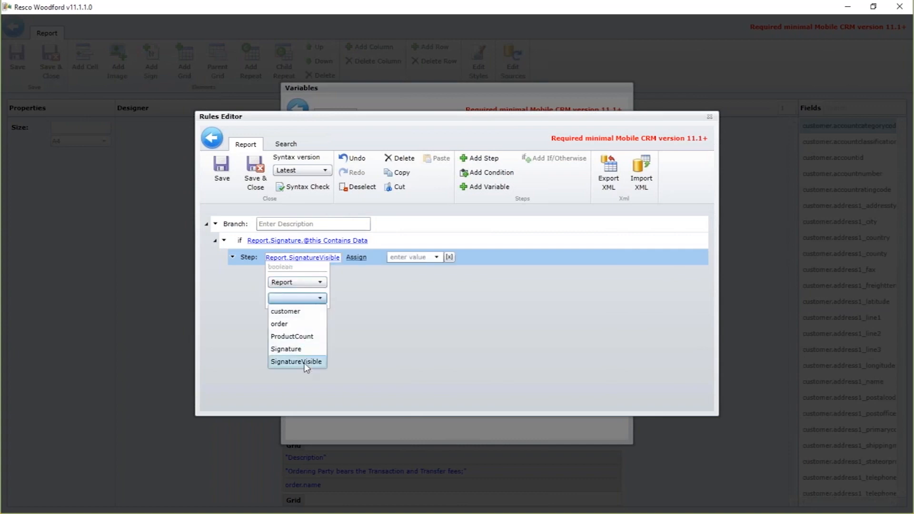
{"action": "left_click", "coordinate": [403, 258]}
{"action": "left_click", "coordinate": [399, 281]}
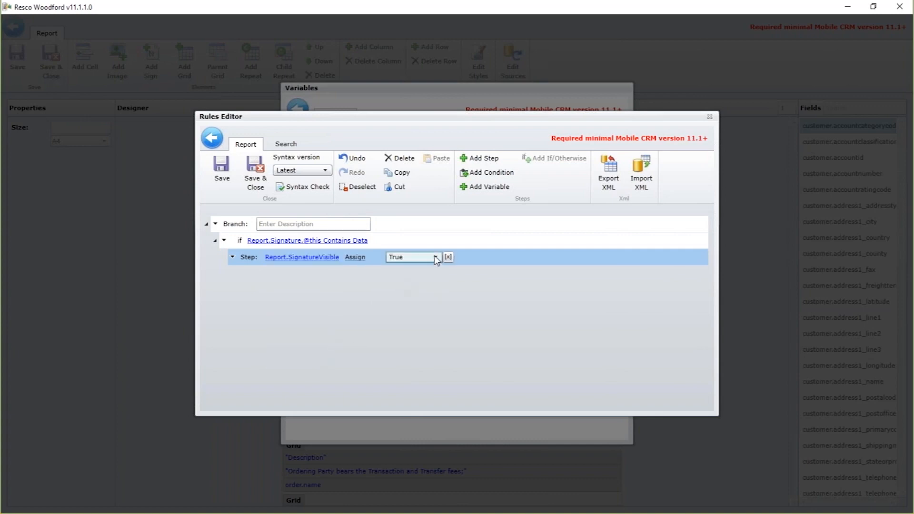
- Add an otherwise branch to the Signature condition
{"action": "left_click", "coordinate": [437, 241]}
{"action": "left_click", "coordinate": [554, 159]}
{"action": "left_click", "coordinate": [397, 272]}
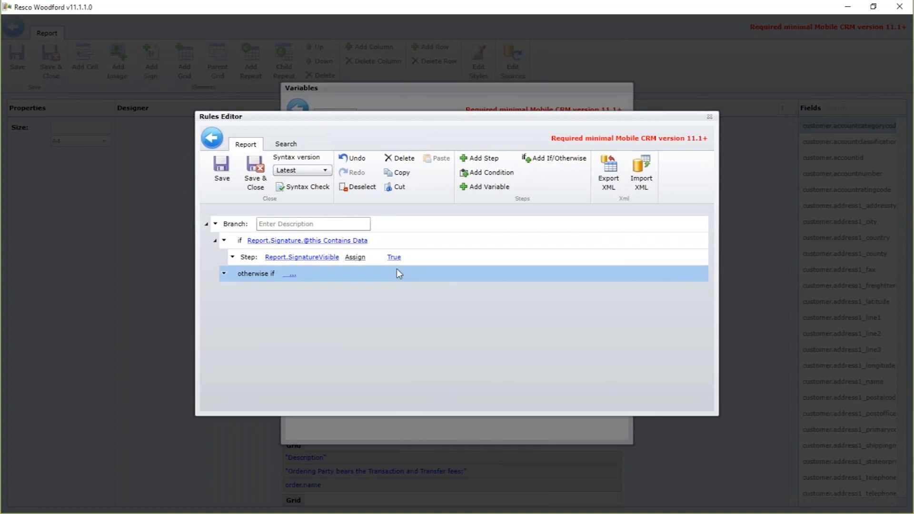
- Add a step in the otherwise branch assigning False to Report.SignatureVisible, and save the rule and the variables
{"action": "left_click", "coordinate": [479, 158]}
{"action": "left_click", "coordinate": [283, 290]}
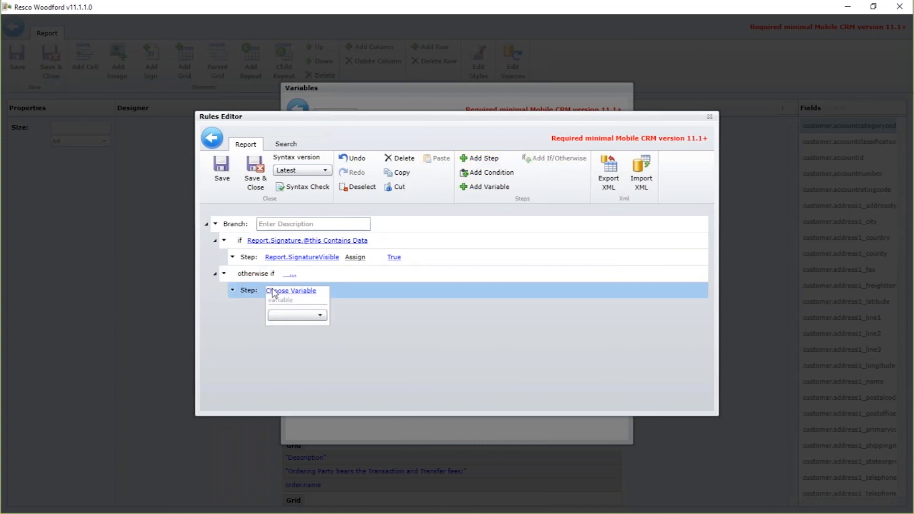
{"action": "left_click", "coordinate": [296, 315]}
{"action": "left_click", "coordinate": [292, 329]}
{"action": "left_click", "coordinate": [295, 331]}
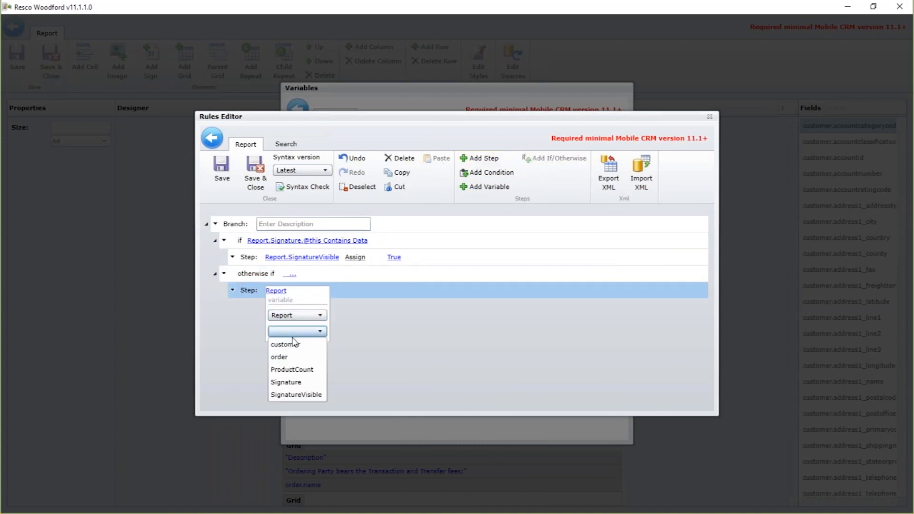
{"action": "left_click", "coordinate": [296, 395]}
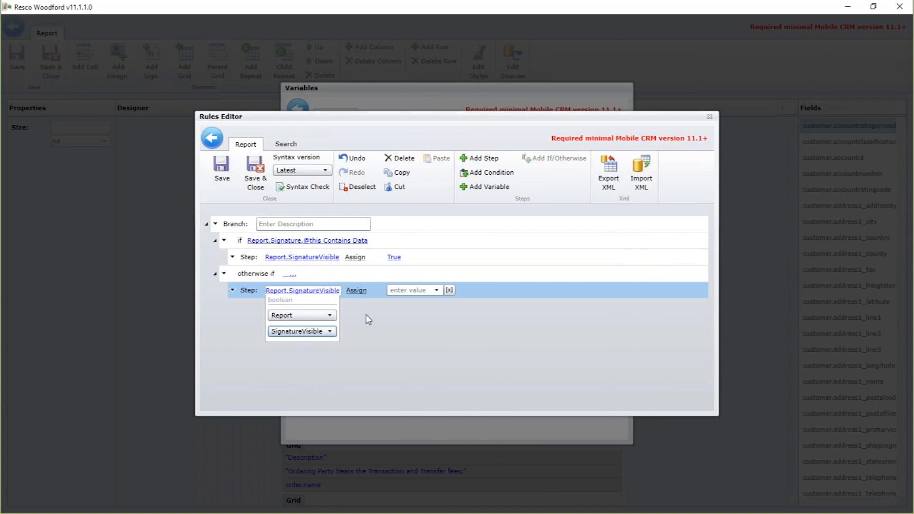
{"action": "left_click", "coordinate": [422, 290]}
{"action": "left_click", "coordinate": [418, 317]}
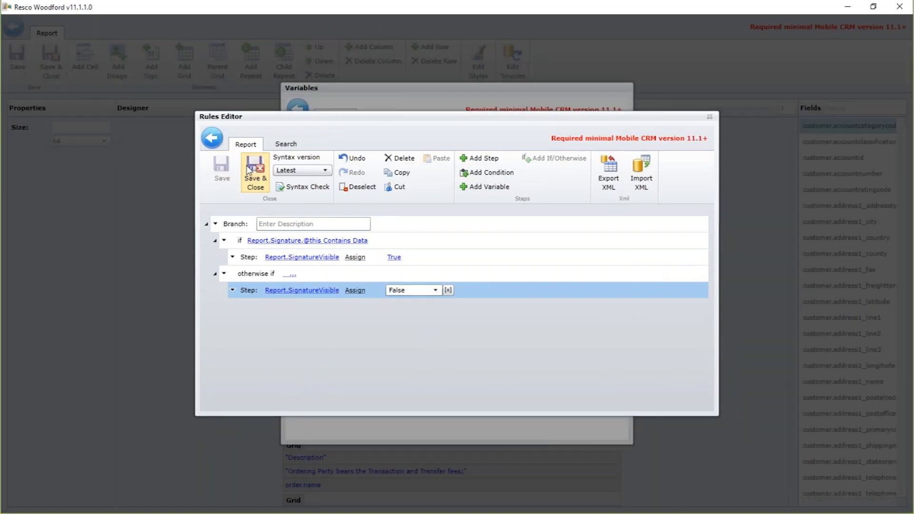
{"action": "left_click", "coordinate": [256, 172]}
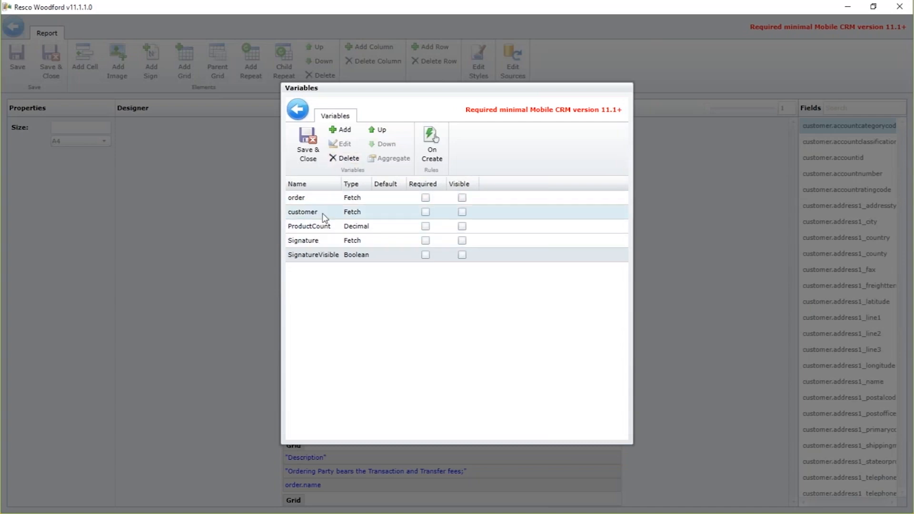
{"action": "left_click", "coordinate": [312, 146]}
- Add a String variable named temporary to the sources of the report's Repeater
{"action": "scroll", "coordinate": [279, 377], "scroll_direction": "down", "scroll_amount": 5}
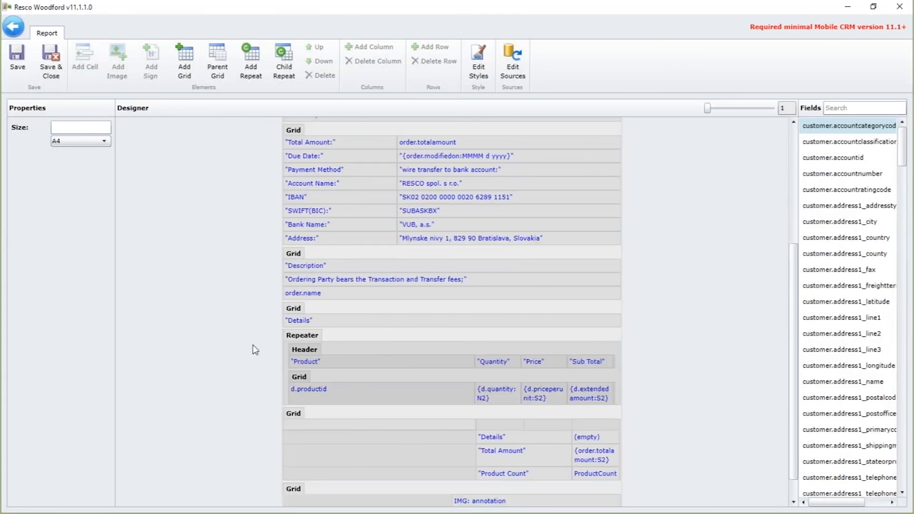
{"action": "left_click", "coordinate": [298, 338]}
{"action": "left_click", "coordinate": [514, 62]}
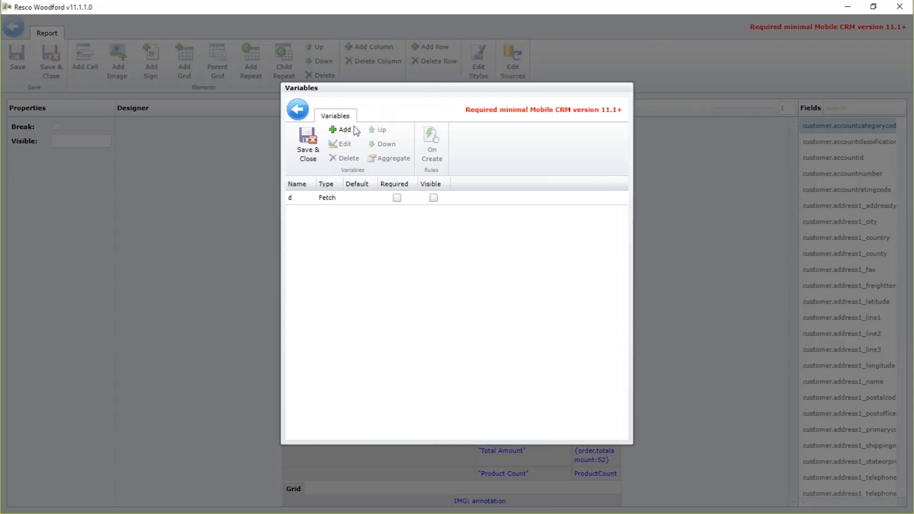
{"action": "left_click", "coordinate": [349, 132]}
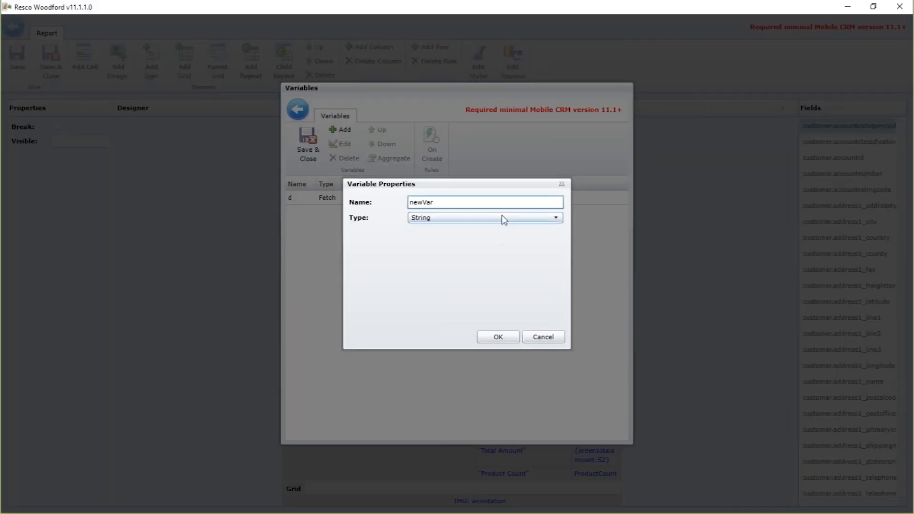
{"action": "left_click_drag", "start_coordinate": [455, 188], "coordinate": [440, 263]}
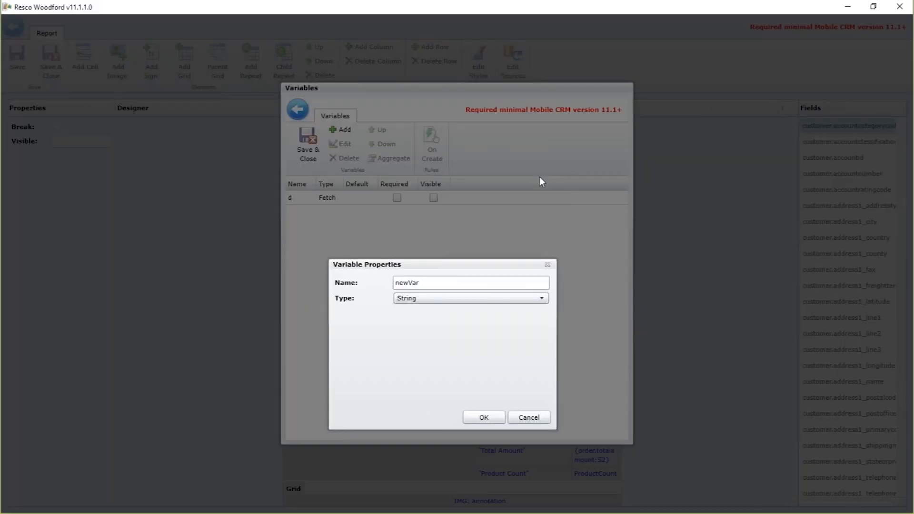
{"action": "double_click", "coordinate": [408, 283]}
{"action": "type", "text": "temporary"}
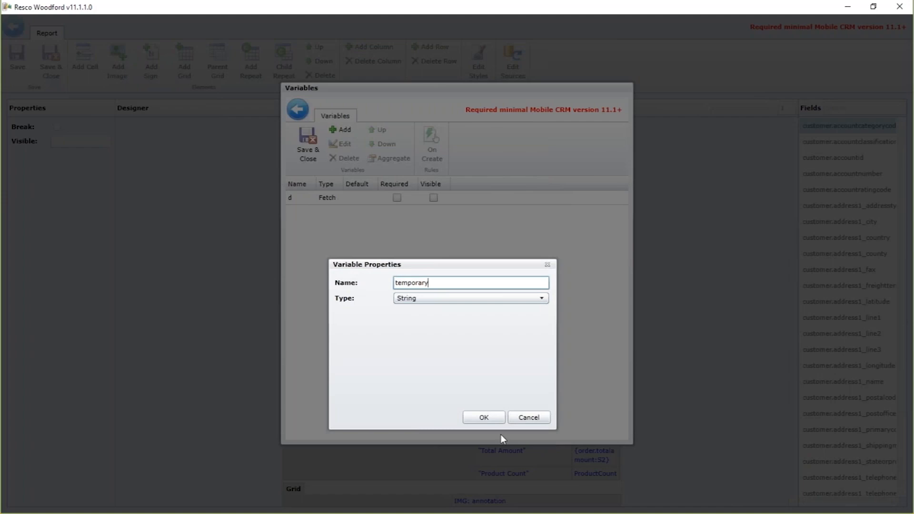
{"action": "left_click", "coordinate": [493, 421]}
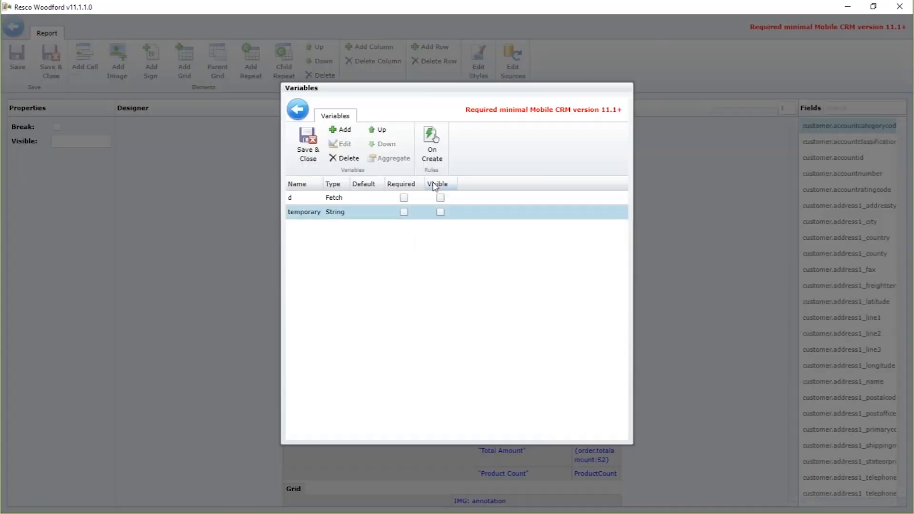
- Add a step targeting Report.ProductCount to the Repeater's On Create rule
{"action": "left_click", "coordinate": [434, 144]}
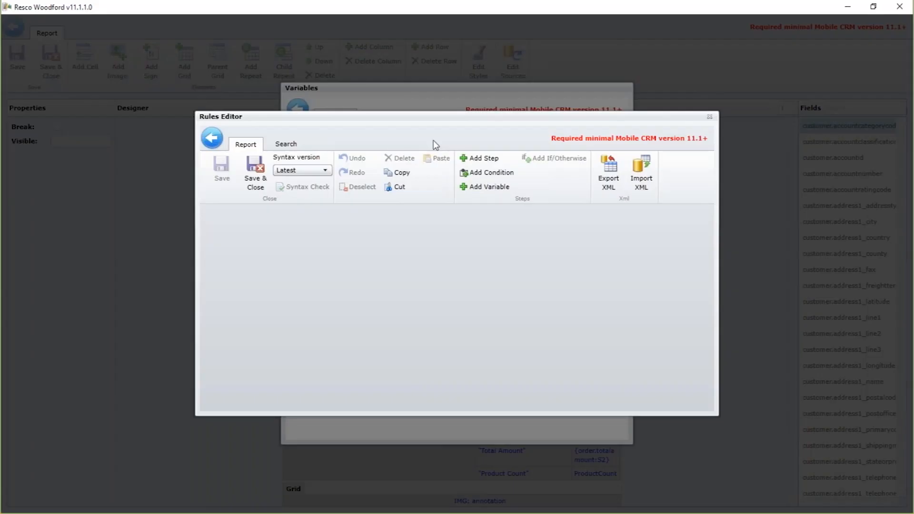
{"action": "left_click", "coordinate": [471, 161]}
{"action": "left_click", "coordinate": [269, 224]}
{"action": "left_click", "coordinate": [281, 249]}
{"action": "left_click", "coordinate": [279, 265]}
{"action": "left_click", "coordinate": [281, 265]}
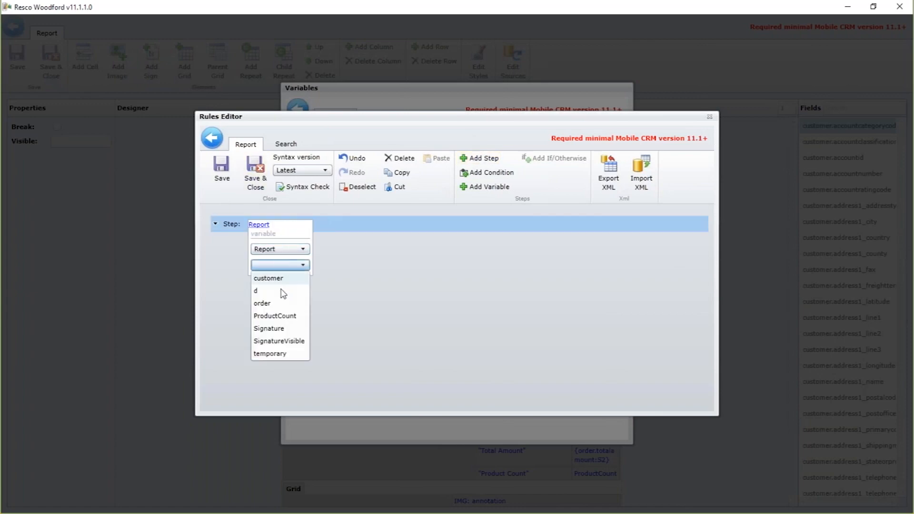
{"action": "left_click", "coordinate": [284, 314]}
- Make the step an Addition of Report.ProductCount and 1, and save the rule and the Repeater's variables
{"action": "left_click", "coordinate": [337, 225]}
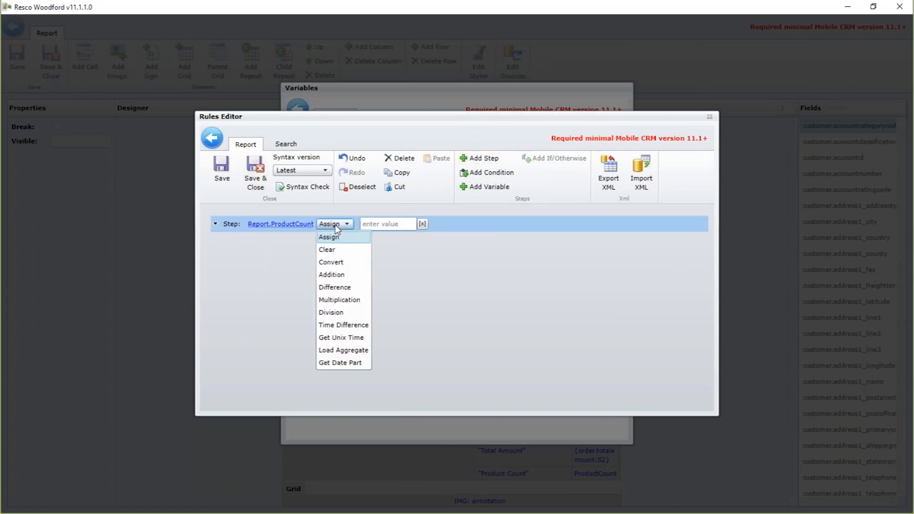
{"action": "left_click", "coordinate": [349, 276]}
{"action": "left_click", "coordinate": [431, 224]}
{"action": "left_click", "coordinate": [390, 224]}
{"action": "left_click", "coordinate": [392, 249]}
{"action": "left_click", "coordinate": [391, 261]}
{"action": "left_click", "coordinate": [393, 264]}
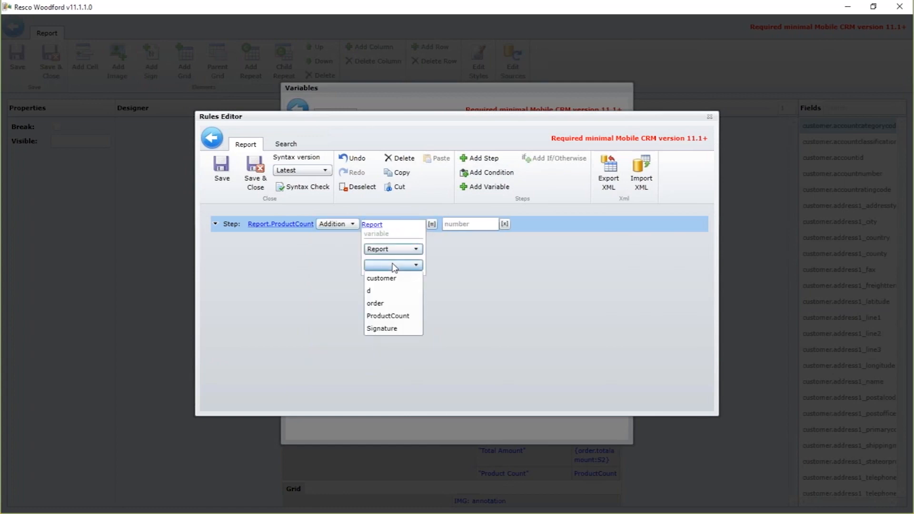
{"action": "left_click", "coordinate": [399, 314]}
{"action": "key", "text": "Tab"}
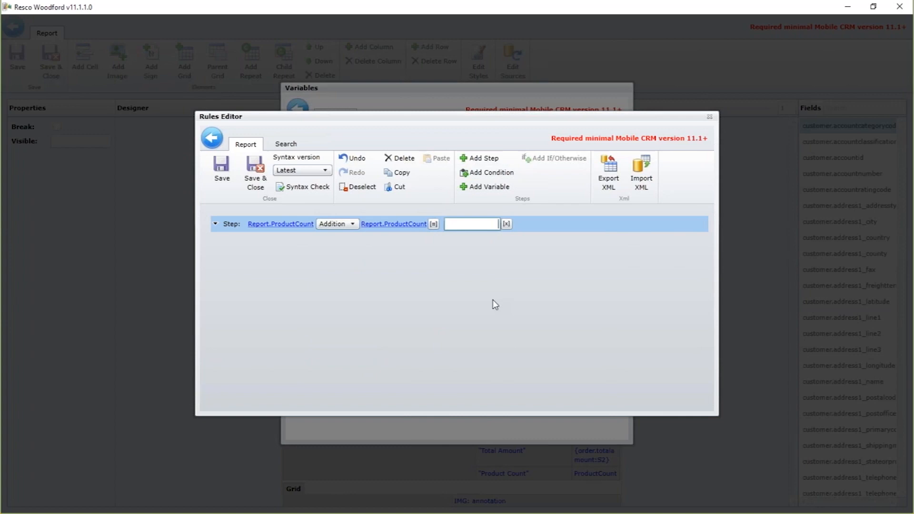
{"action": "type", "text": "1"}
{"action": "left_click", "coordinate": [261, 167]}
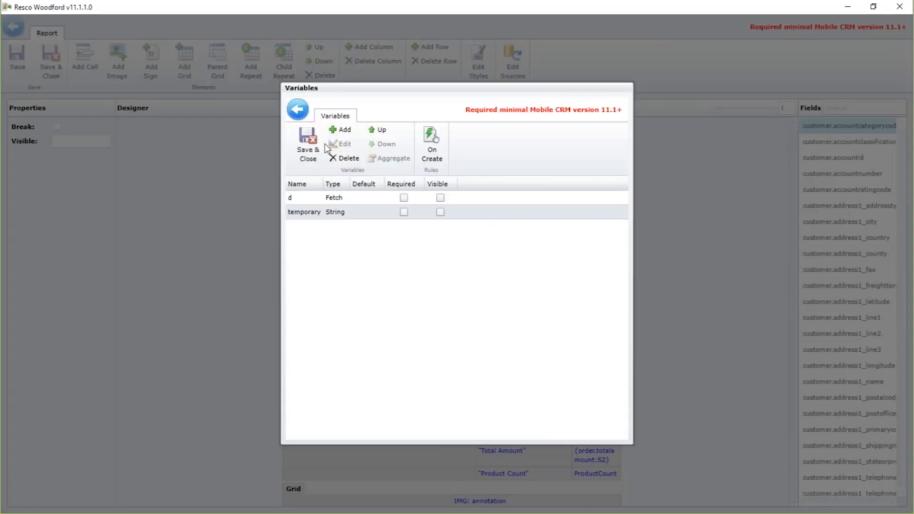
{"action": "left_click", "coordinate": [308, 143]}
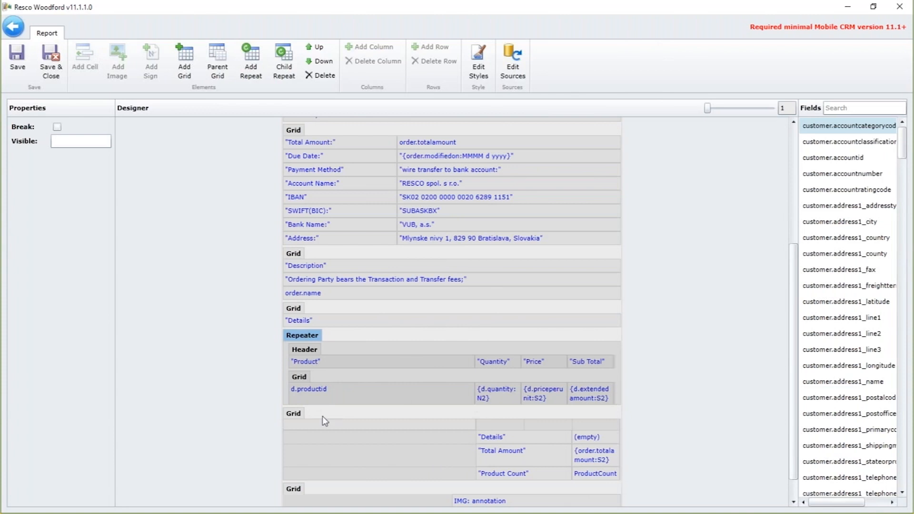
- Review the report layout, then save the report and close its designer
{"action": "scroll", "coordinate": [499, 350], "scroll_direction": "down", "scroll_amount": 1}
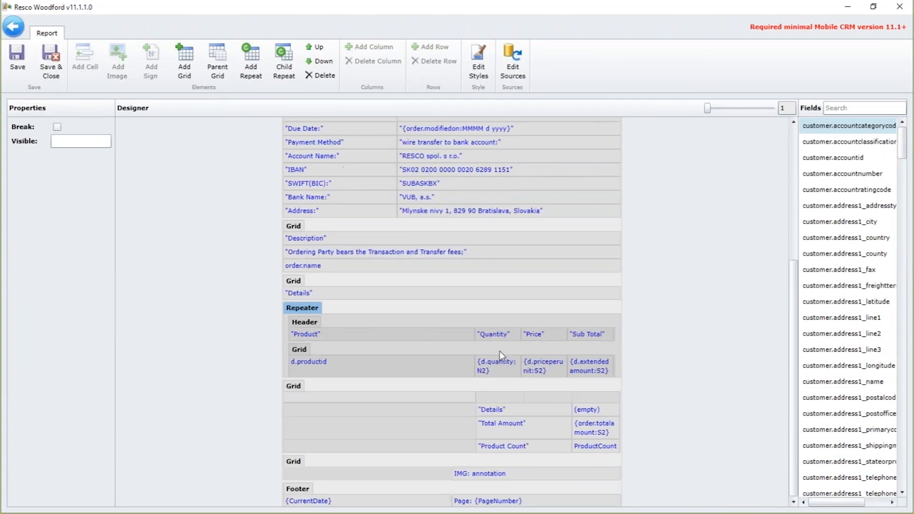
{"action": "scroll", "coordinate": [431, 341], "scroll_direction": "up", "scroll_amount": 6}
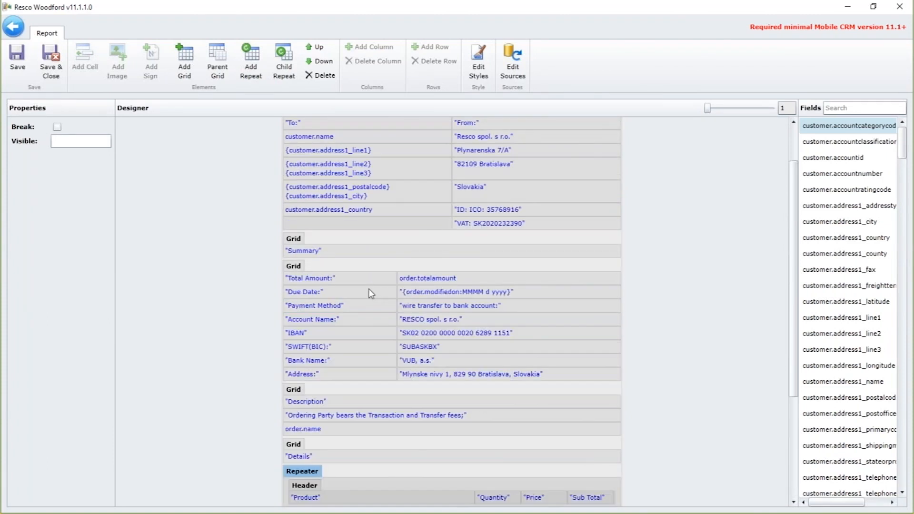
{"action": "scroll", "coordinate": [369, 290], "scroll_direction": "up", "scroll_amount": 2}
{"action": "scroll", "coordinate": [267, 310], "scroll_direction": "down", "scroll_amount": 8}
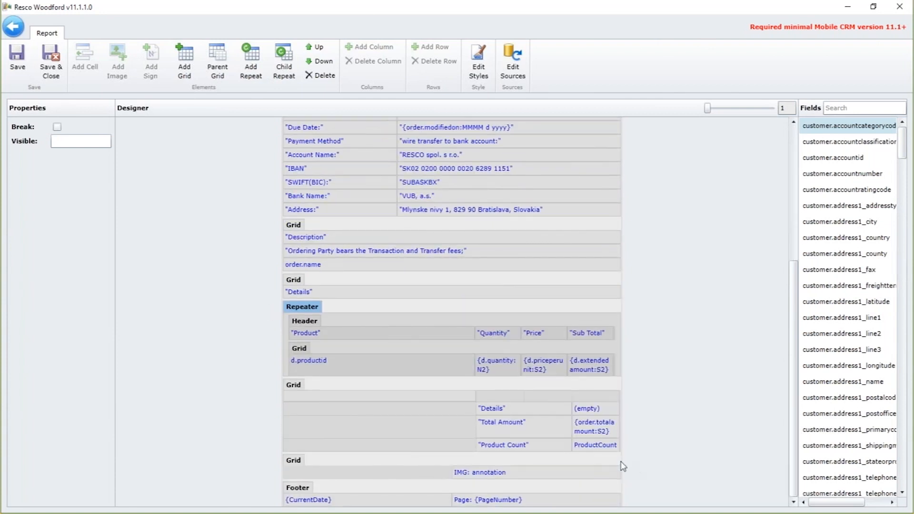
{"action": "left_click", "coordinate": [50, 54]}
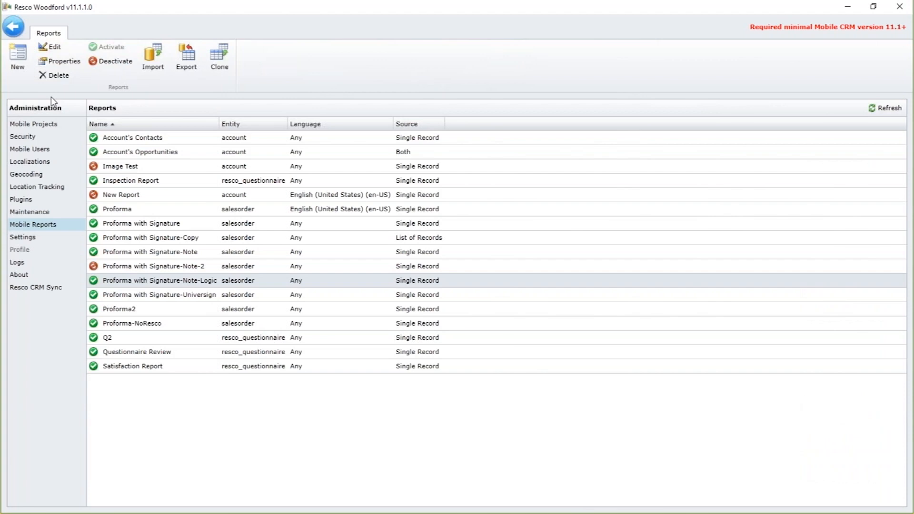
- Switch to MobileCRM, set it to online mode and open the Bike order of Advanced Bike Components
{"action": "key", "text": "alt+Tab"}
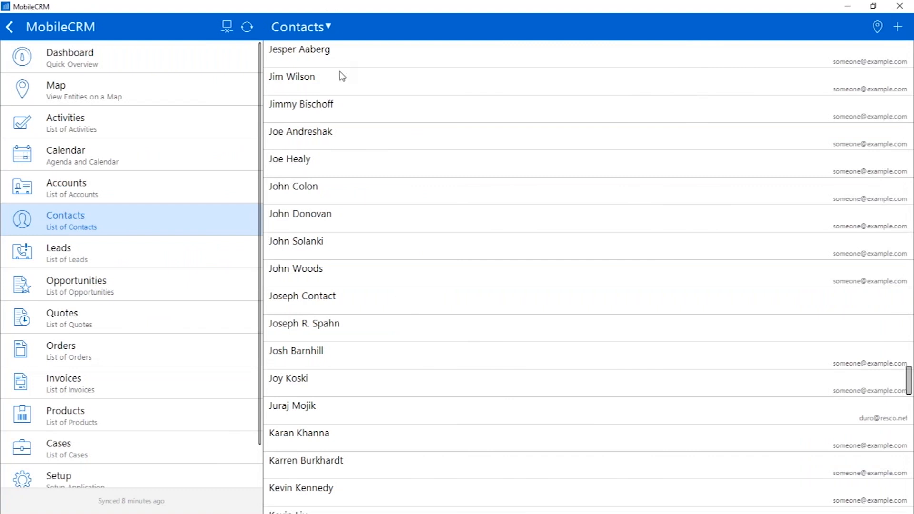
{"action": "left_click", "coordinate": [227, 27]}
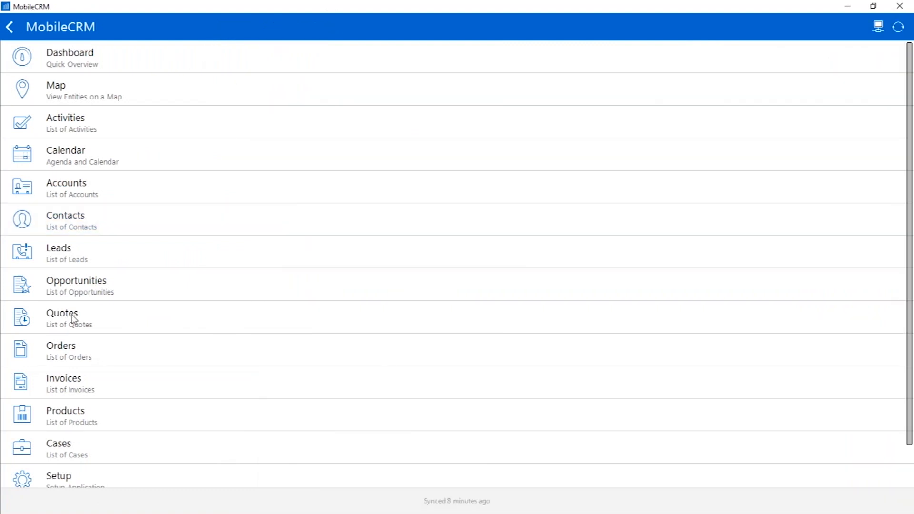
{"action": "left_click", "coordinate": [103, 348]}
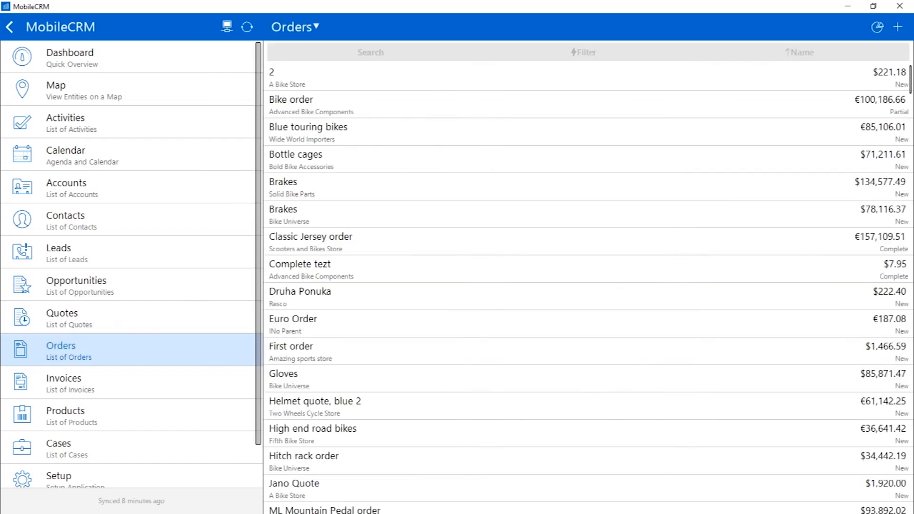
{"action": "left_click", "coordinate": [445, 114]}
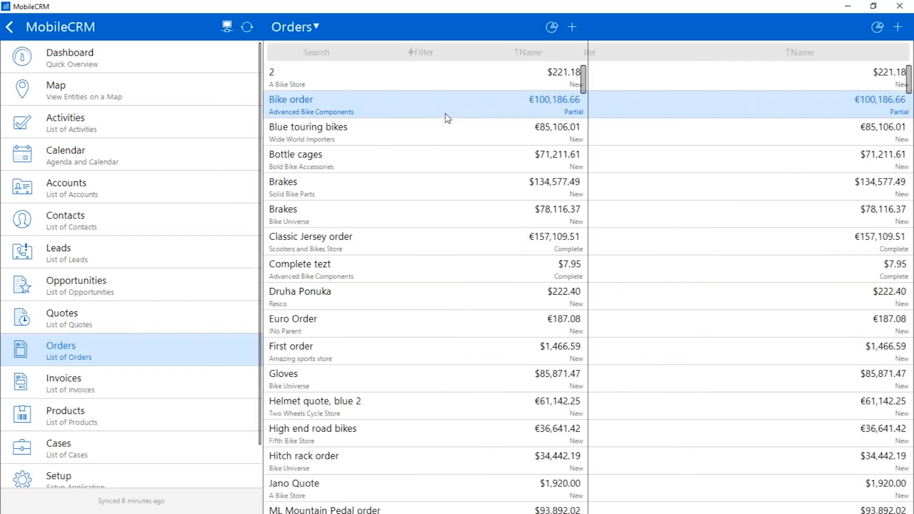
- Run the Proforma with Signature-Note-Logic mobile report on the Bike order in Pdf format
{"action": "left_click", "coordinate": [898, 29]}
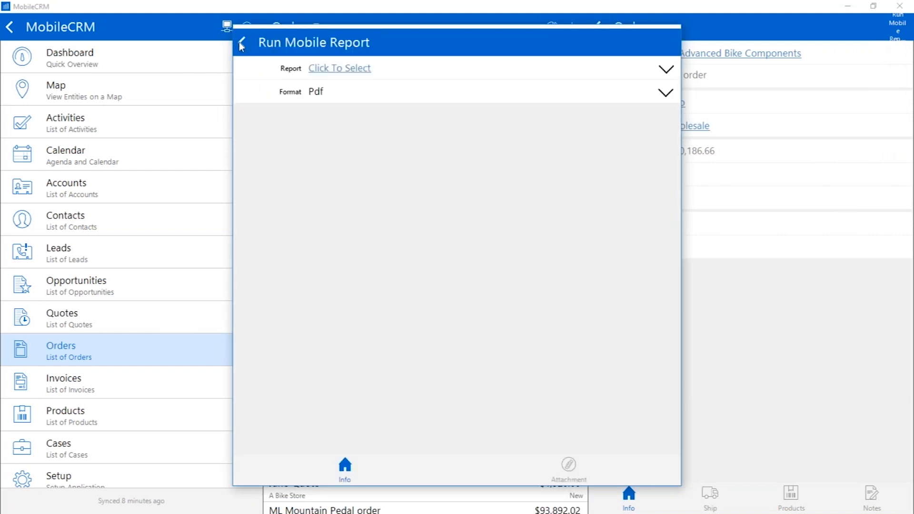
{"action": "left_click", "coordinate": [240, 42]}
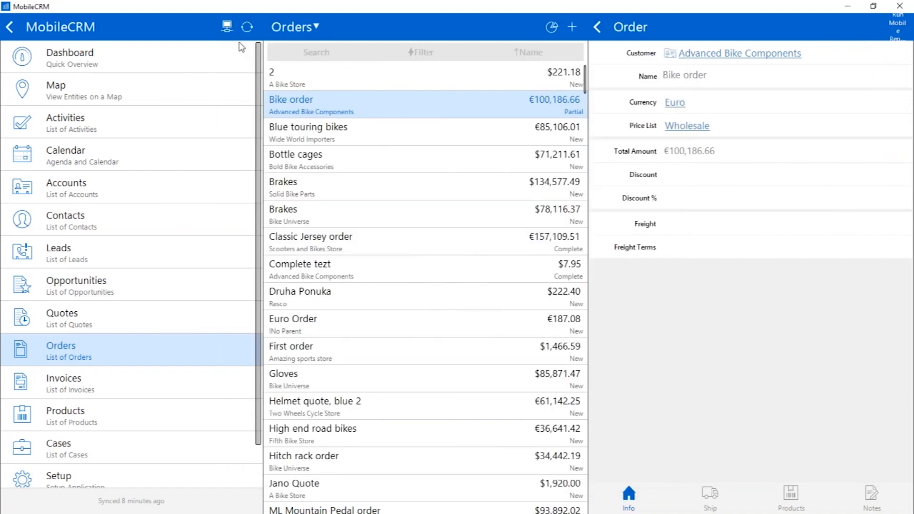
{"action": "left_click", "coordinate": [886, 38]}
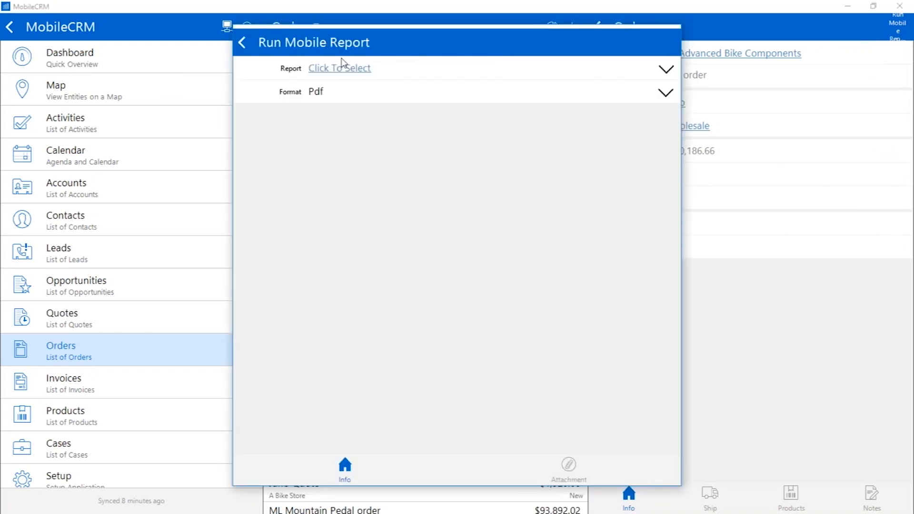
{"action": "left_click", "coordinate": [340, 67]}
{"action": "scroll", "coordinate": [388, 186], "scroll_direction": "down", "scroll_amount": 2}
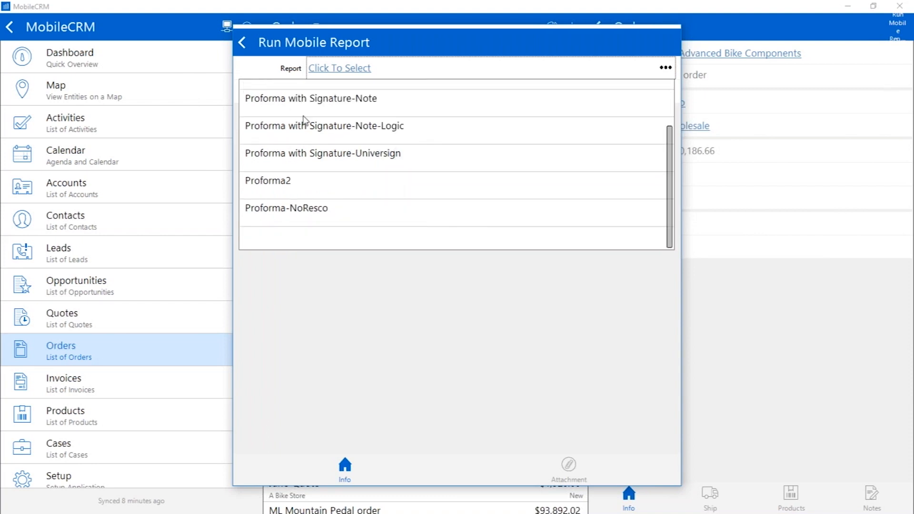
{"action": "scroll", "coordinate": [307, 126], "scroll_direction": "up", "scroll_amount": 1}
{"action": "scroll", "coordinate": [307, 126], "scroll_direction": "up", "scroll_amount": 2}
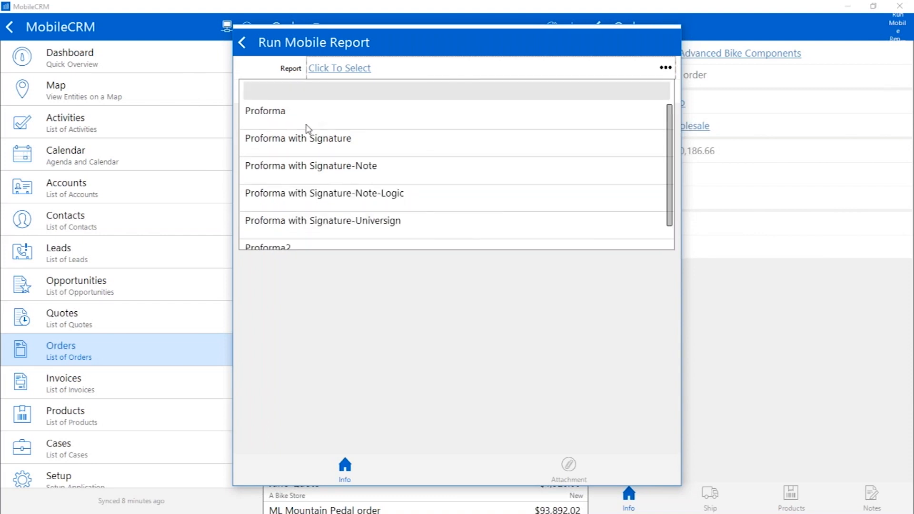
{"action": "left_click", "coordinate": [392, 202]}
{"action": "left_click", "coordinate": [665, 43]}
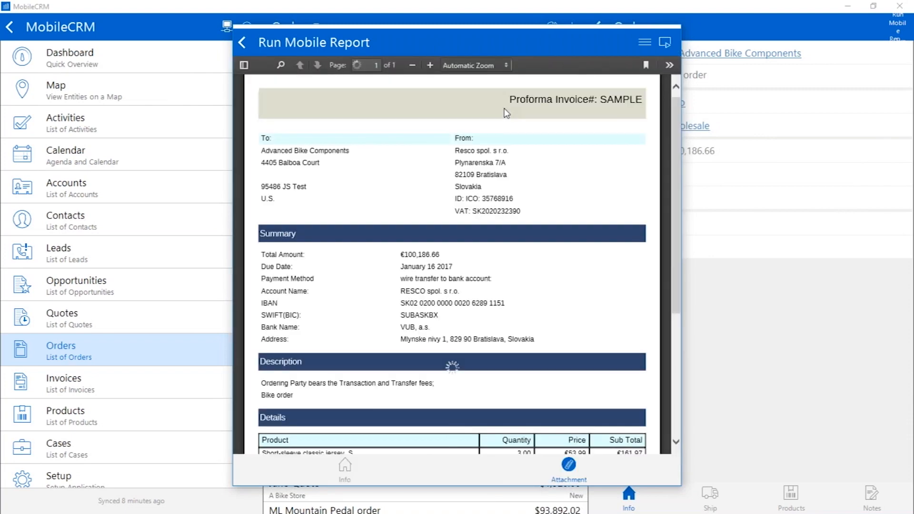
- Examine the product count and the signature area at the end of the generated report, and close it
{"action": "scroll", "coordinate": [506, 138], "scroll_direction": "down", "scroll_amount": 5}
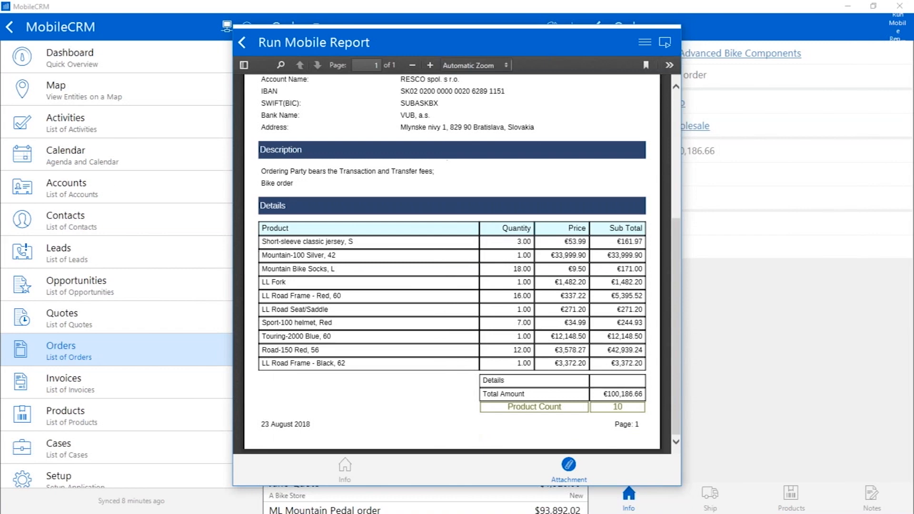
{"action": "left_click_drag", "start_coordinate": [614, 408], "coordinate": [626, 412]}
{"action": "left_click", "coordinate": [433, 390]}
{"action": "left_click", "coordinate": [242, 43]}
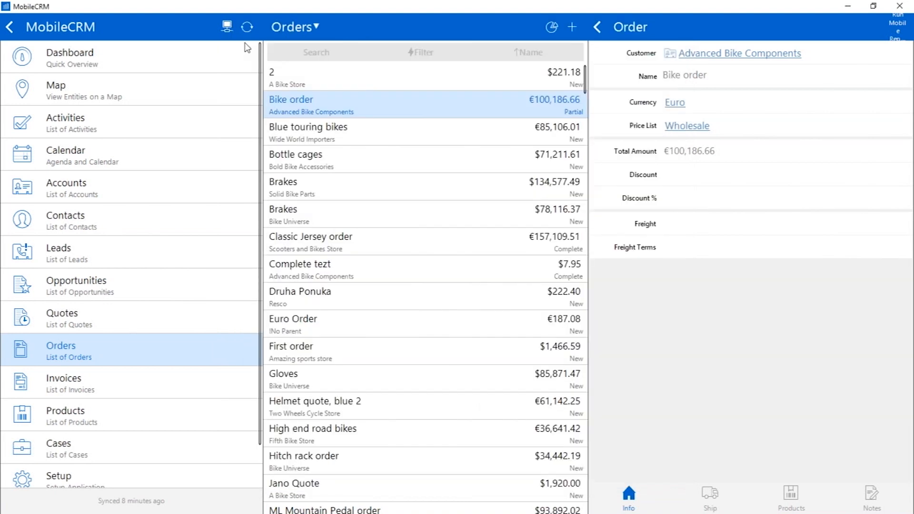
- Check the signature attached to the note of the Solid Bike Parts Brakes order, and return to the order's main details
{"action": "left_click", "coordinate": [377, 191]}
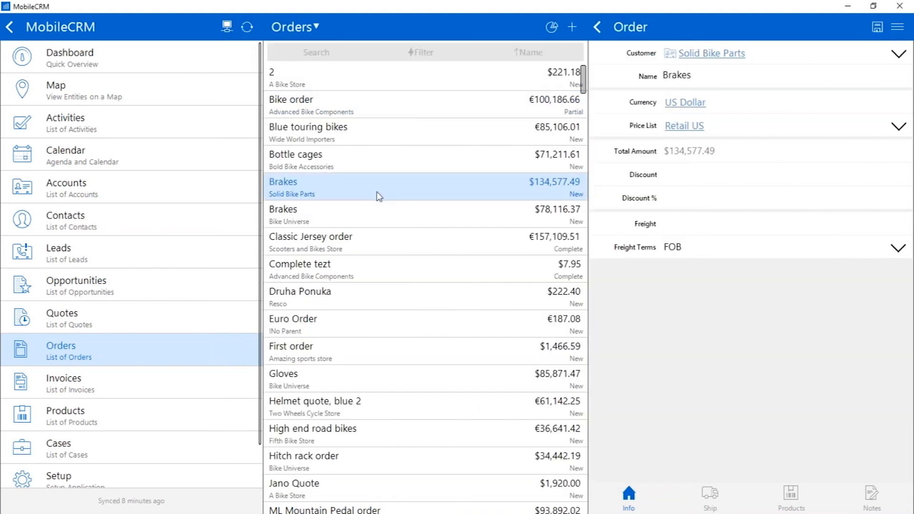
{"action": "left_click", "coordinate": [887, 497]}
{"action": "left_click", "coordinate": [767, 67]}
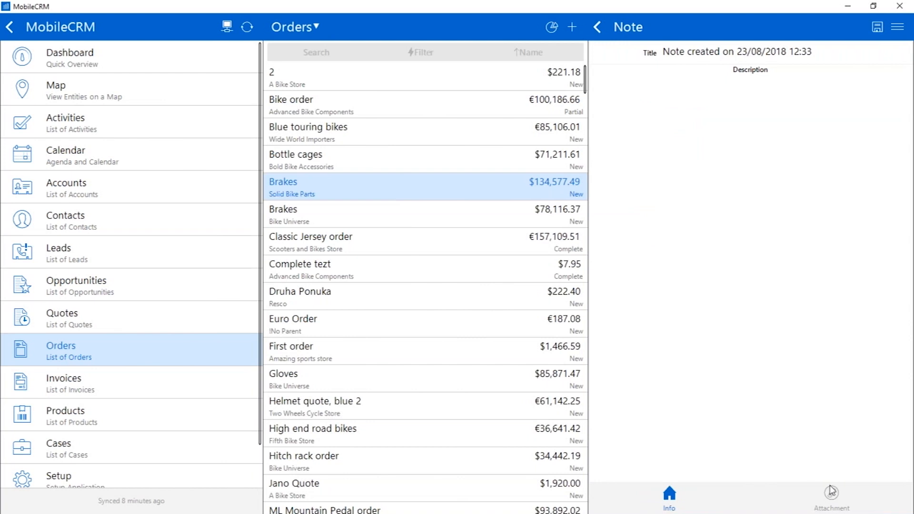
{"action": "left_click", "coordinate": [831, 492]}
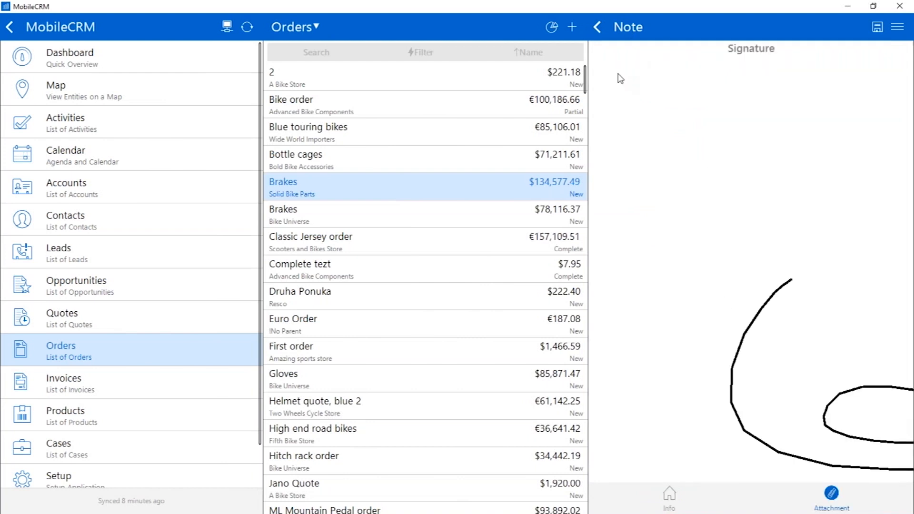
{"action": "left_click", "coordinate": [600, 30]}
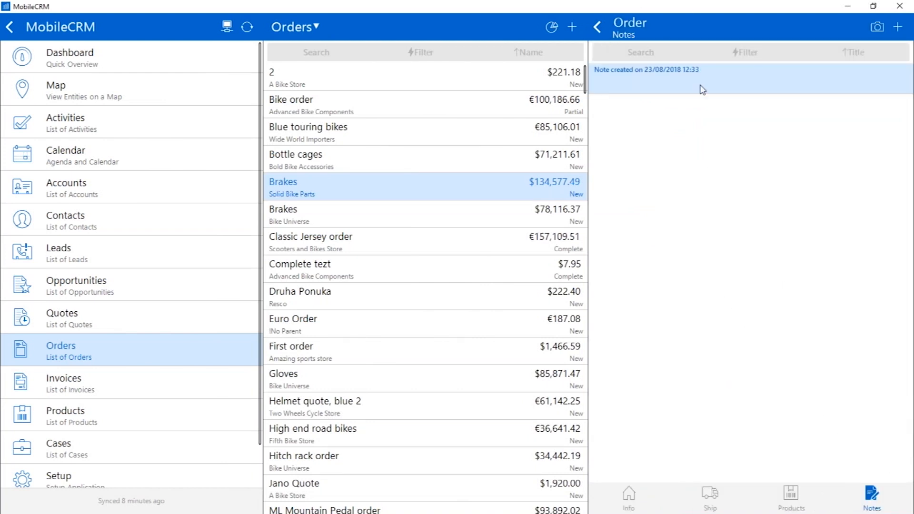
{"action": "left_click", "coordinate": [637, 497]}
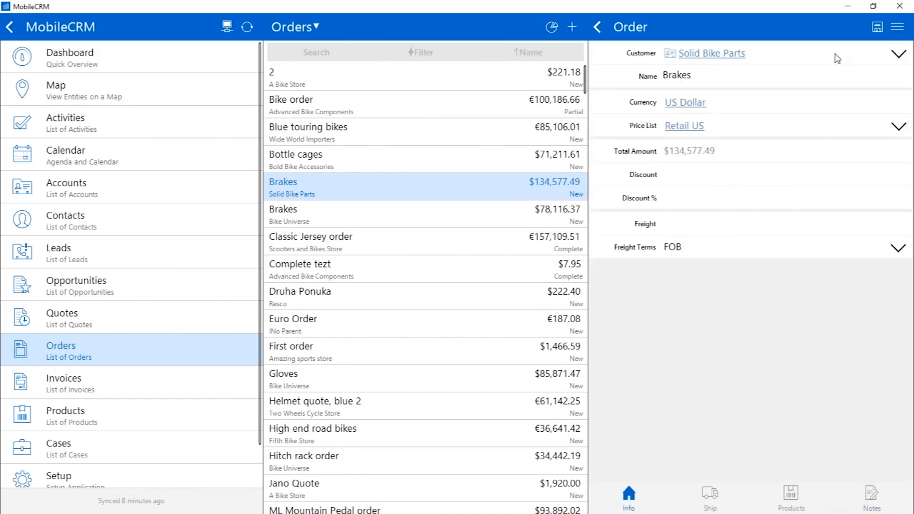
- Run the Proforma with Signature-Note-Logic mobile report on the Solid Bike Parts Brakes order in Pdf format
{"action": "left_click", "coordinate": [896, 29]}
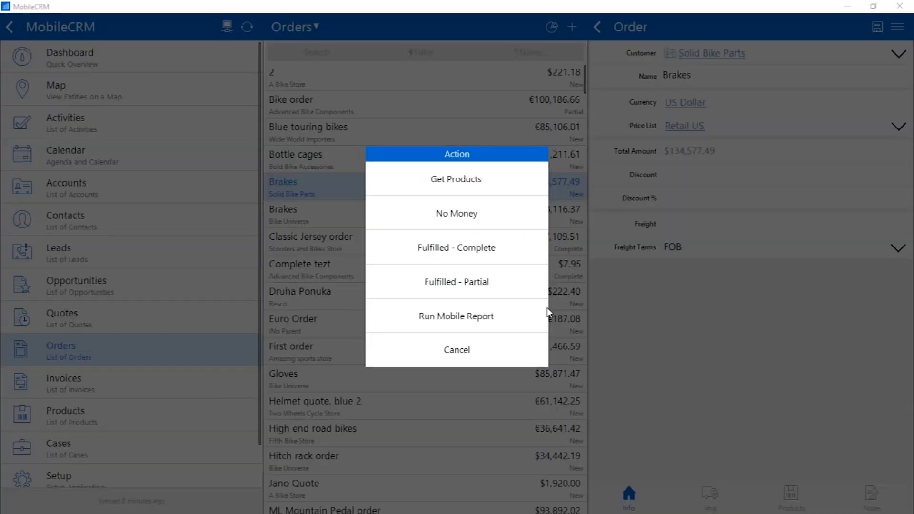
{"action": "left_click", "coordinate": [457, 312]}
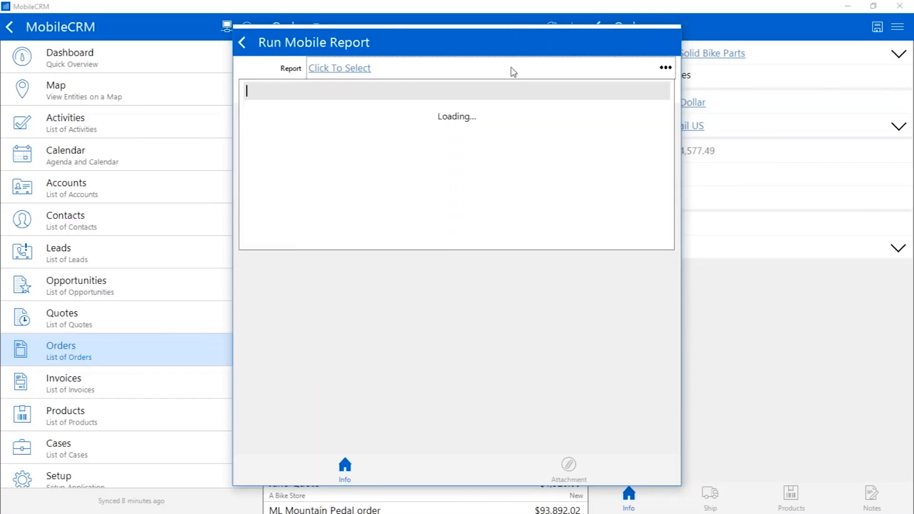
{"action": "scroll", "coordinate": [364, 180], "scroll_direction": "down", "scroll_amount": 2}
{"action": "left_click", "coordinate": [400, 127]}
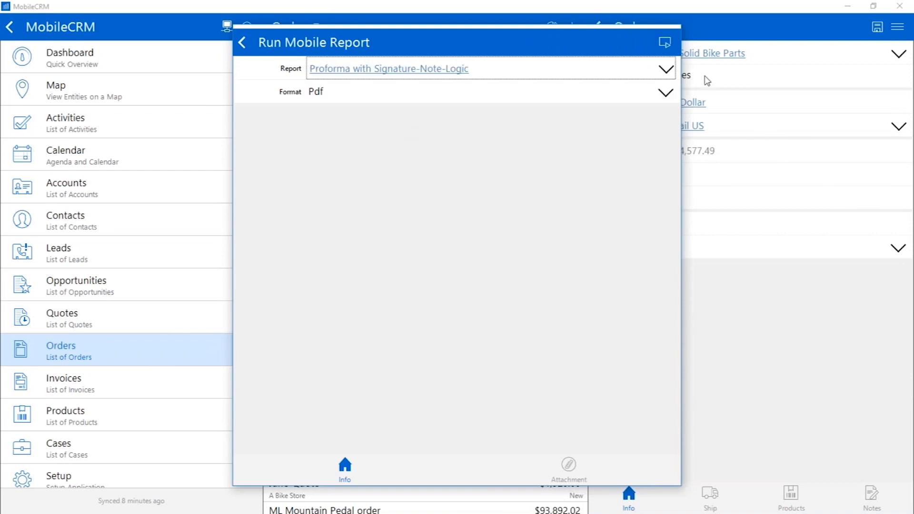
{"action": "left_click", "coordinate": [664, 43]}
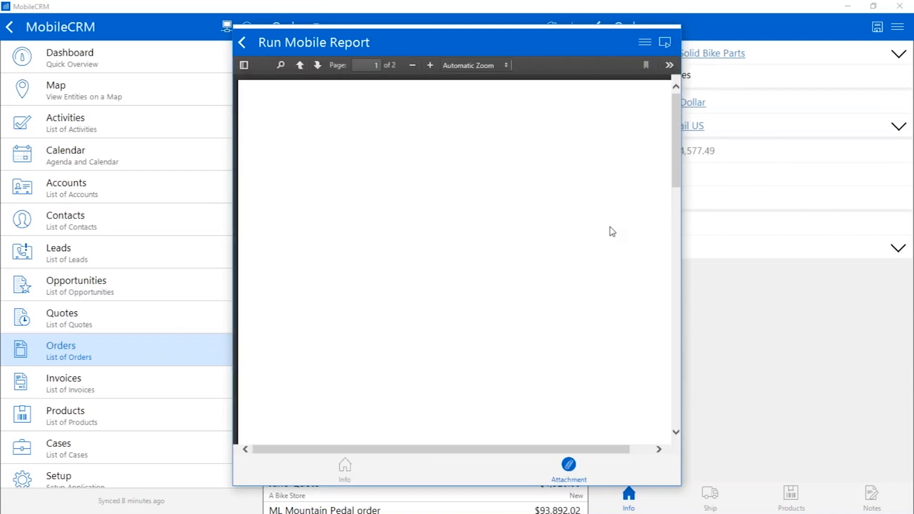
- Examine the product count and signature in the generated Brakes report, and close it to return to Resco Woodford
{"action": "scroll", "coordinate": [501, 170], "scroll_direction": "down", "scroll_amount": 10}
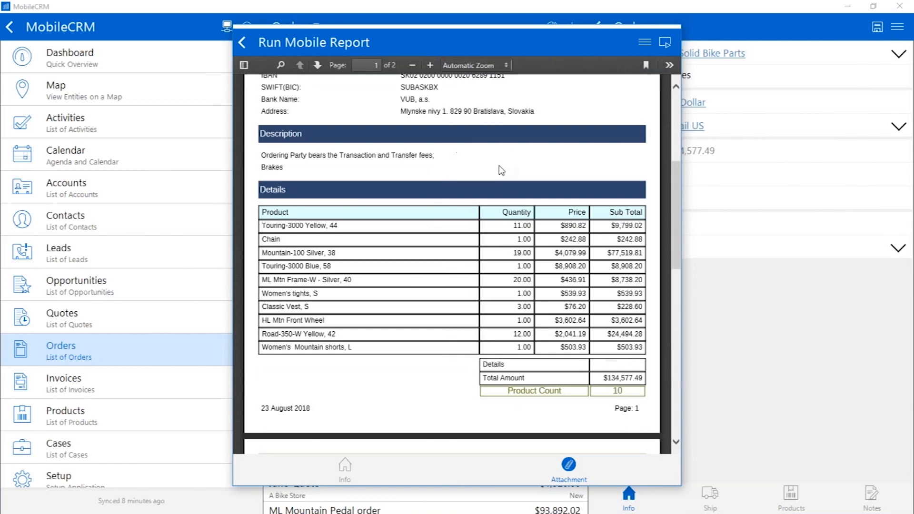
{"action": "scroll", "coordinate": [552, 224], "scroll_direction": "up", "scroll_amount": 2}
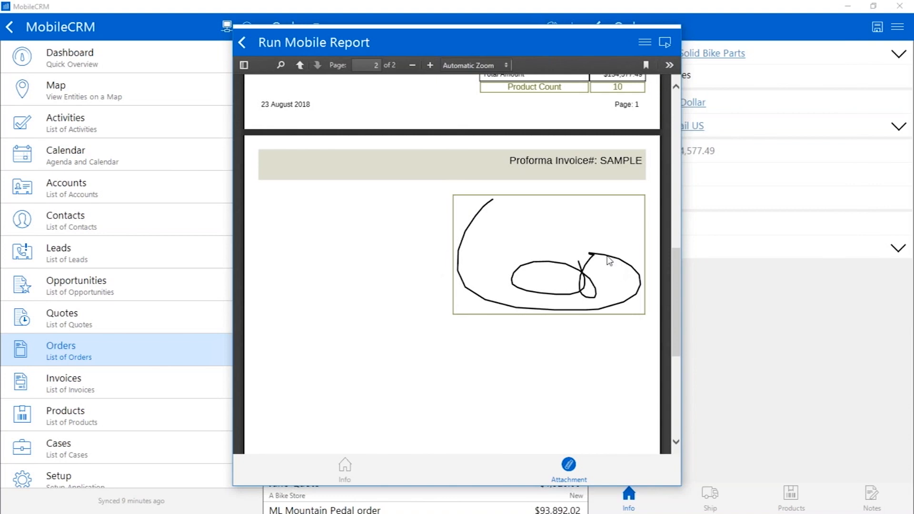
{"action": "scroll", "coordinate": [510, 280], "scroll_direction": "up", "scroll_amount": 1}
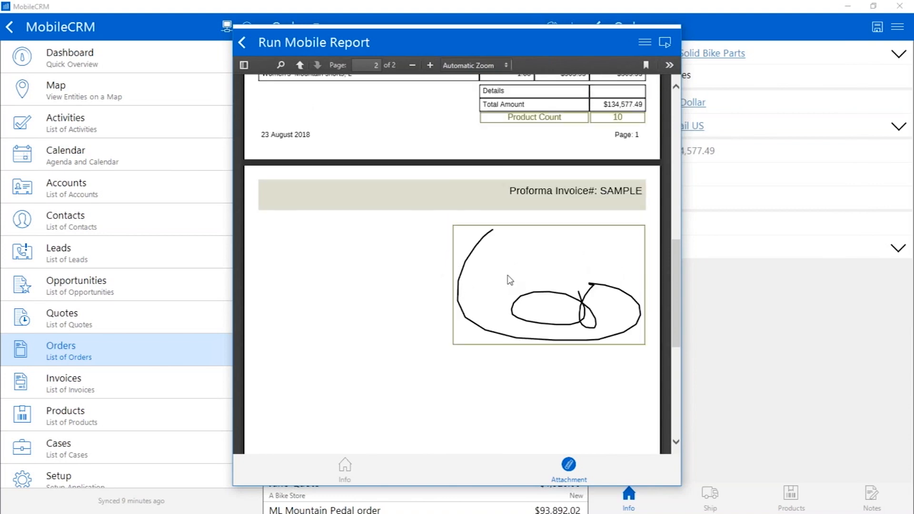
{"action": "scroll", "coordinate": [509, 280], "scroll_direction": "up", "scroll_amount": 2}
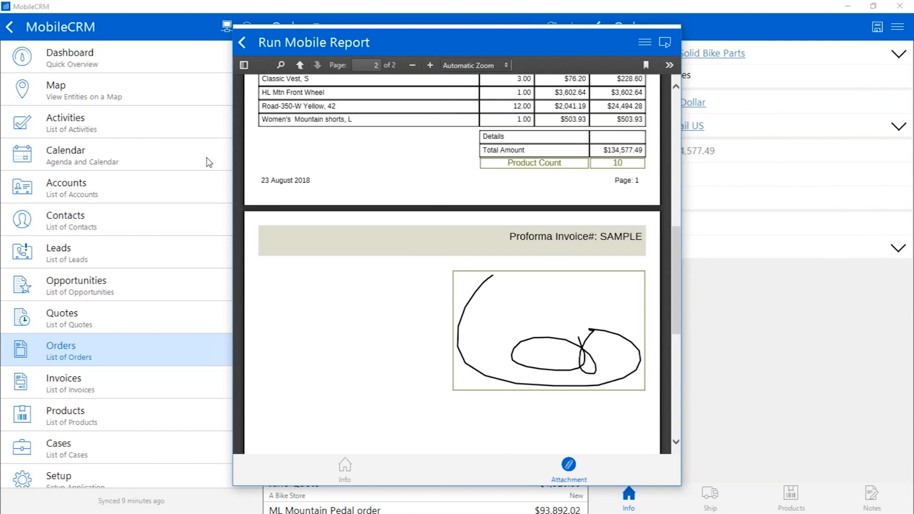
{"action": "left_click", "coordinate": [245, 44]}
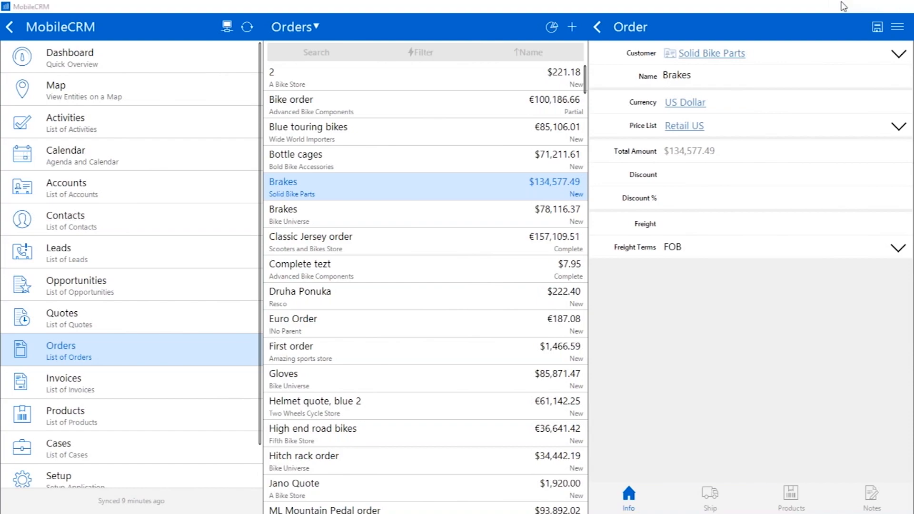
{"action": "left_click", "coordinate": [843, 6]}
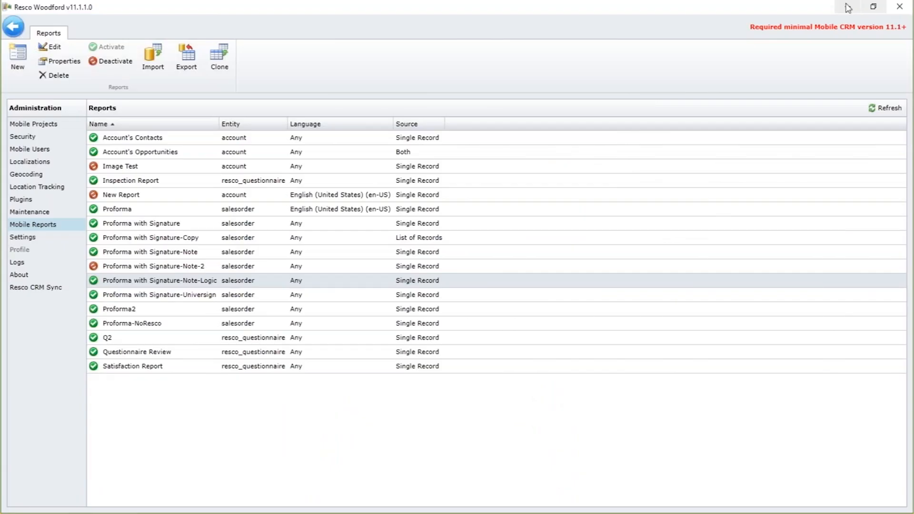
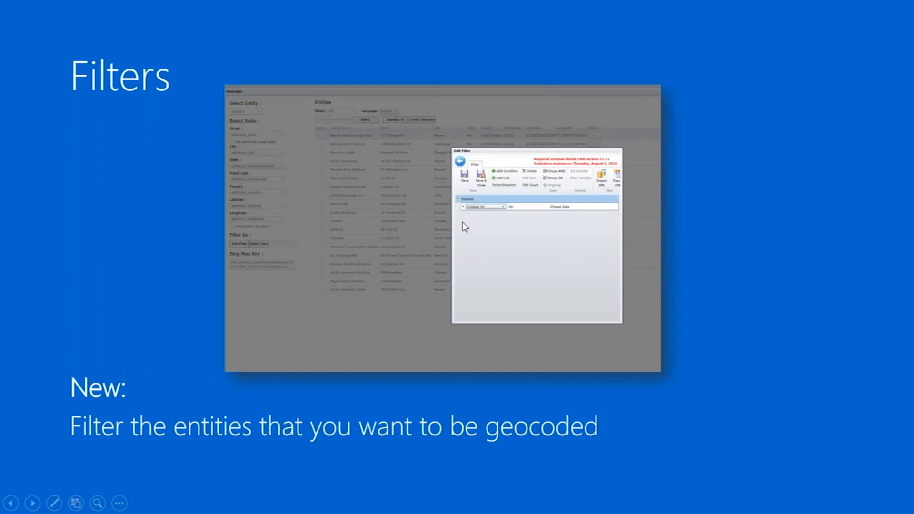
{"action": "left_click", "coordinate": [413, 222]}
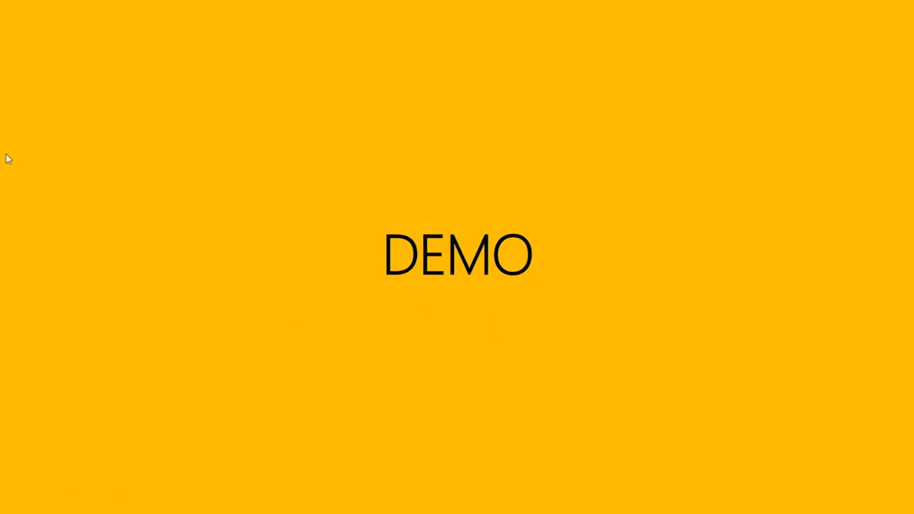
{"action": "left_click", "coordinate": [0, 181]}
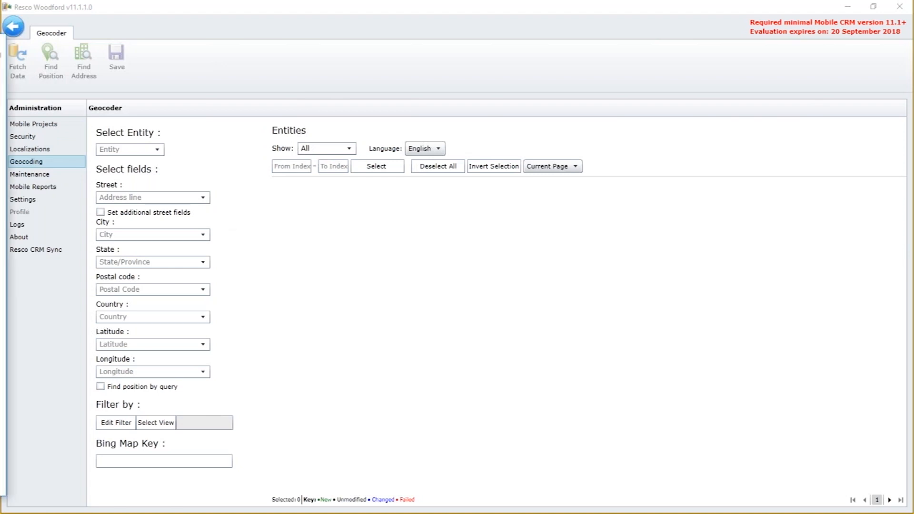
- Switch to the Bing Maps Dev Center browser window and copy the key of the first woodford application
{"action": "left_click_drag", "start_coordinate": [0, 45], "coordinate": [549, 42]}
{"action": "double_click", "coordinate": [547, 42]}
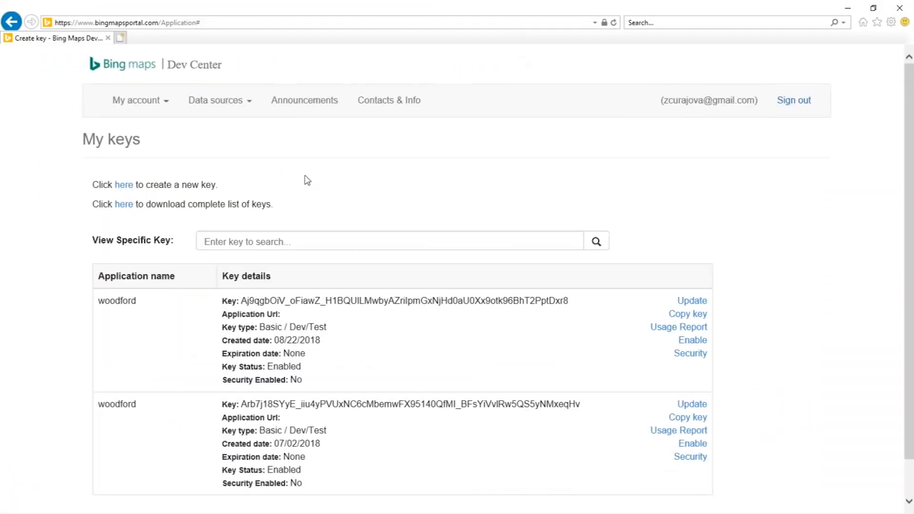
{"action": "left_click", "coordinate": [142, 100]}
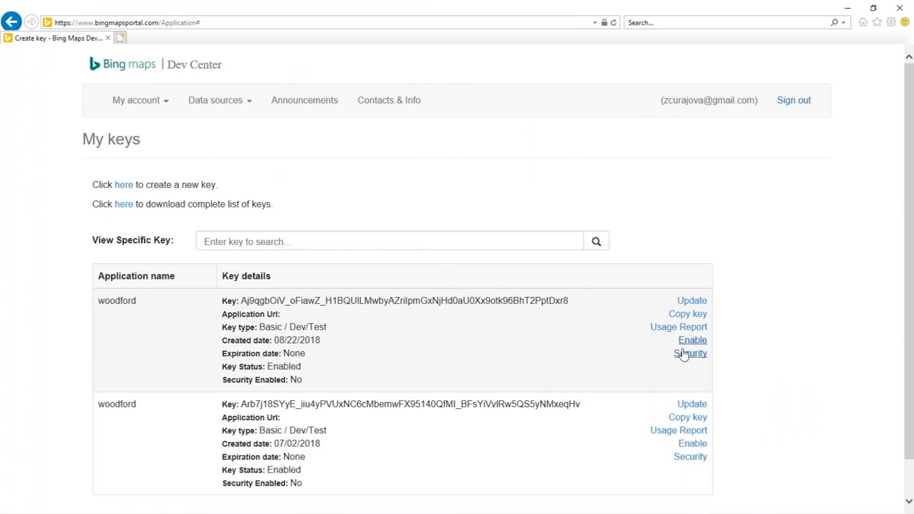
{"action": "left_click", "coordinate": [689, 315]}
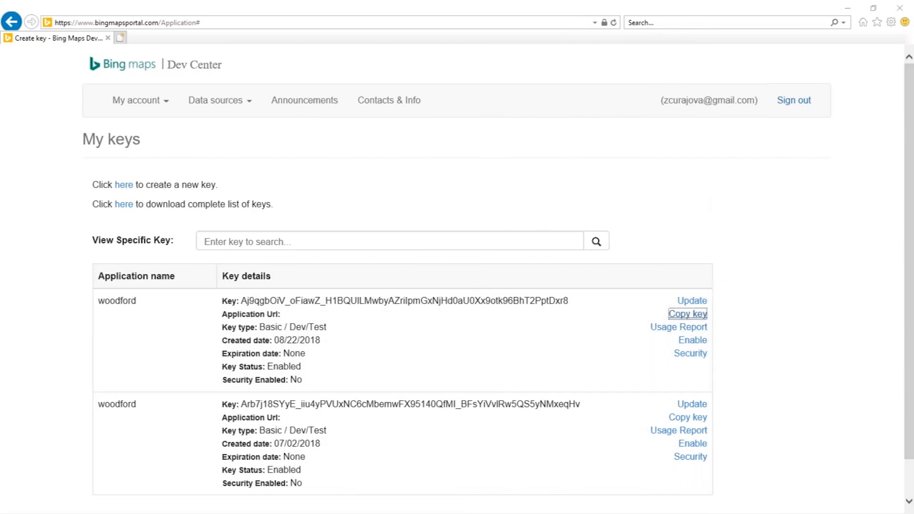
- Return to Resco Woodford and paste the copied API key into the geocoder's Bing Map Key field
{"action": "key", "text": "alt+Tab"}
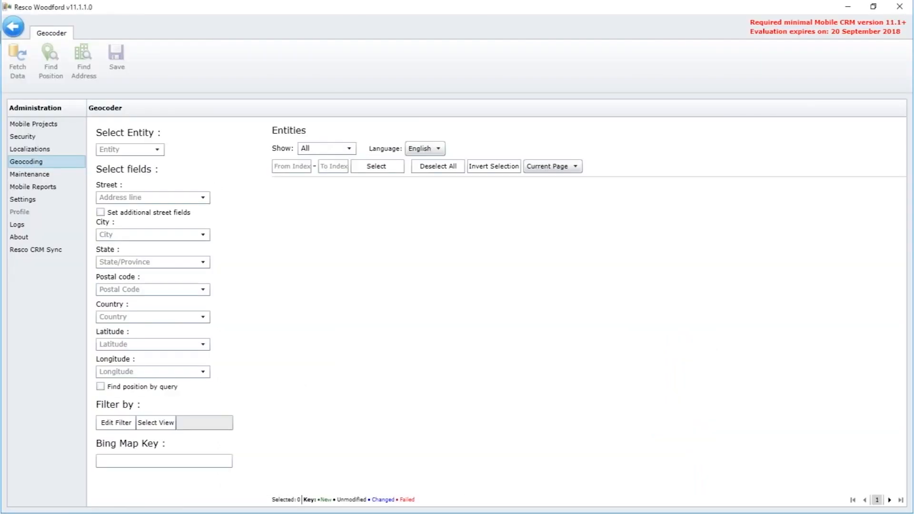
{"action": "left_click", "coordinate": [107, 461]}
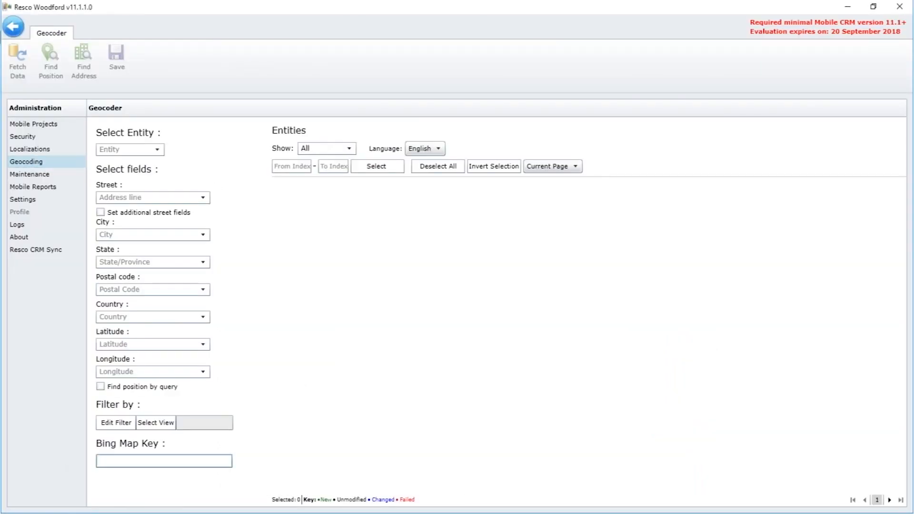
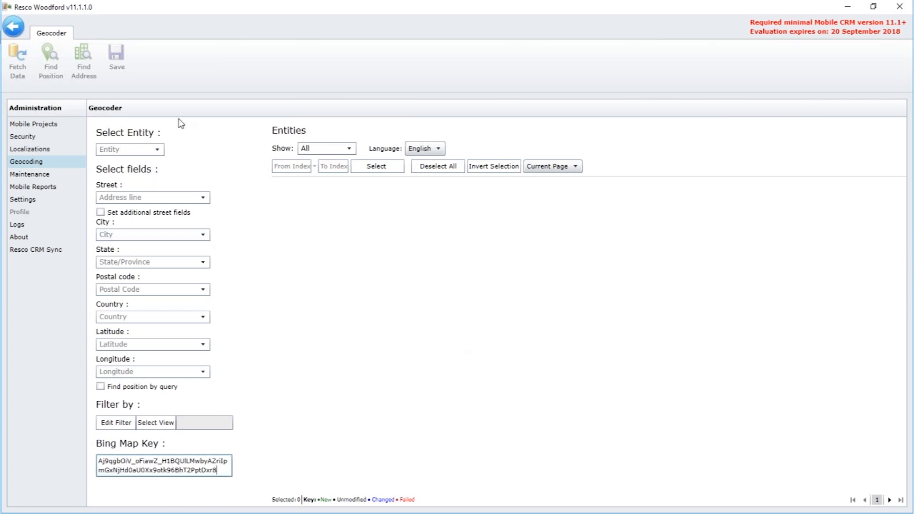
- Choose account as the entity to geocode, keep additional street fields off, and fetch its data
{"action": "left_click", "coordinate": [127, 151]}
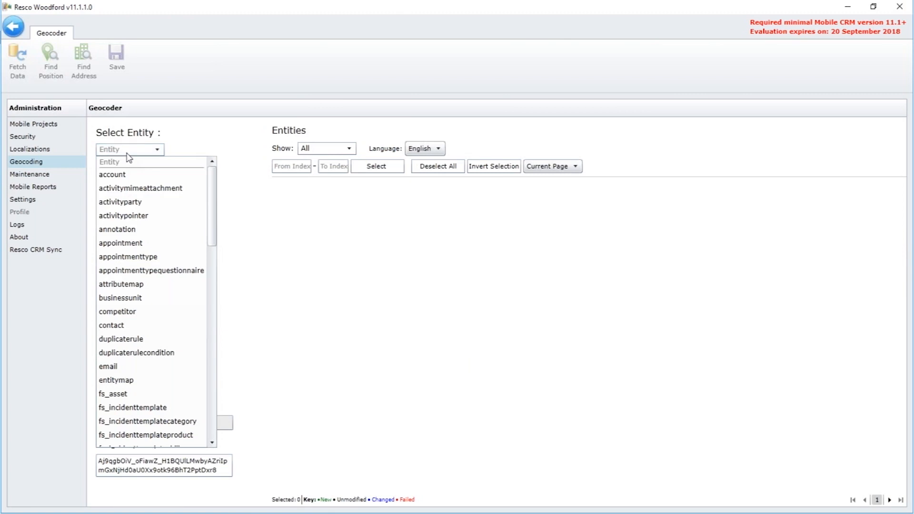
{"action": "left_click", "coordinate": [130, 175]}
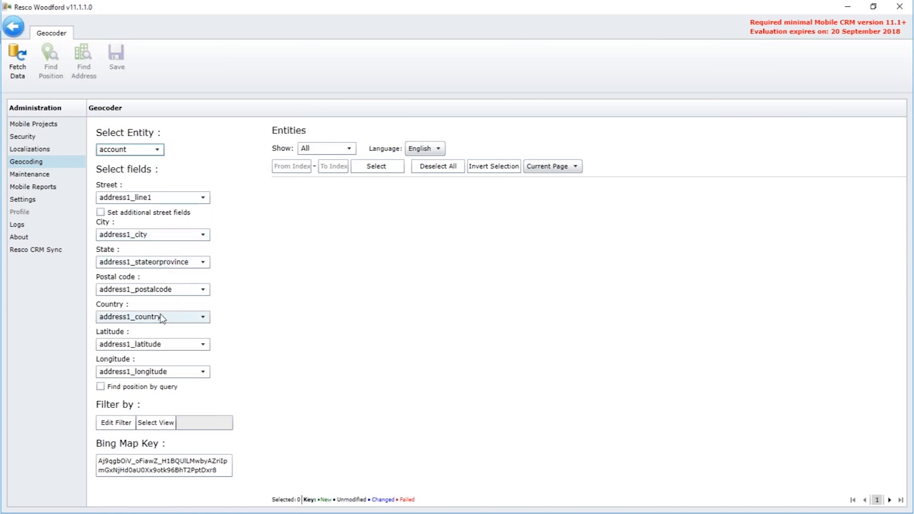
{"action": "left_click", "coordinate": [101, 213]}
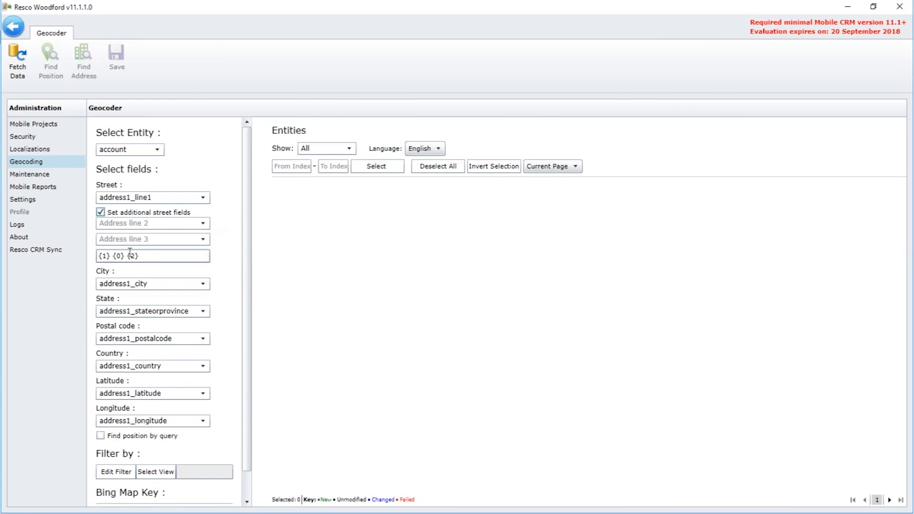
{"action": "left_click", "coordinate": [101, 213]}
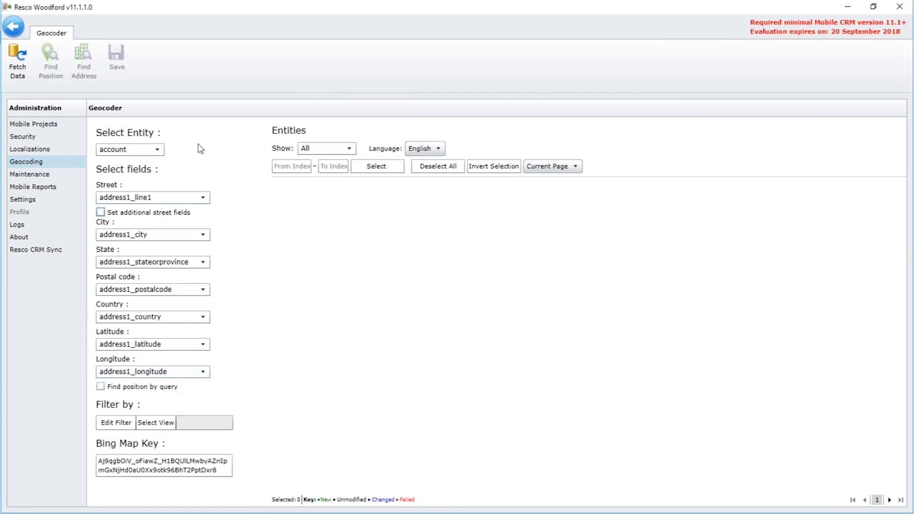
{"action": "left_click", "coordinate": [25, 71]}
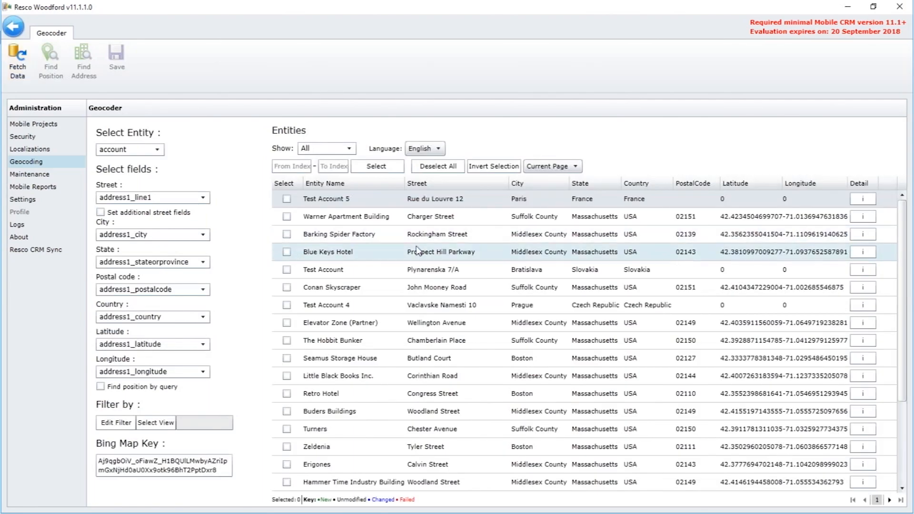
- Sort the fetched accounts by entity name and examine which of them lack latitude and longitude
{"action": "scroll", "coordinate": [420, 260], "scroll_direction": "down", "scroll_amount": 1}
{"action": "scroll", "coordinate": [420, 259], "scroll_direction": "down", "scroll_amount": 3}
{"action": "scroll", "coordinate": [419, 230], "scroll_direction": "up", "scroll_amount": 5}
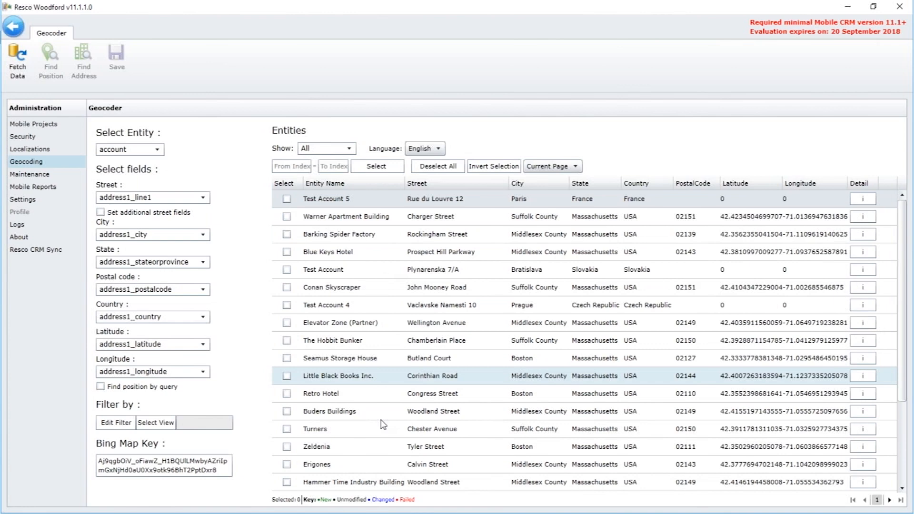
{"action": "left_click", "coordinate": [353, 186]}
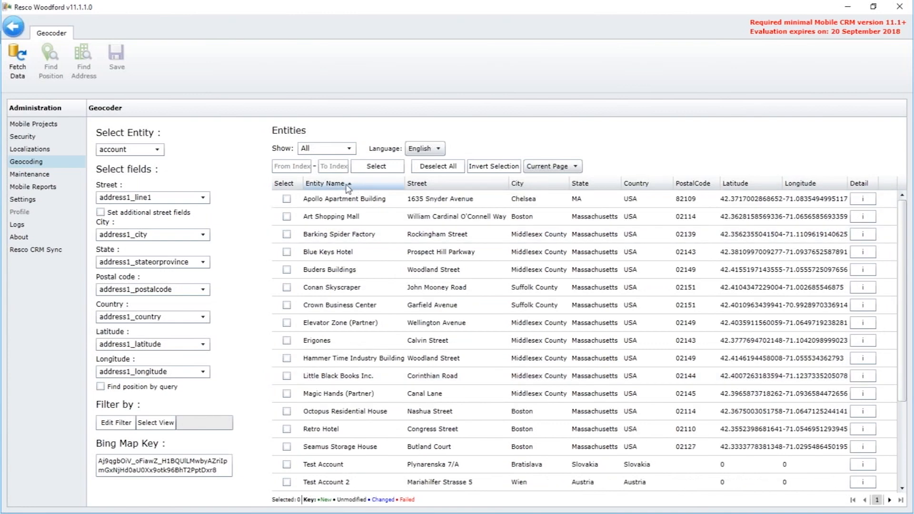
{"action": "scroll", "coordinate": [305, 234], "scroll_direction": "down", "scroll_amount": 5}
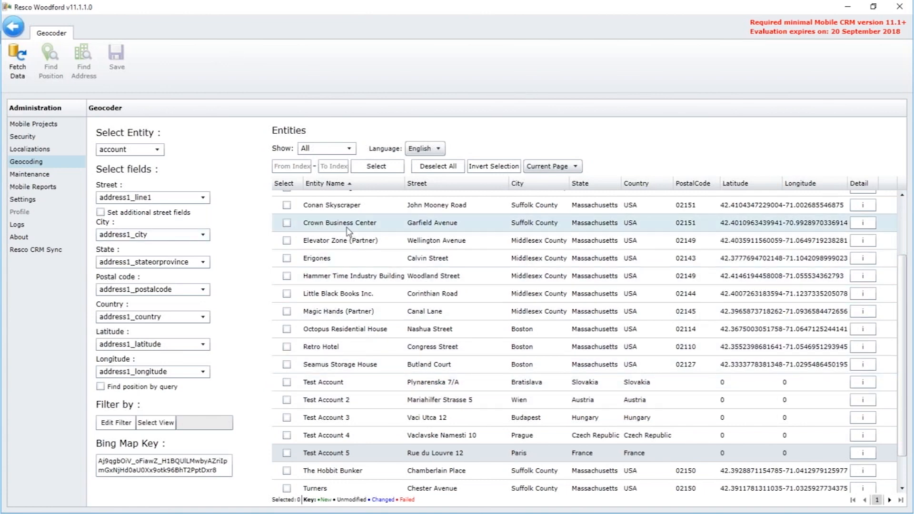
{"action": "scroll", "coordinate": [537, 329], "scroll_direction": "up", "scroll_amount": 1}
{"action": "scroll", "coordinate": [537, 334], "scroll_direction": "up", "scroll_amount": 1}
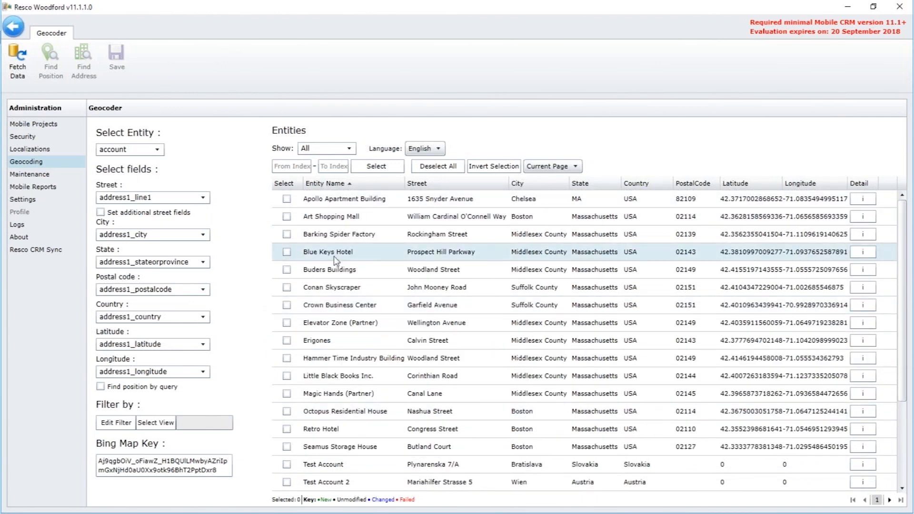
{"action": "scroll", "coordinate": [333, 253], "scroll_direction": "down", "scroll_amount": 2}
- Add a condition to the account filter that Address 1: Latitude does not contain data
{"action": "left_click", "coordinate": [107, 424]}
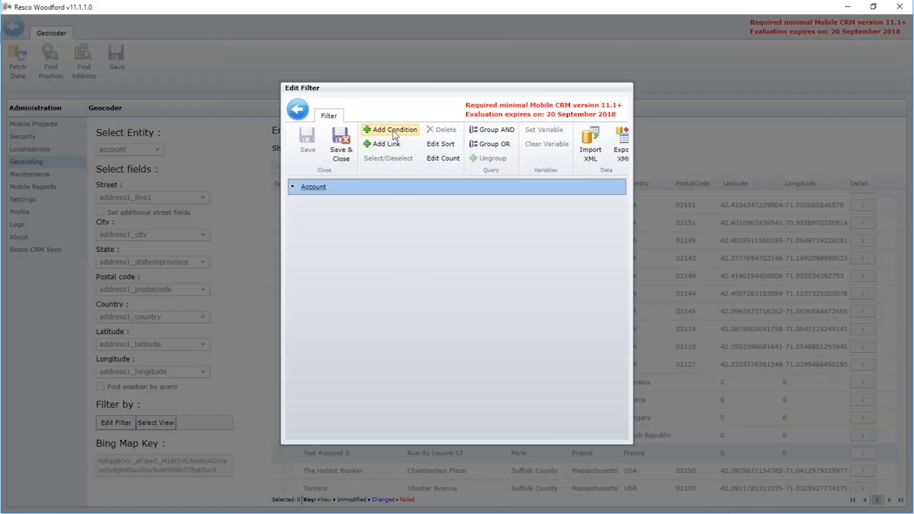
{"action": "left_click", "coordinate": [388, 130]}
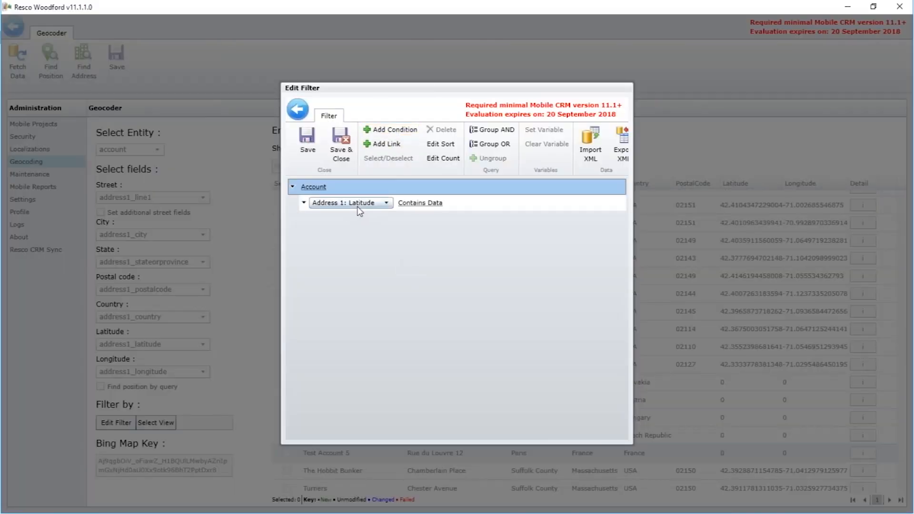
{"action": "left_click", "coordinate": [420, 203]}
{"action": "left_click", "coordinate": [429, 203]}
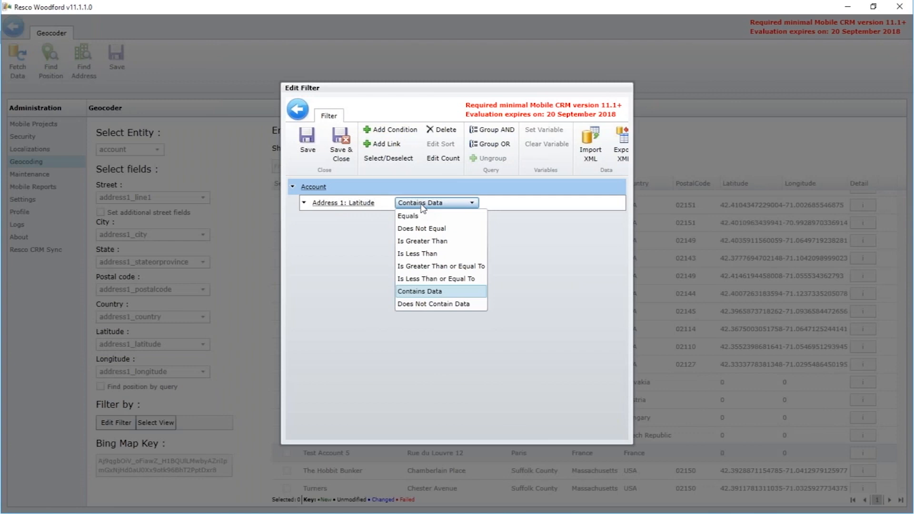
{"action": "left_click", "coordinate": [425, 303]}
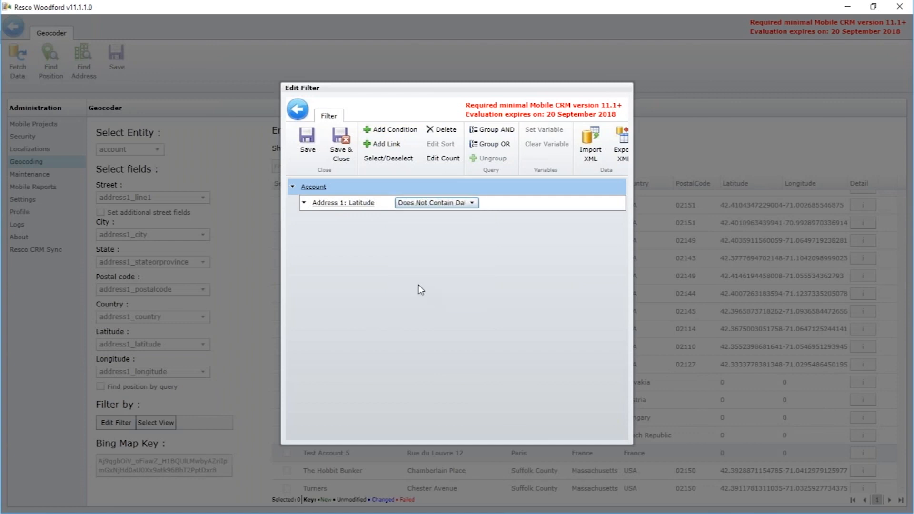
- Add a second filter condition with Created On set to Today
{"action": "left_click", "coordinate": [376, 130]}
{"action": "left_click", "coordinate": [376, 221]}
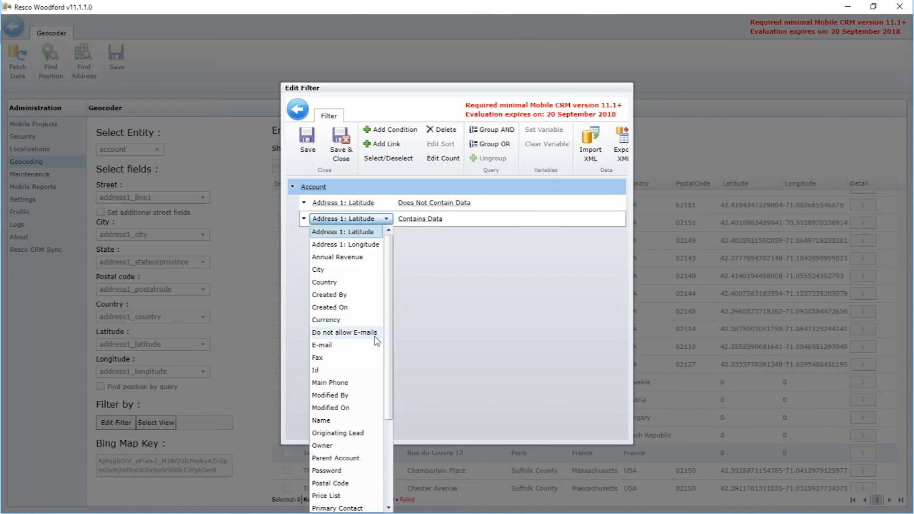
{"action": "left_click", "coordinate": [343, 309]}
{"action": "left_click", "coordinate": [419, 221]}
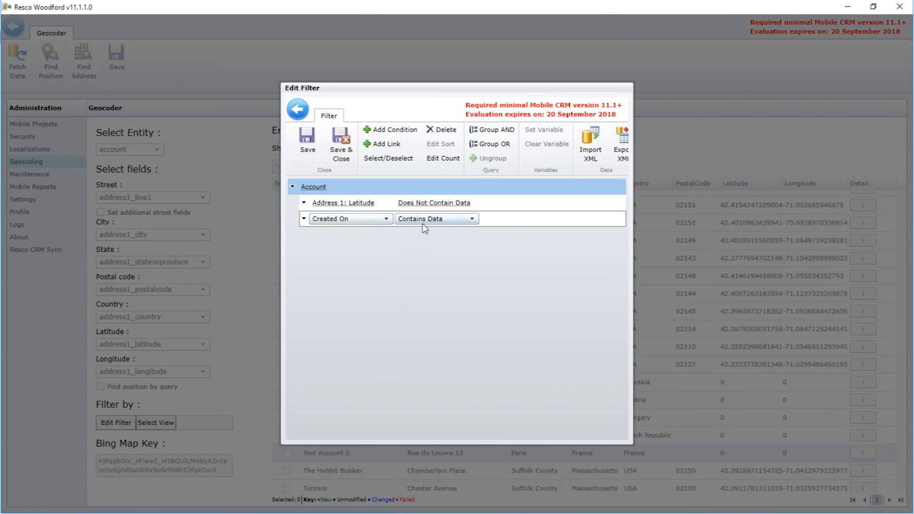
{"action": "left_click", "coordinate": [424, 220]}
{"action": "scroll", "coordinate": [435, 261], "scroll_direction": "up", "scroll_amount": 3}
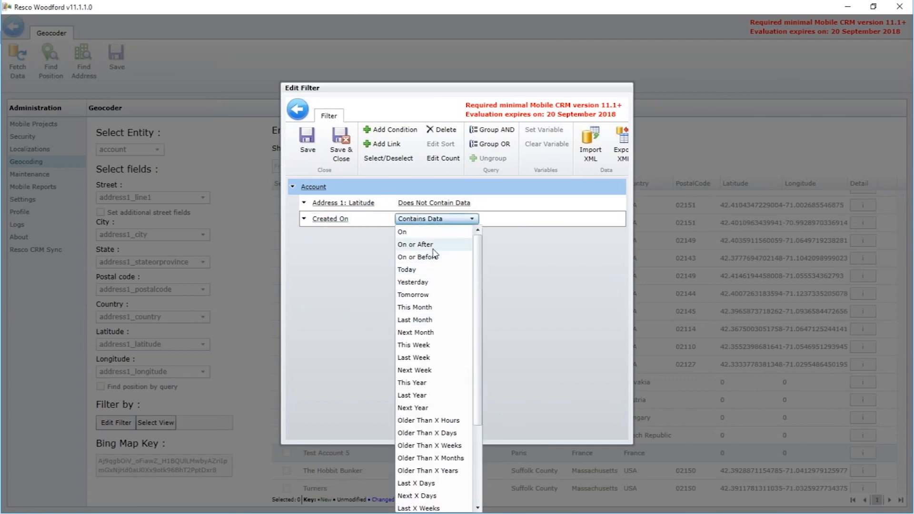
{"action": "left_click", "coordinate": [419, 267]}
- Group the latitude and Created On conditions with OR, and save and close the filter
{"action": "left_click", "coordinate": [512, 201]}
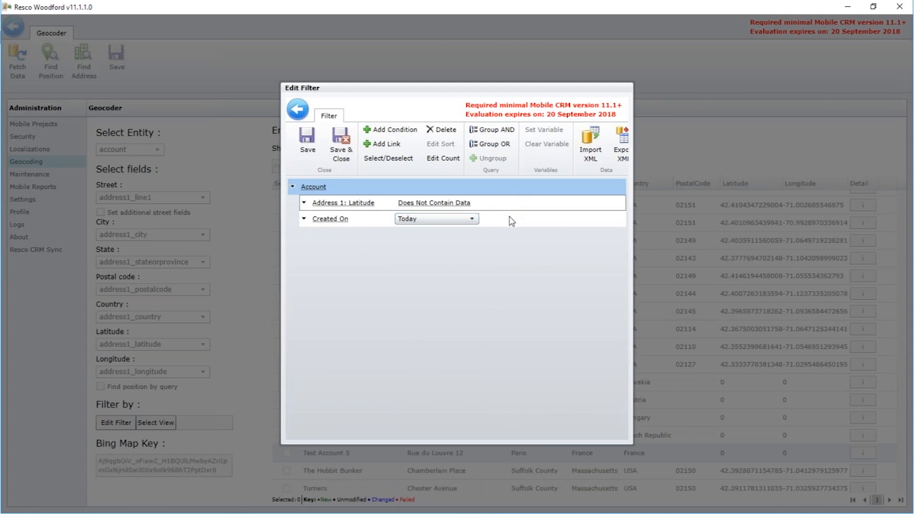
{"action": "left_click", "coordinate": [512, 220]}
{"action": "left_click", "coordinate": [511, 205], "text": "ctrl"}
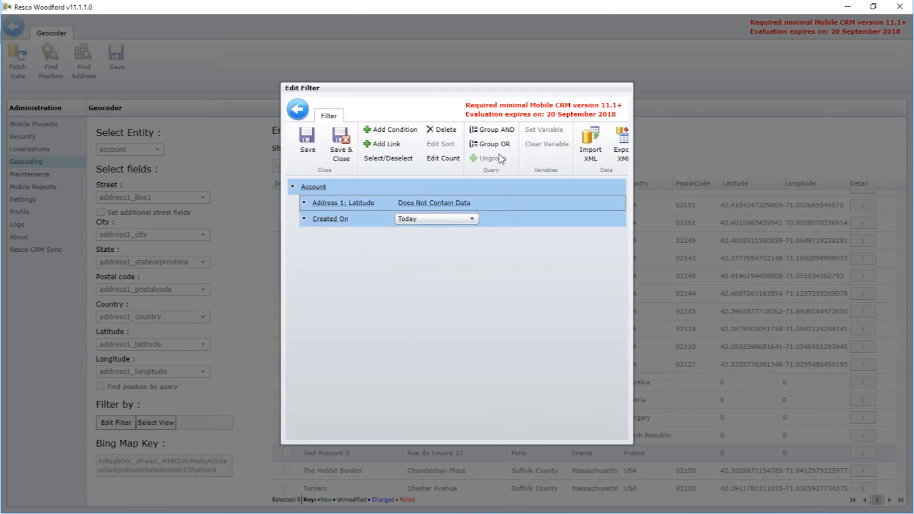
{"action": "left_click", "coordinate": [490, 144]}
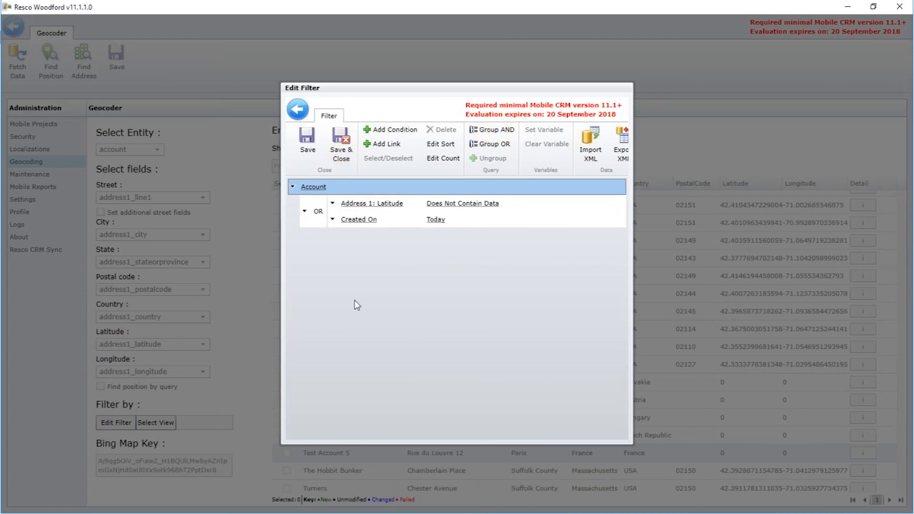
{"action": "left_click", "coordinate": [337, 146]}
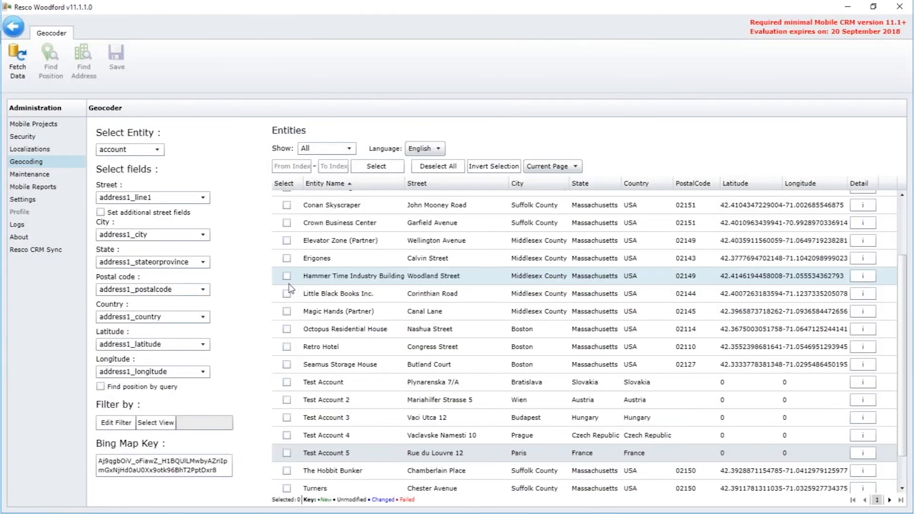
- Fetch the filtered accounts and find the positions of all of them
{"action": "left_click", "coordinate": [8, 59]}
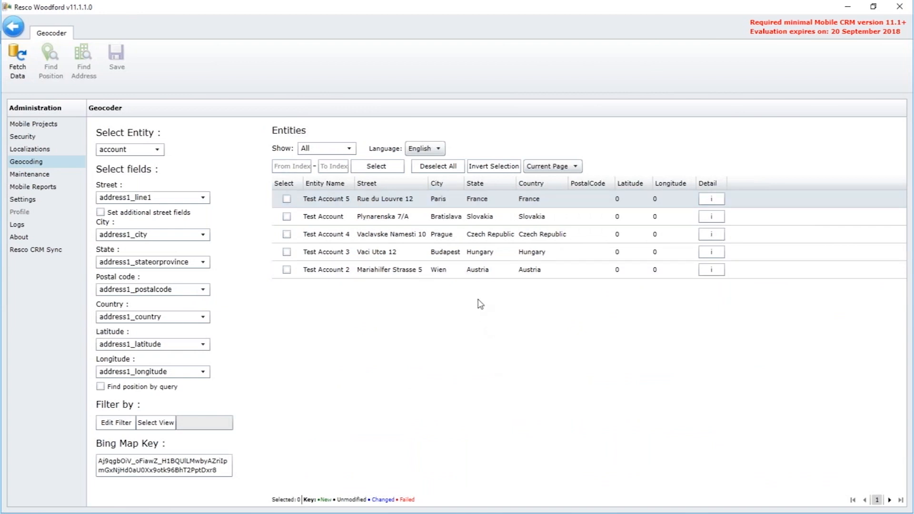
{"action": "left_click", "coordinate": [376, 167]}
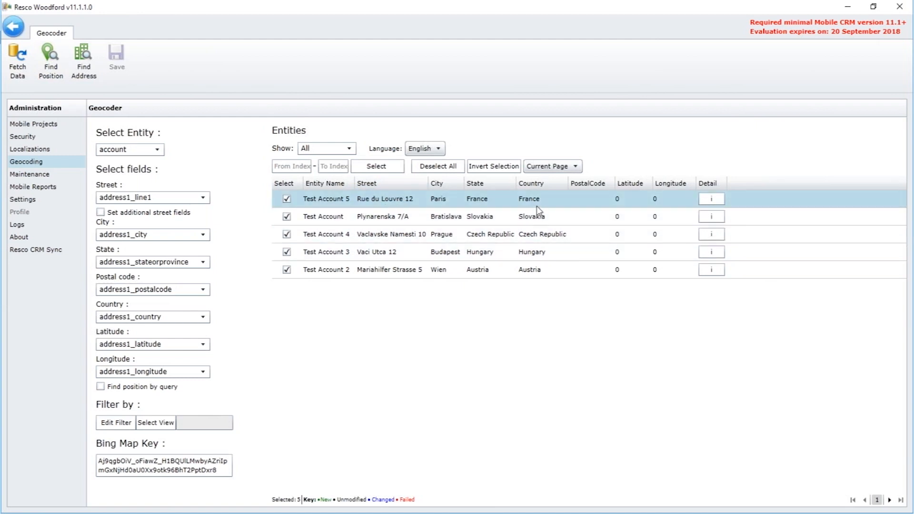
{"action": "left_click", "coordinate": [48, 66]}
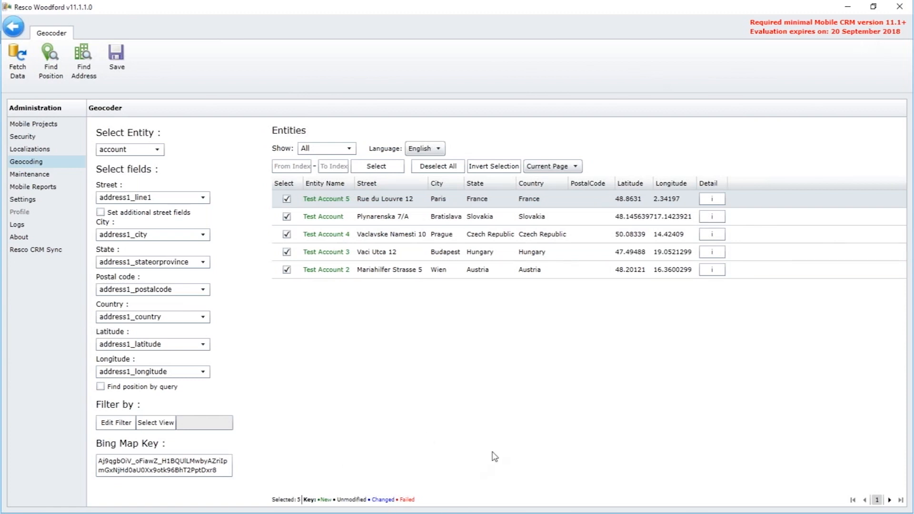
- Find the addresses of the selected accounts from their coordinates, and open the map detail of Test Account 4
{"action": "left_click", "coordinate": [881, 13]}
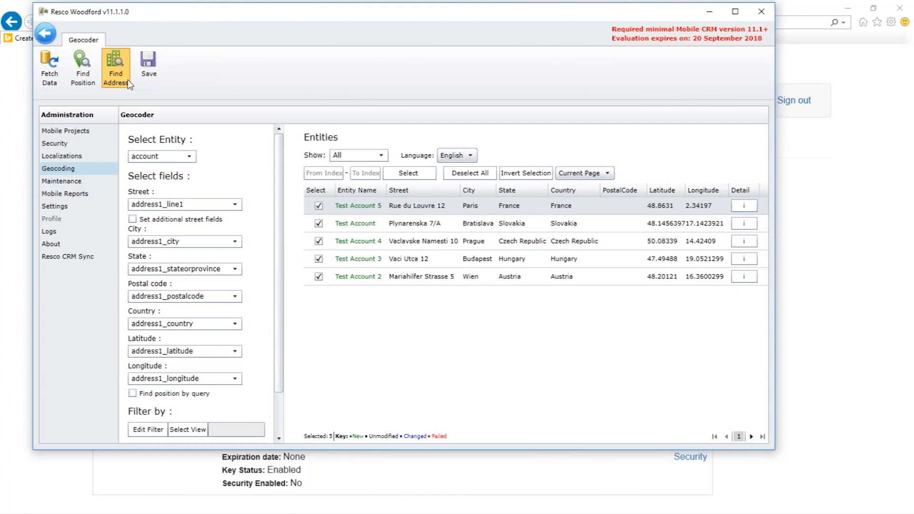
{"action": "left_click", "coordinate": [116, 76]}
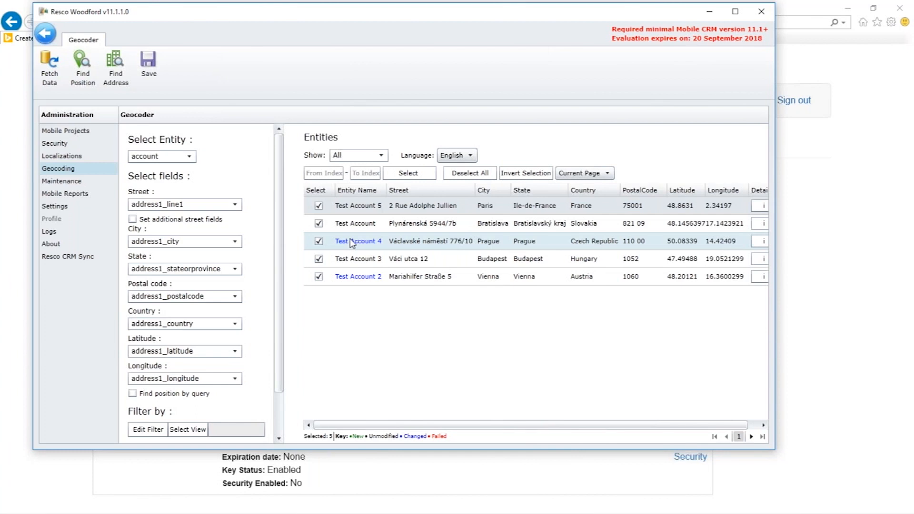
{"action": "left_click", "coordinate": [763, 243]}
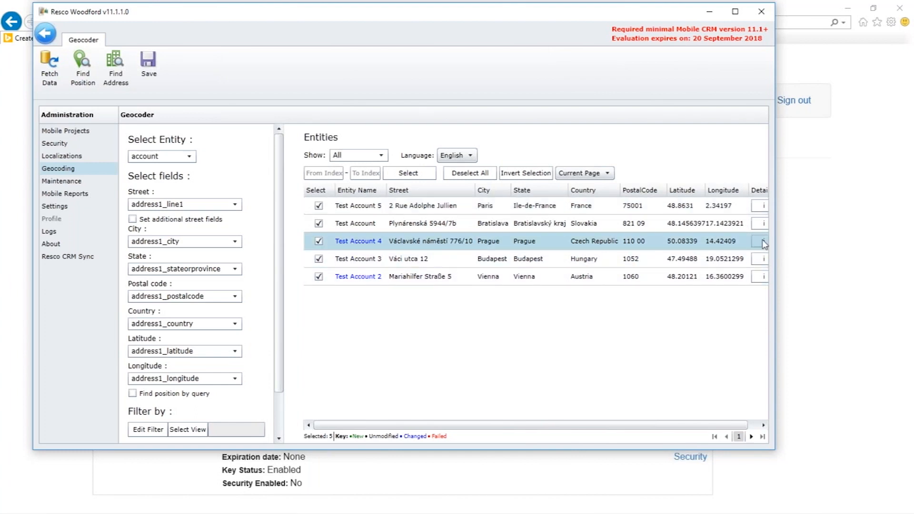
{"action": "left_click", "coordinate": [762, 242]}
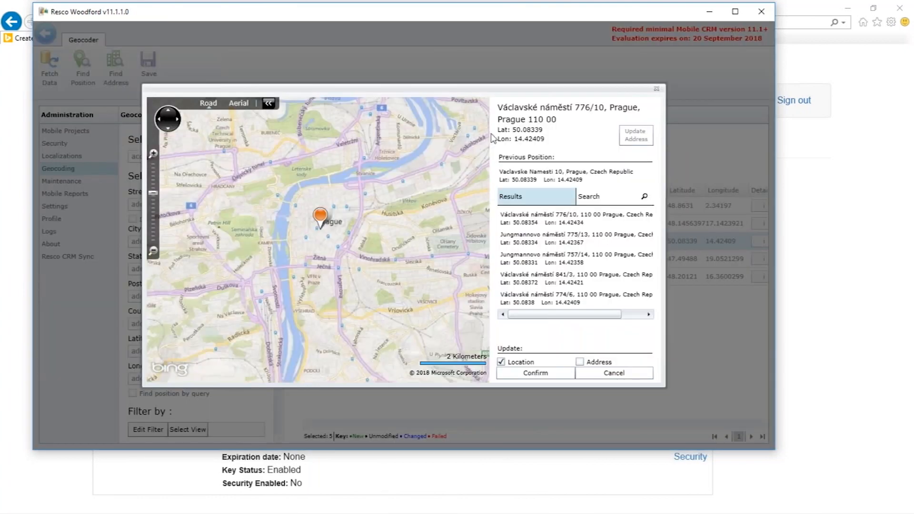
- Move Test Account 4's map pin onto Václavské náměstí at about 50.08335, 14.42443, and confirm updating both its location and address
{"action": "scroll", "coordinate": [287, 184], "scroll_direction": "up", "scroll_amount": 3}
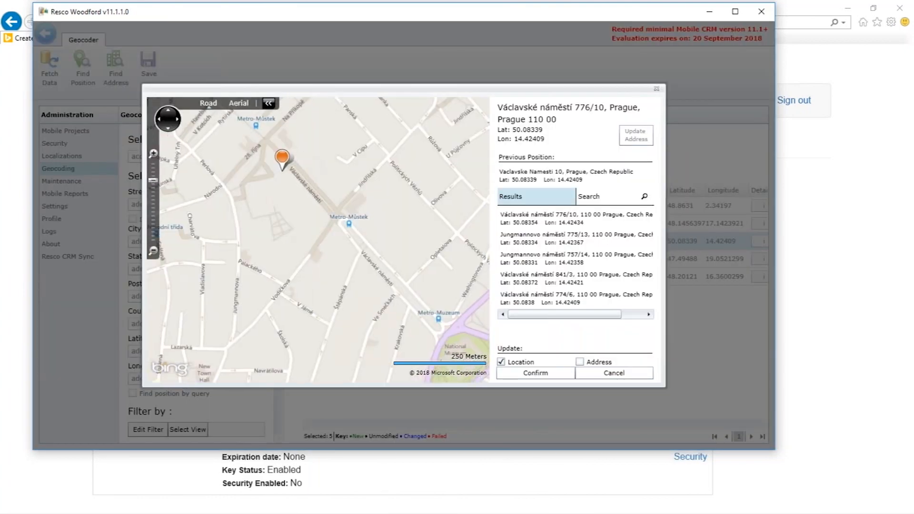
{"action": "left_click", "coordinate": [285, 171]}
{"action": "left_click", "coordinate": [292, 173]}
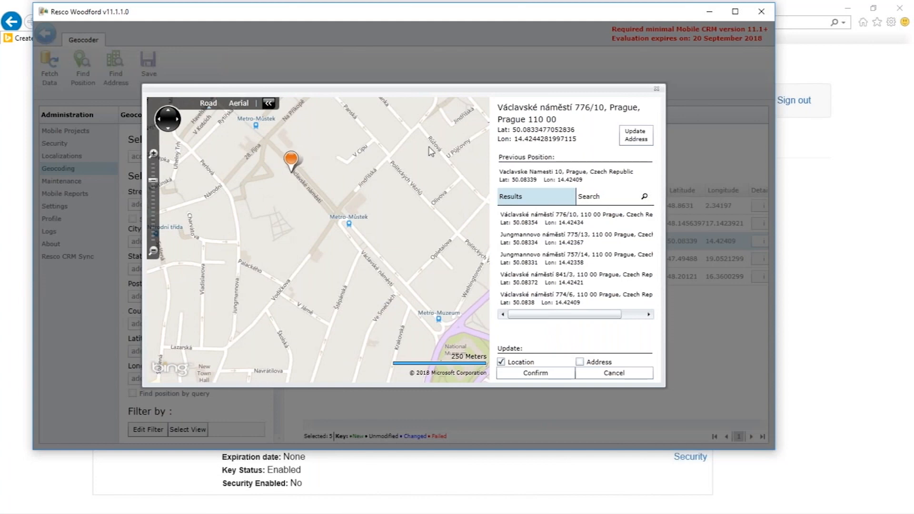
{"action": "left_click", "coordinate": [579, 362]}
{"action": "left_click", "coordinate": [535, 373]}
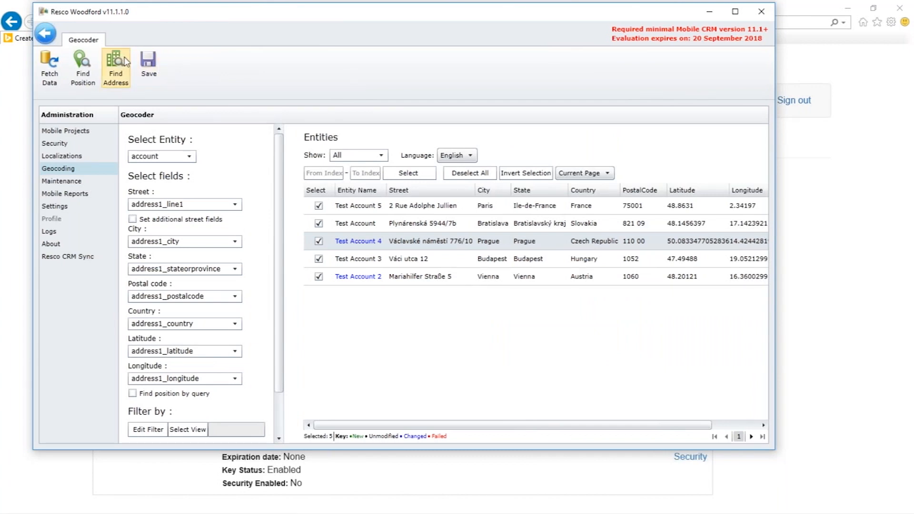
- Save the geocoded account changes, and minimize the Woodford window and the Bing Maps Dev Center browser window
{"action": "left_click", "coordinate": [138, 62]}
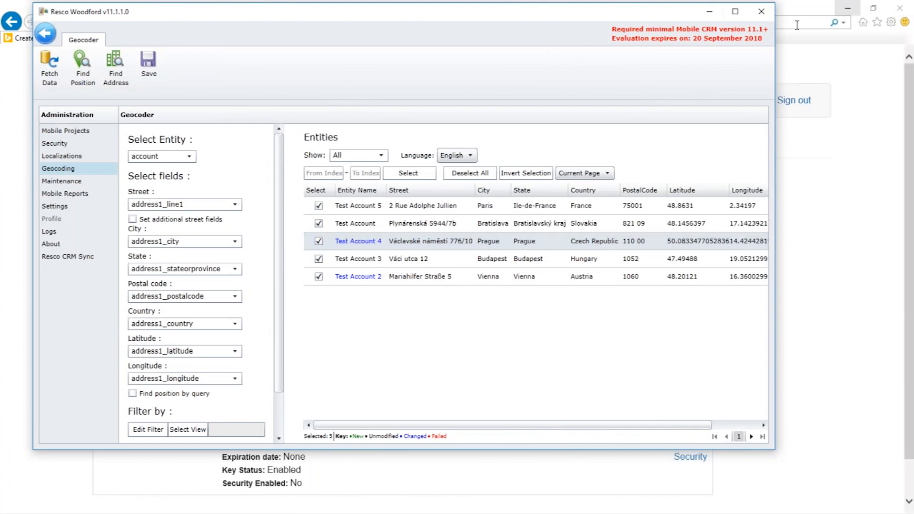
{"action": "left_click", "coordinate": [719, 10]}
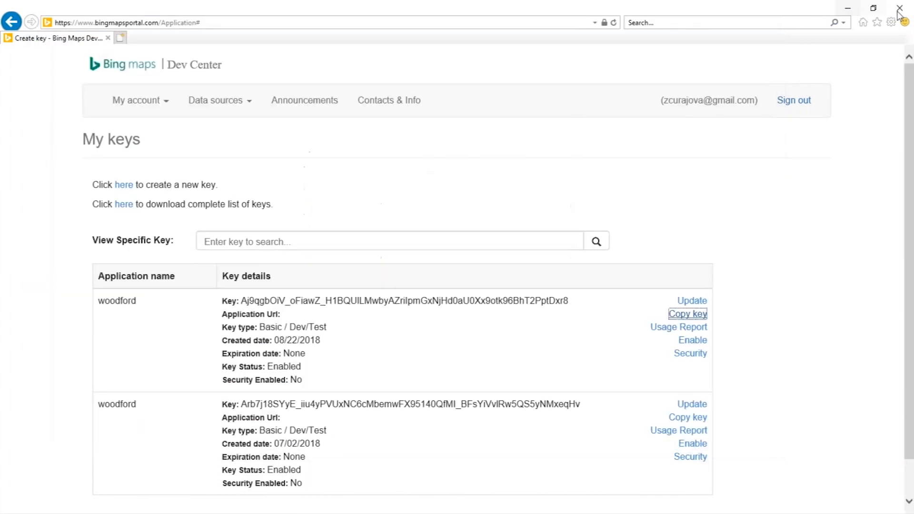
{"action": "left_click", "coordinate": [852, 7]}
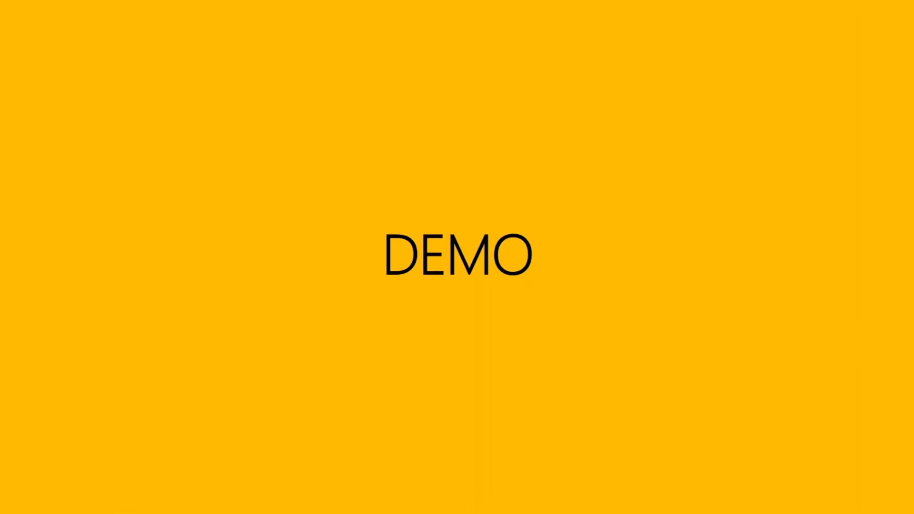